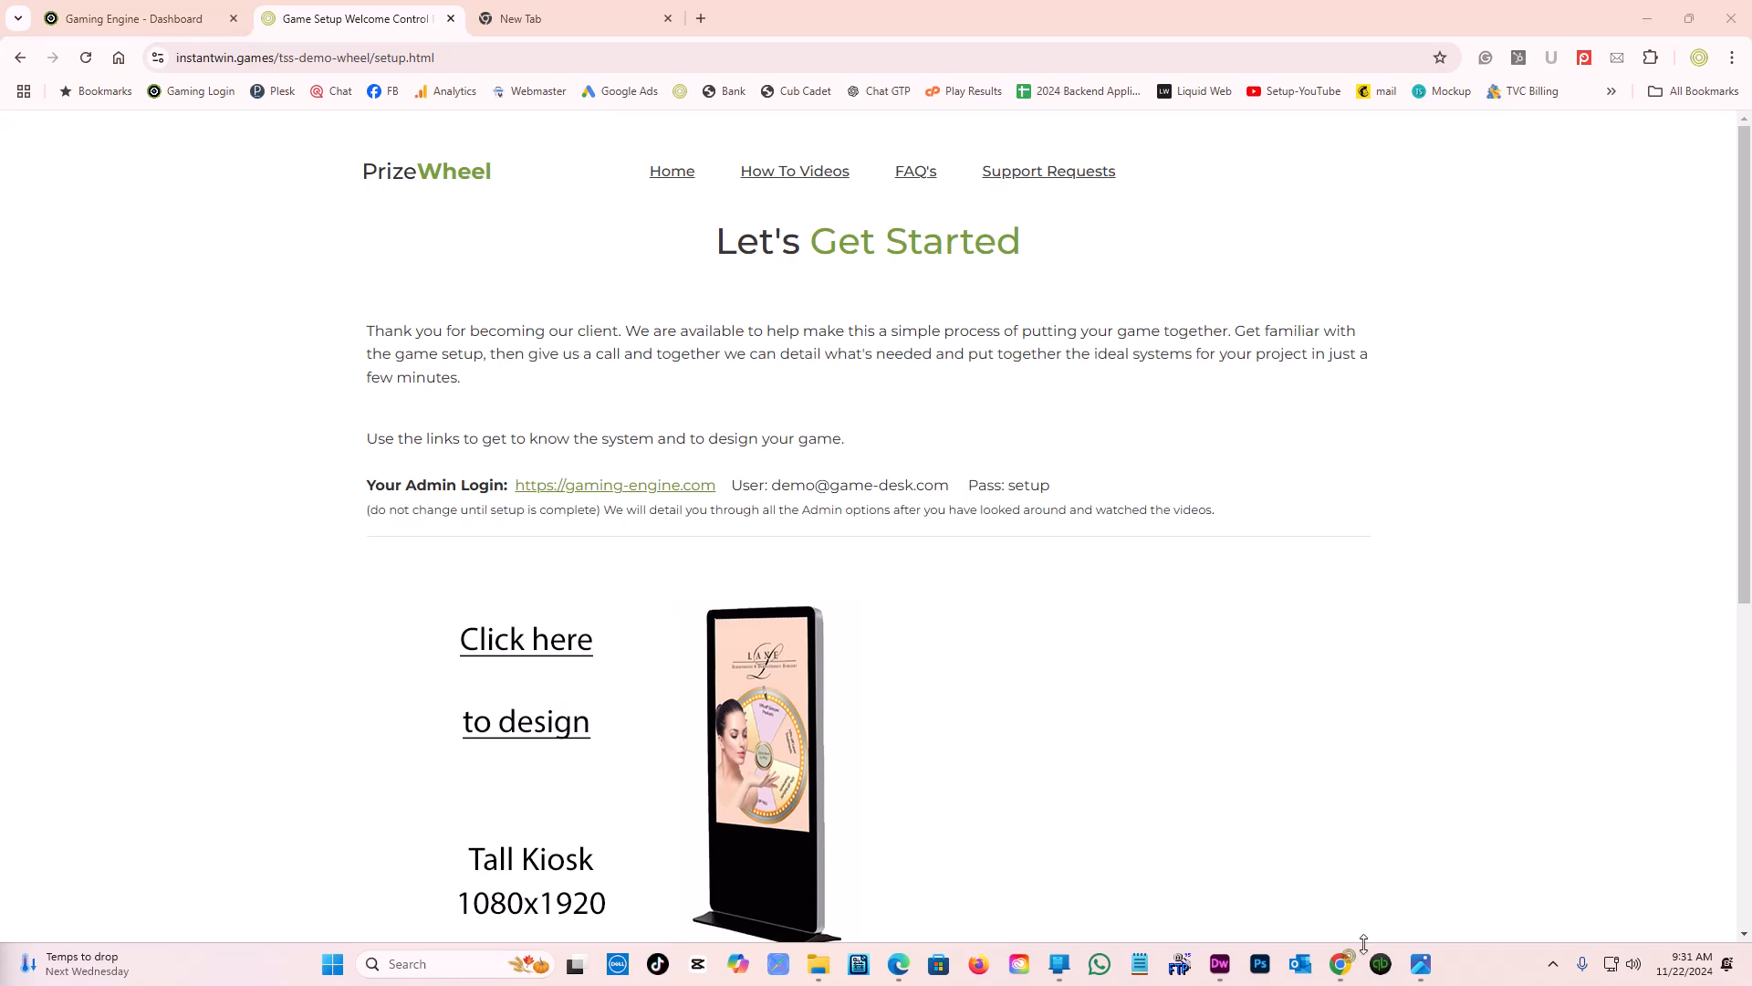
# - Browse the sample client prize wheel images in the photo viewer, from the Amazon Fresh wheel through the Imperial Blades wheel, and close the viewer
pyautogui.click(1424, 968)
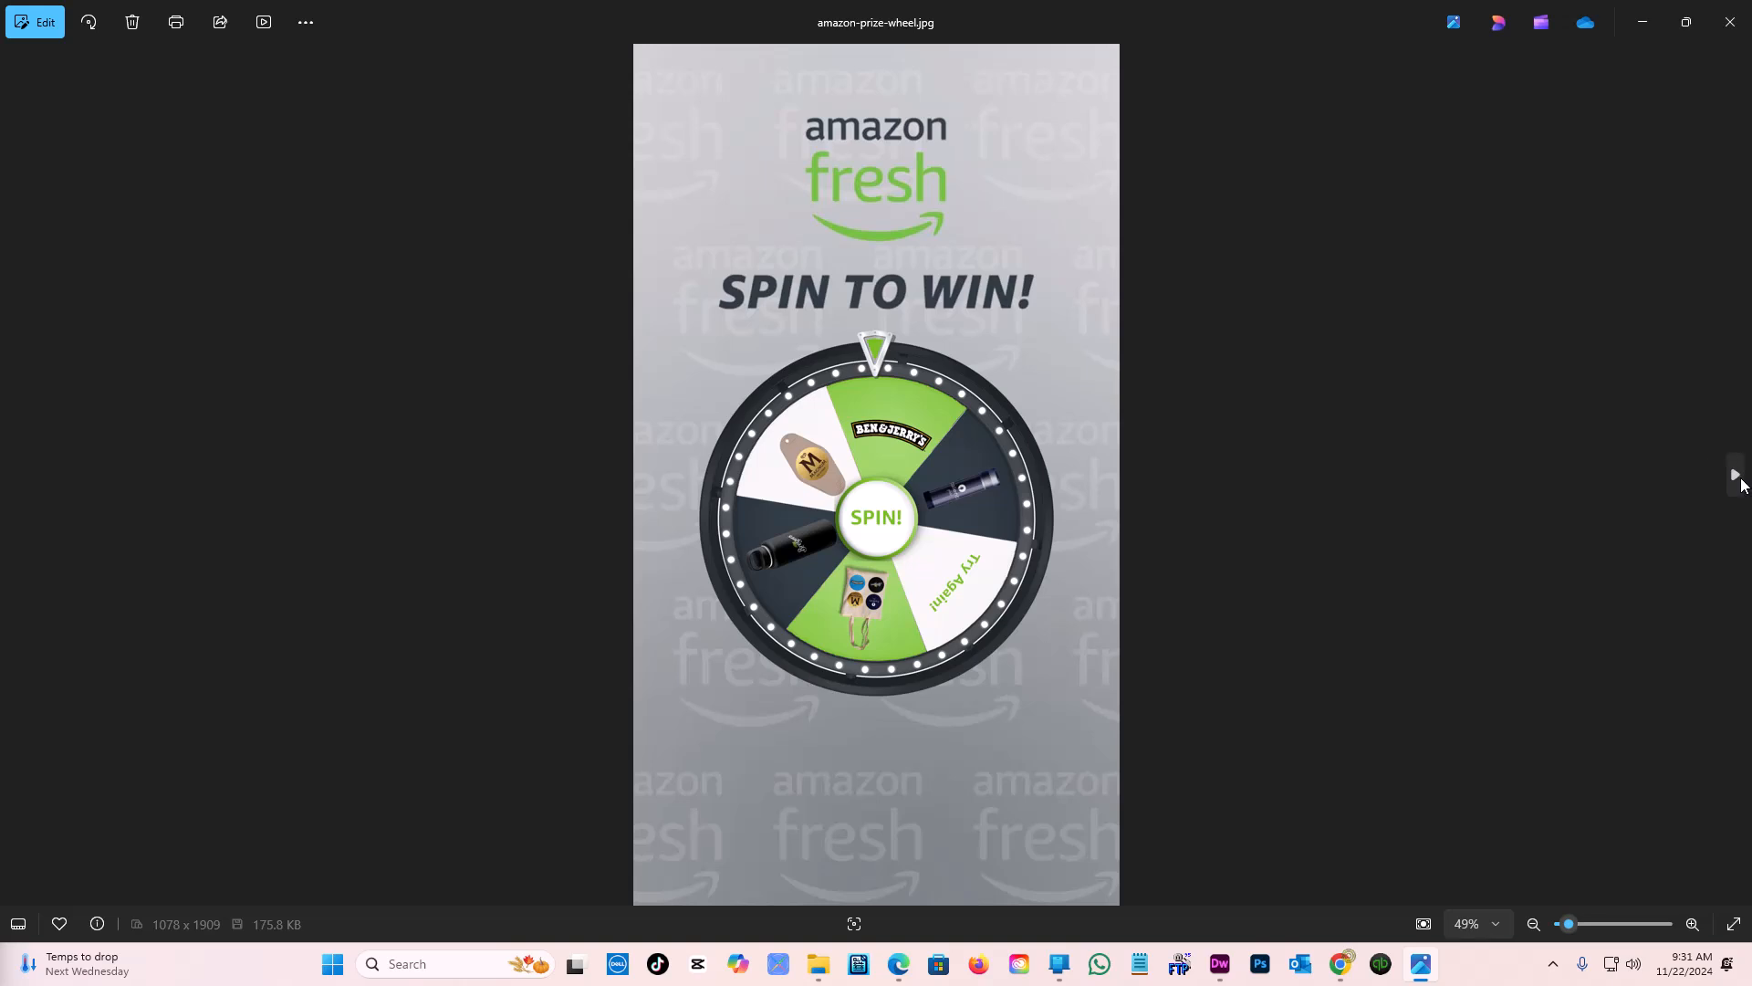
pyautogui.click(1737, 476)
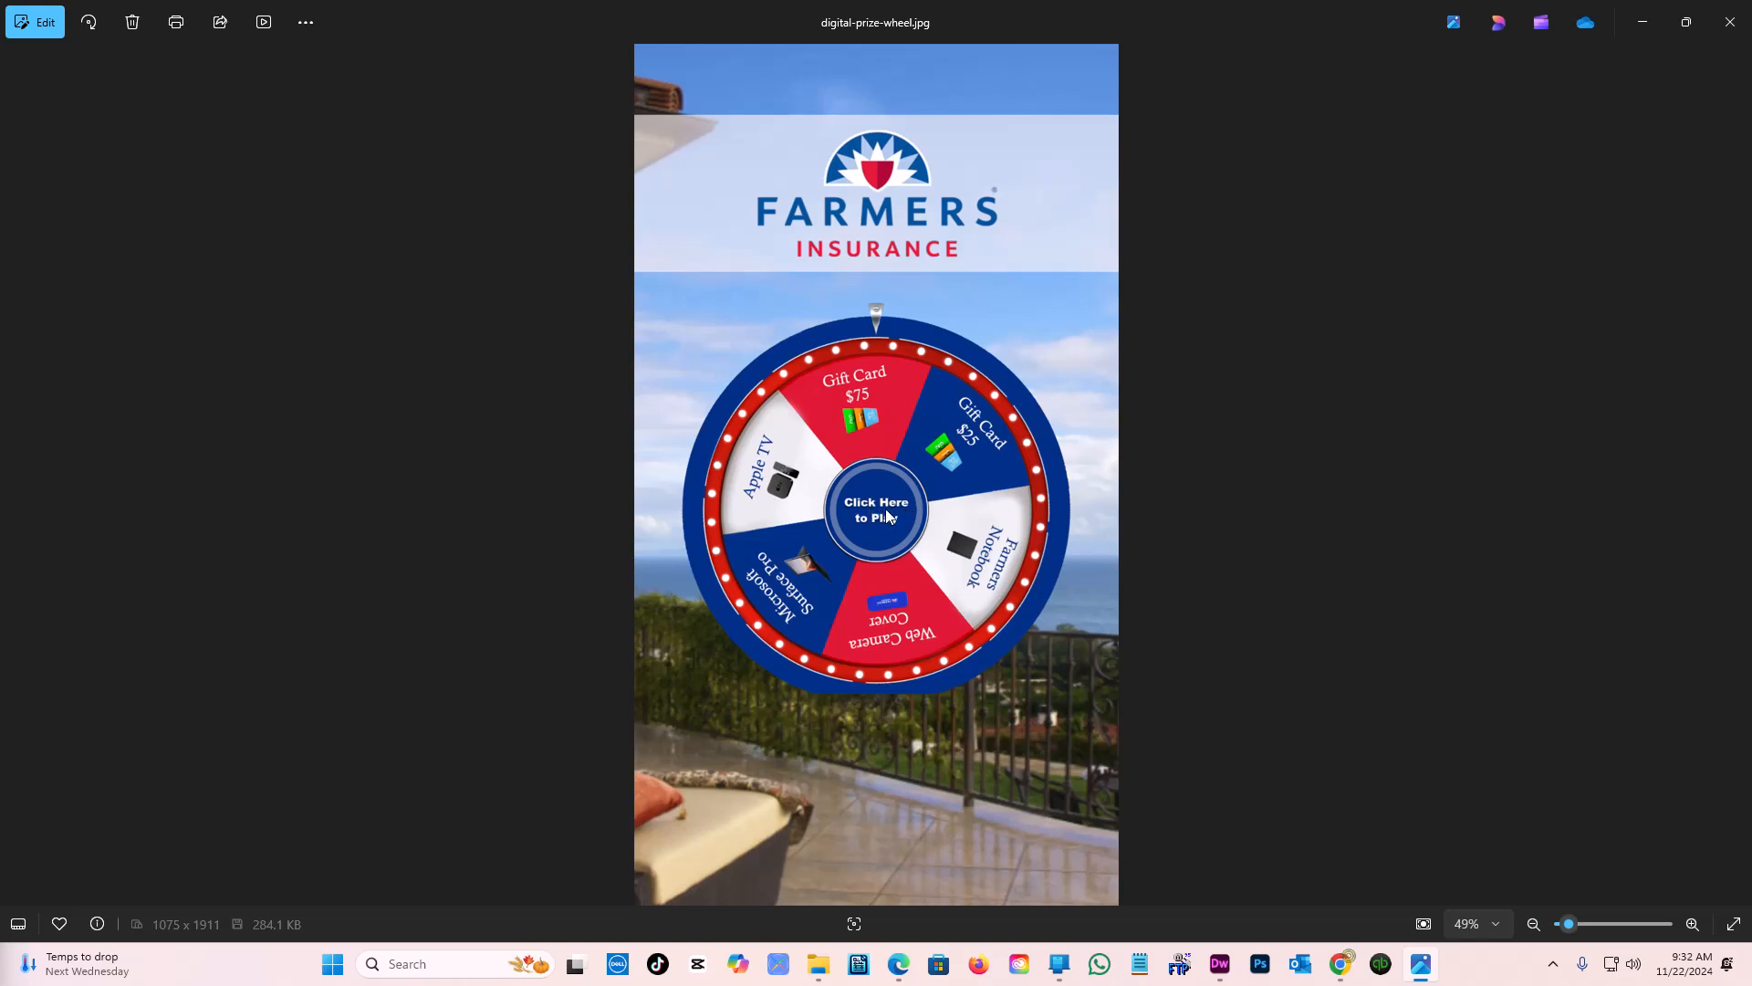
pyautogui.click(1734, 477)
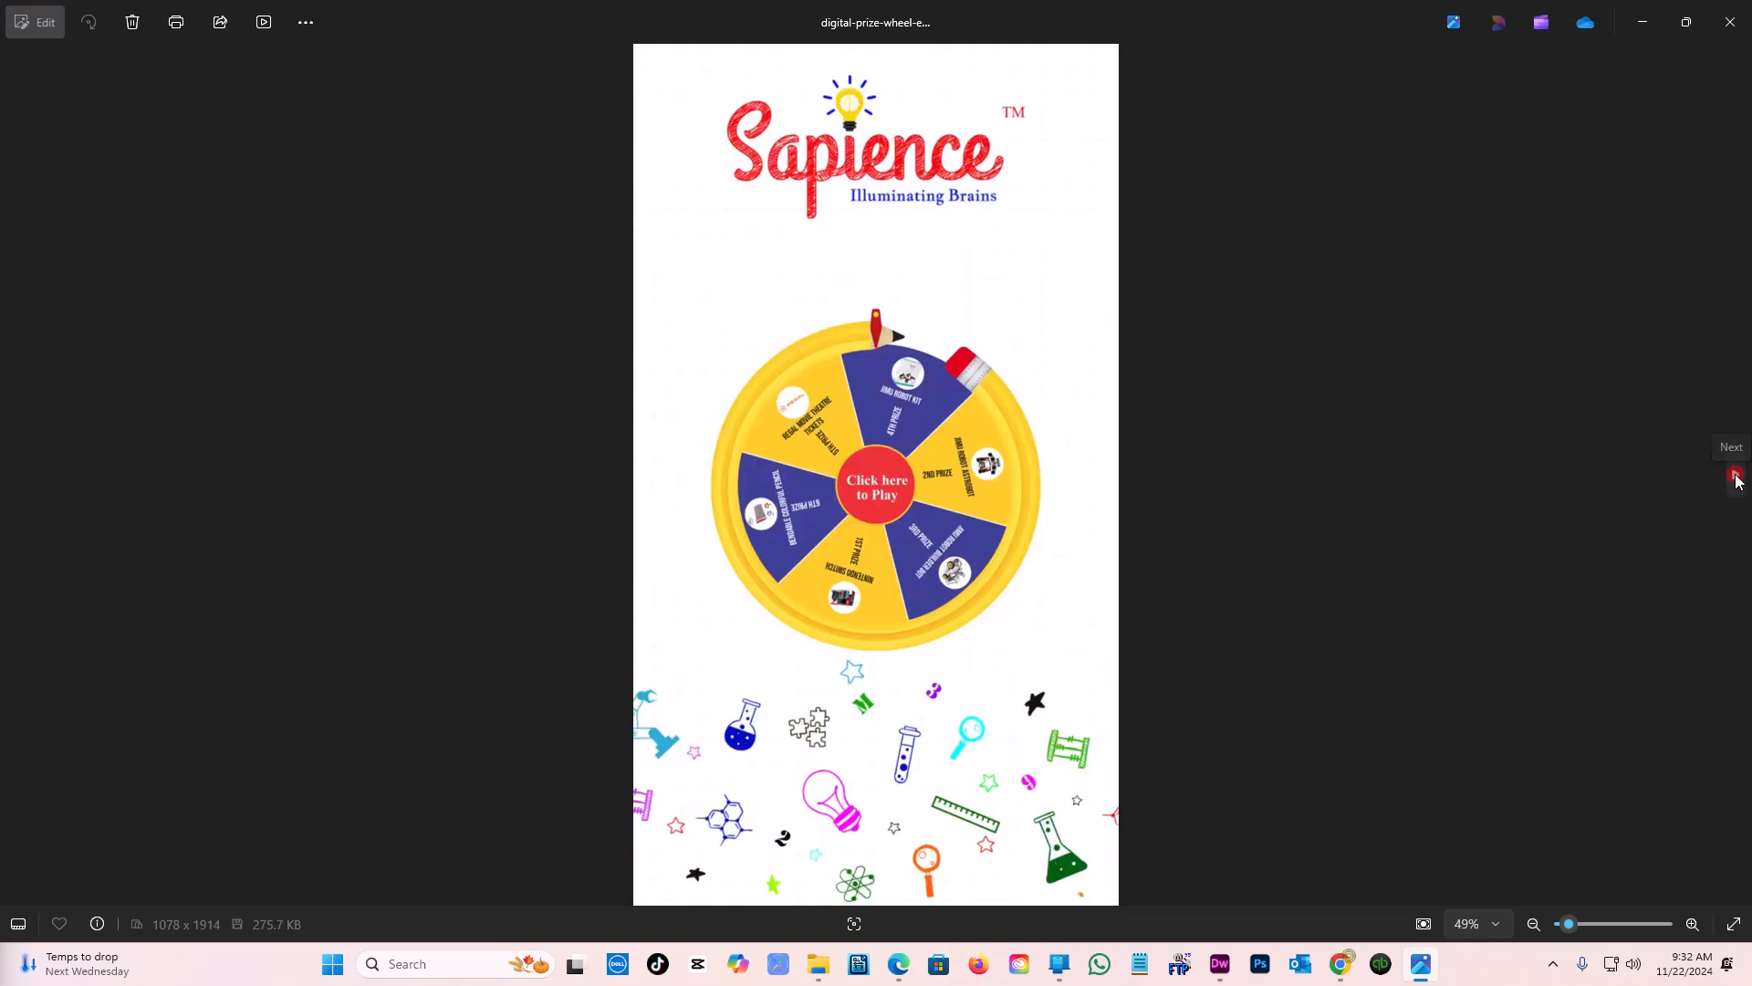
pyautogui.click(1736, 476)
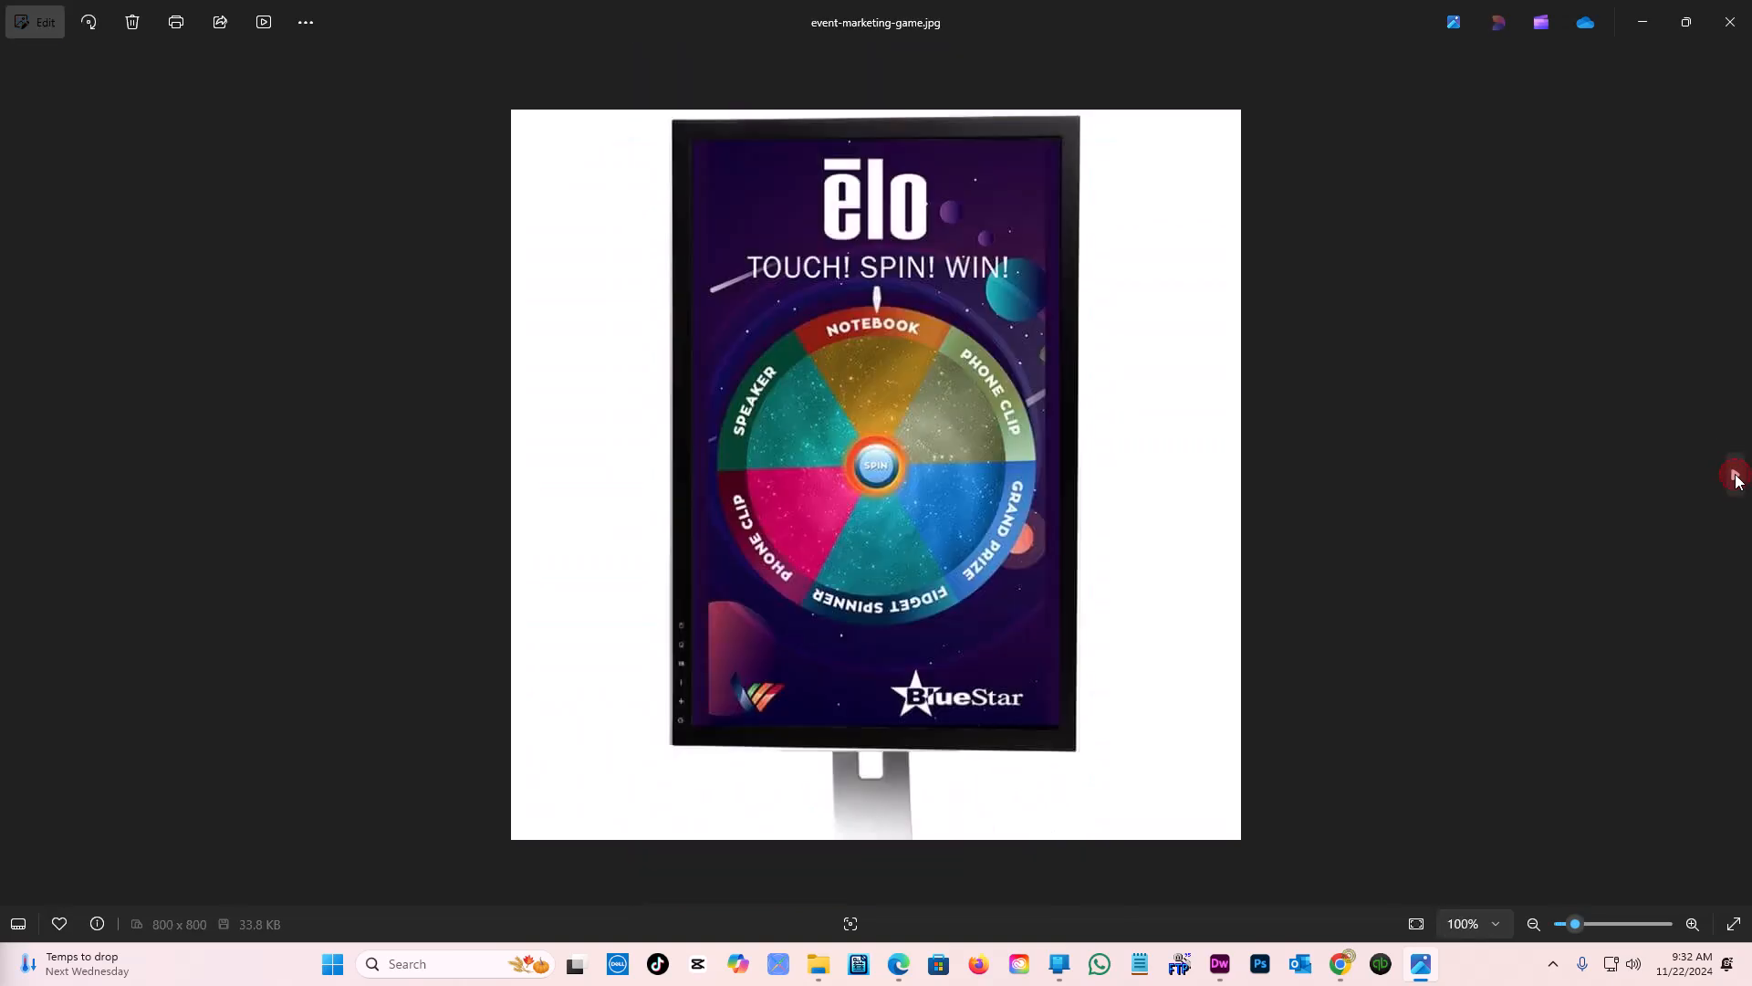
pyautogui.click(1736, 476)
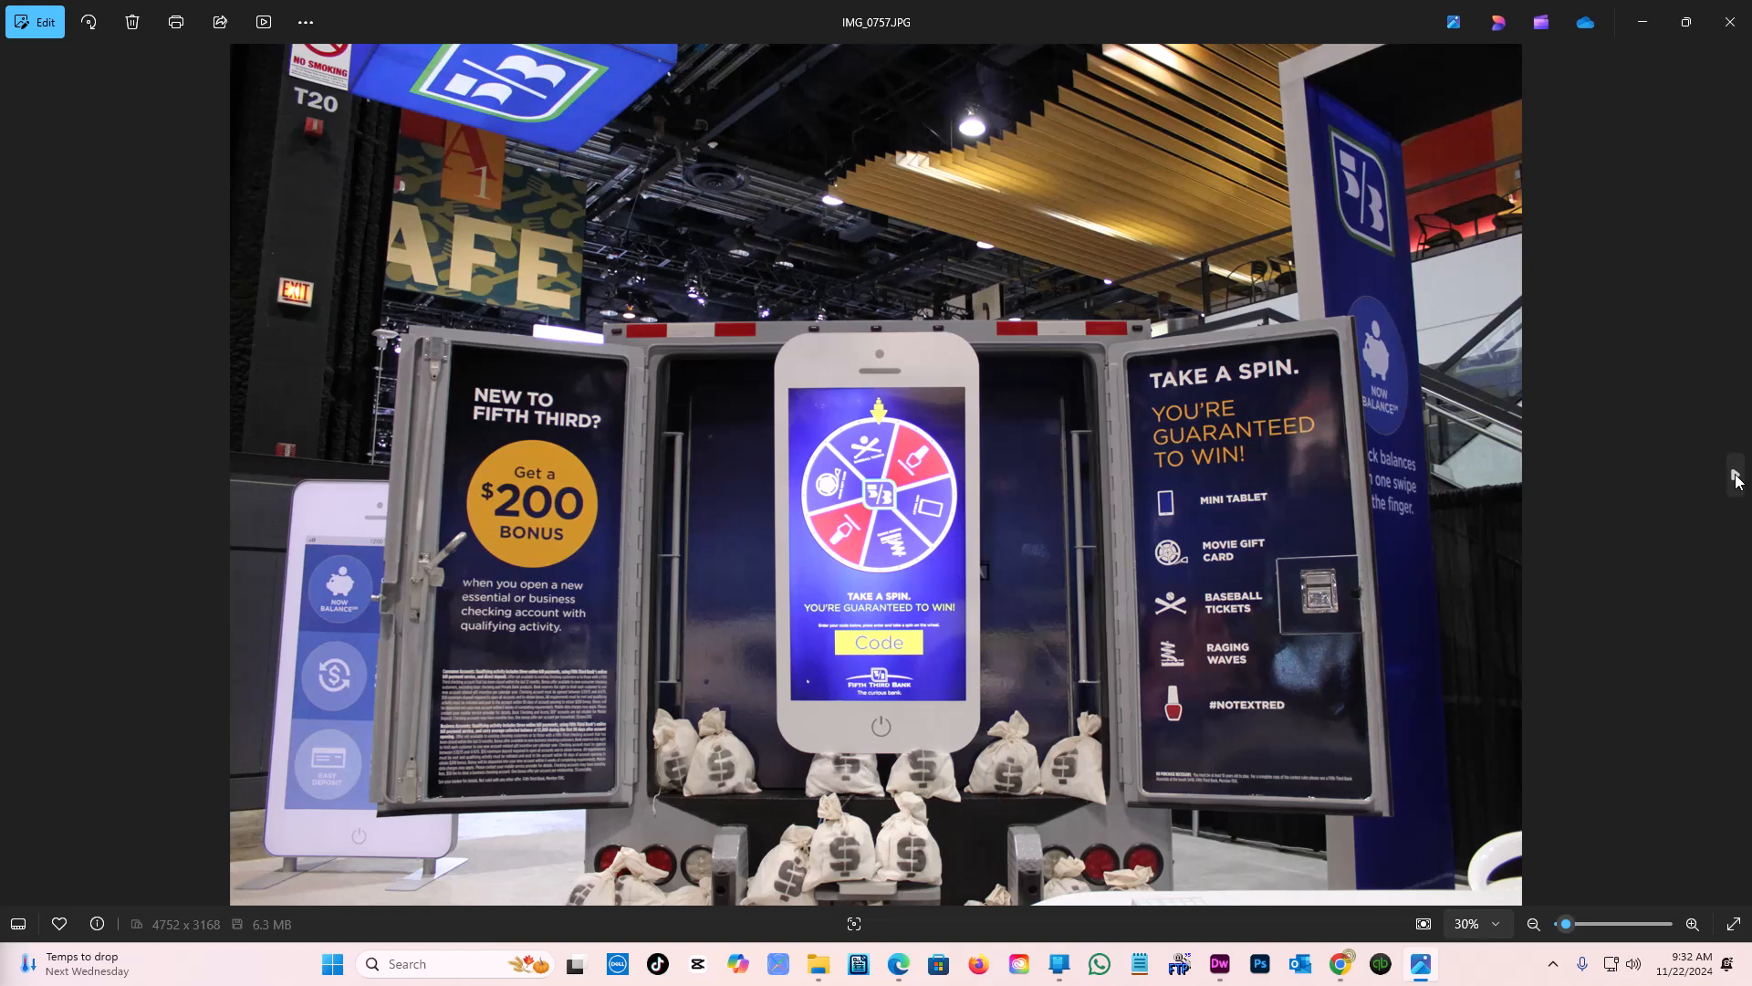
pyautogui.click(1736, 476)
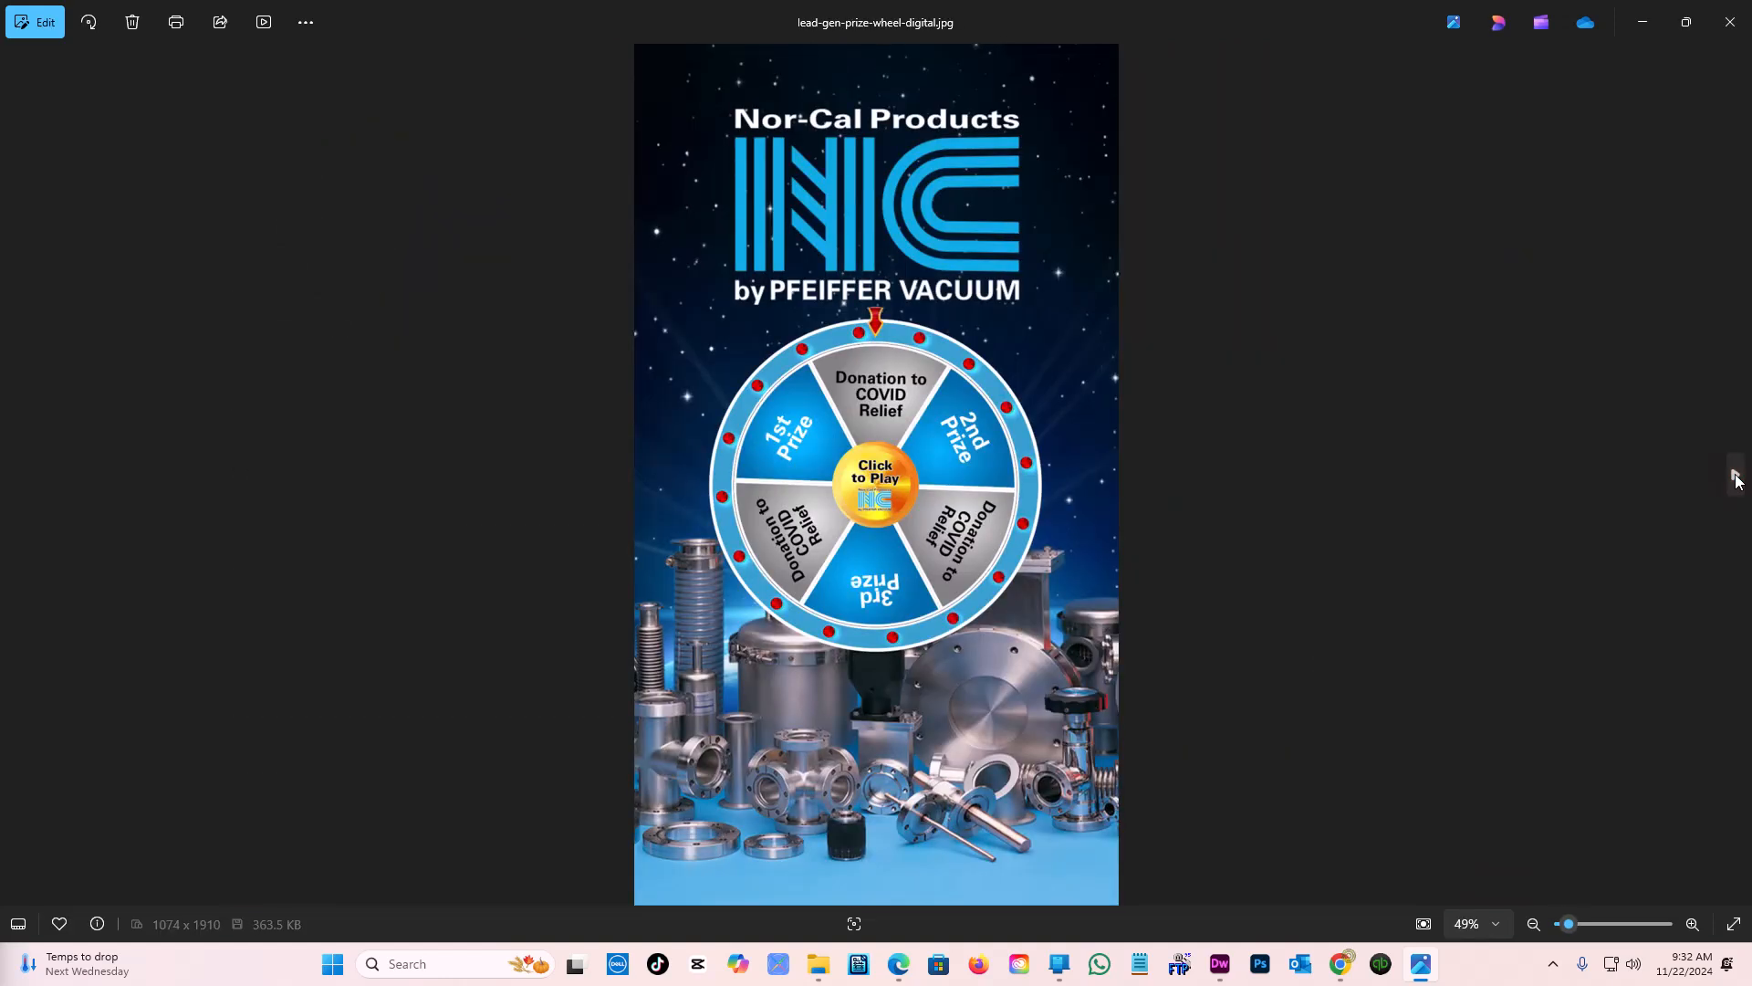
pyautogui.click(1735, 476)
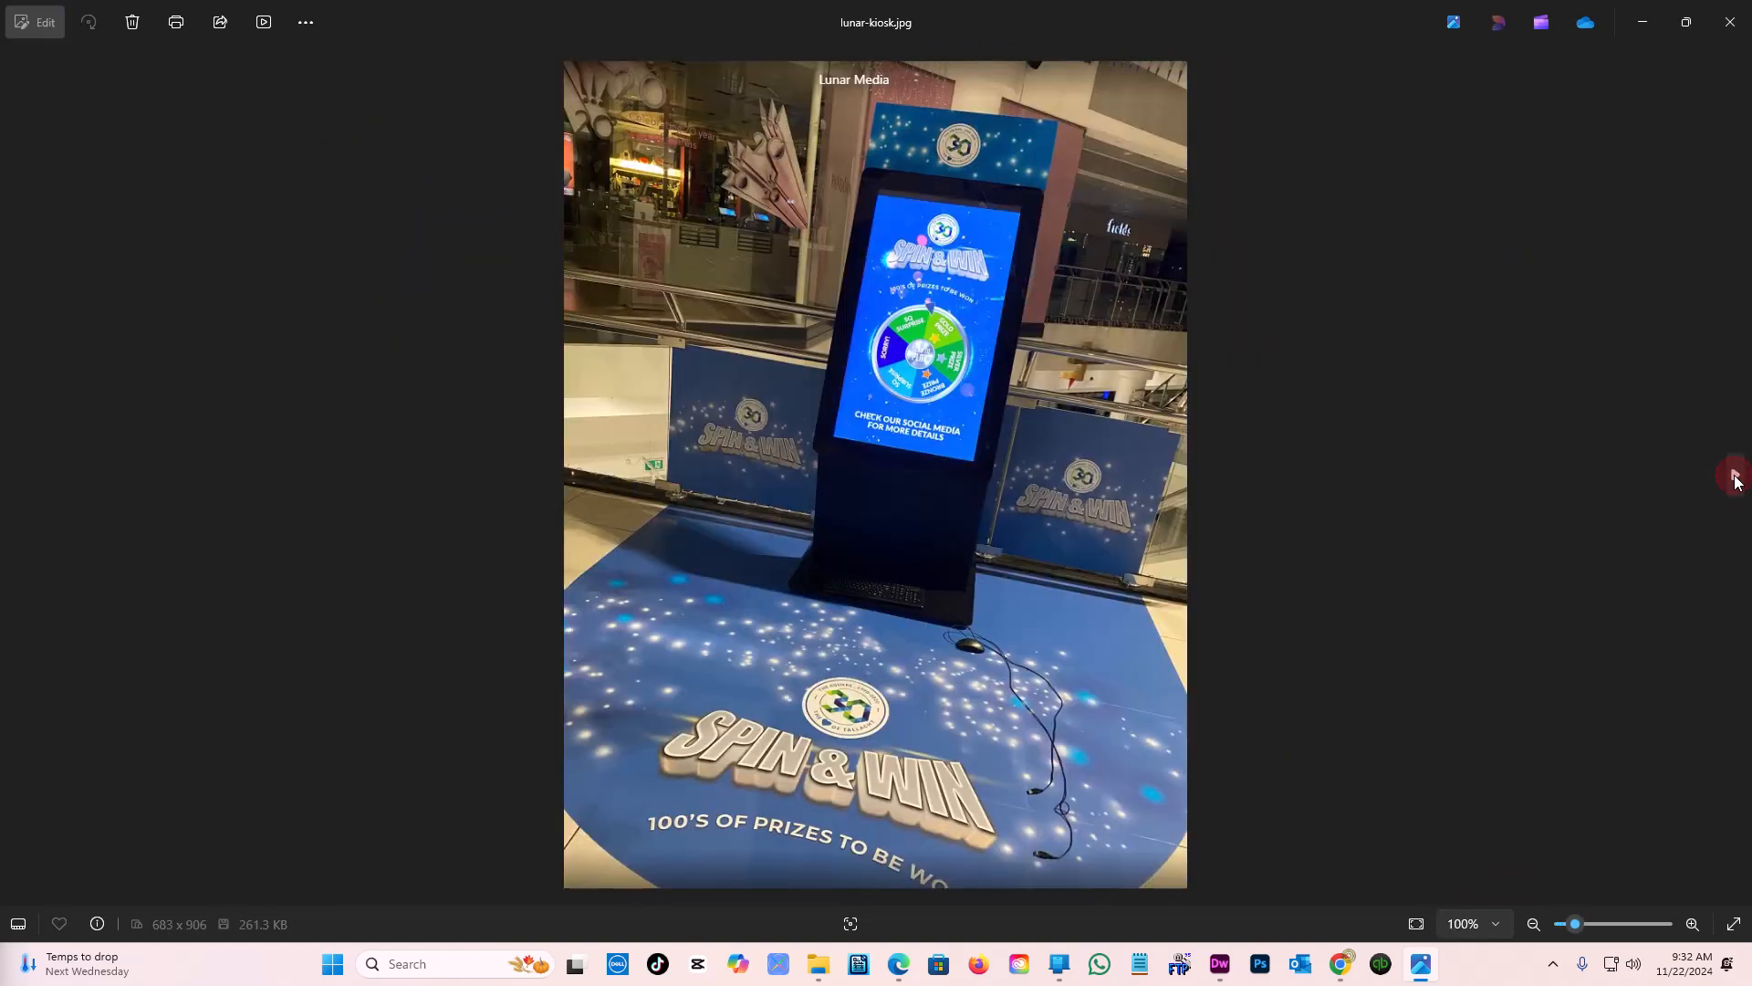
pyautogui.click(1736, 477)
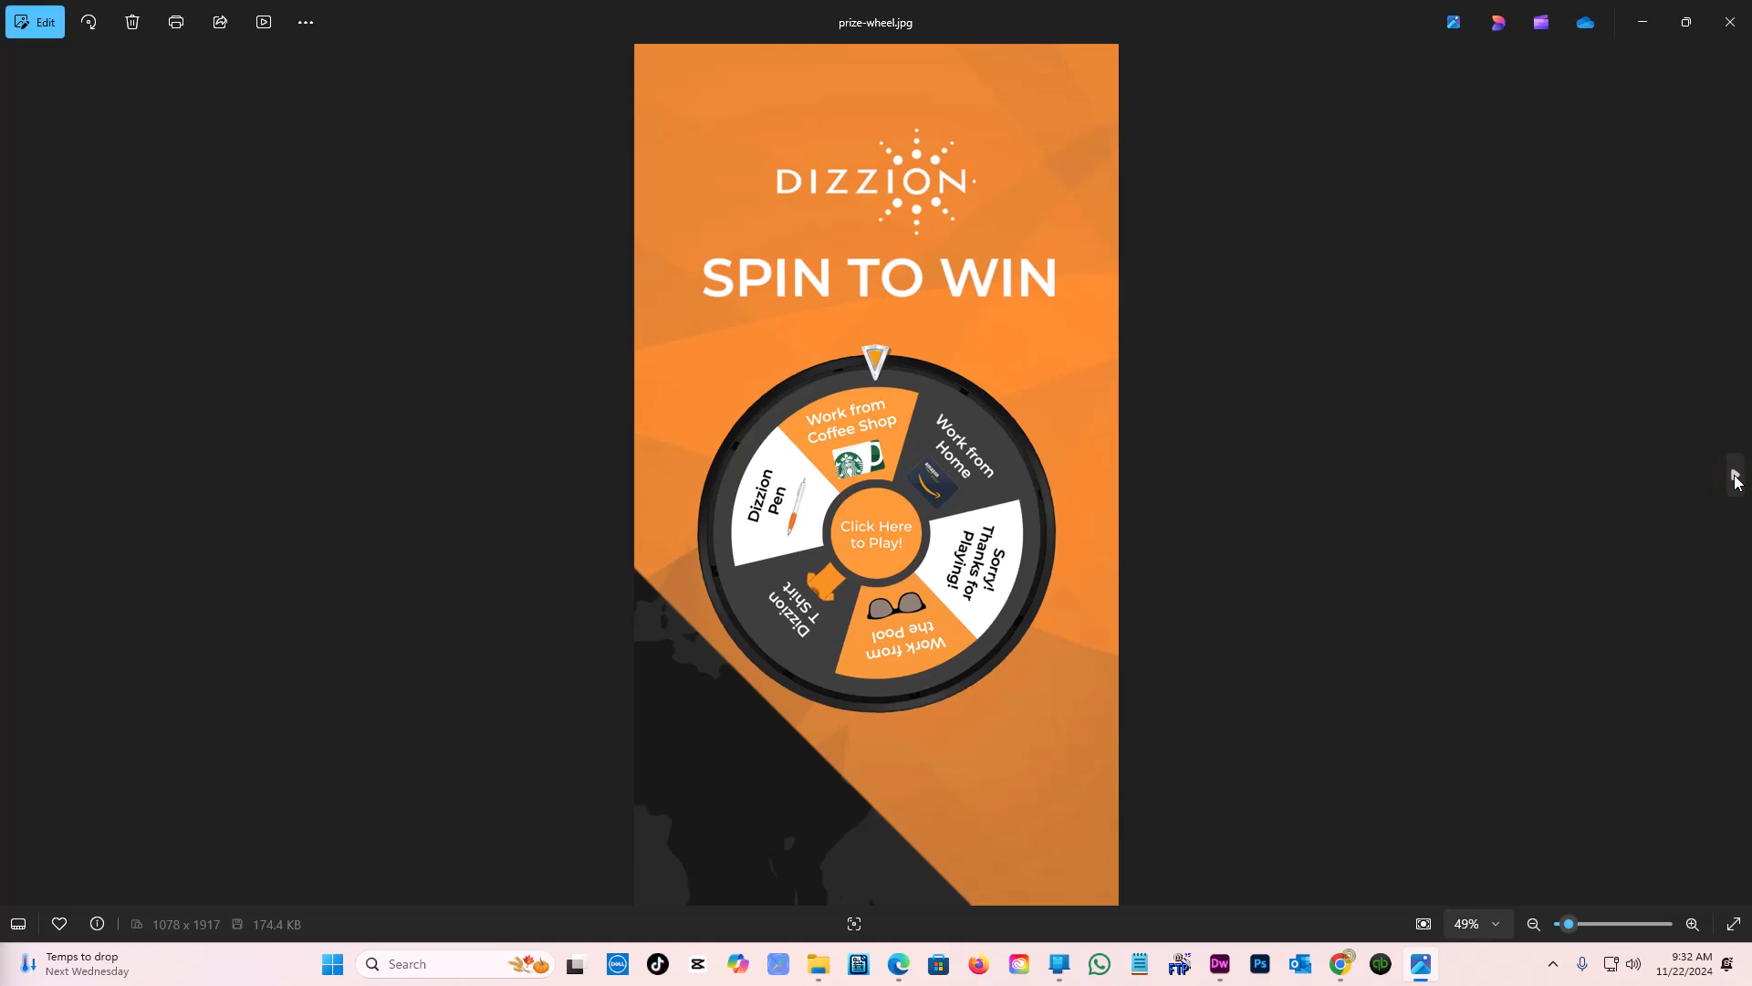
pyautogui.click(1736, 476)
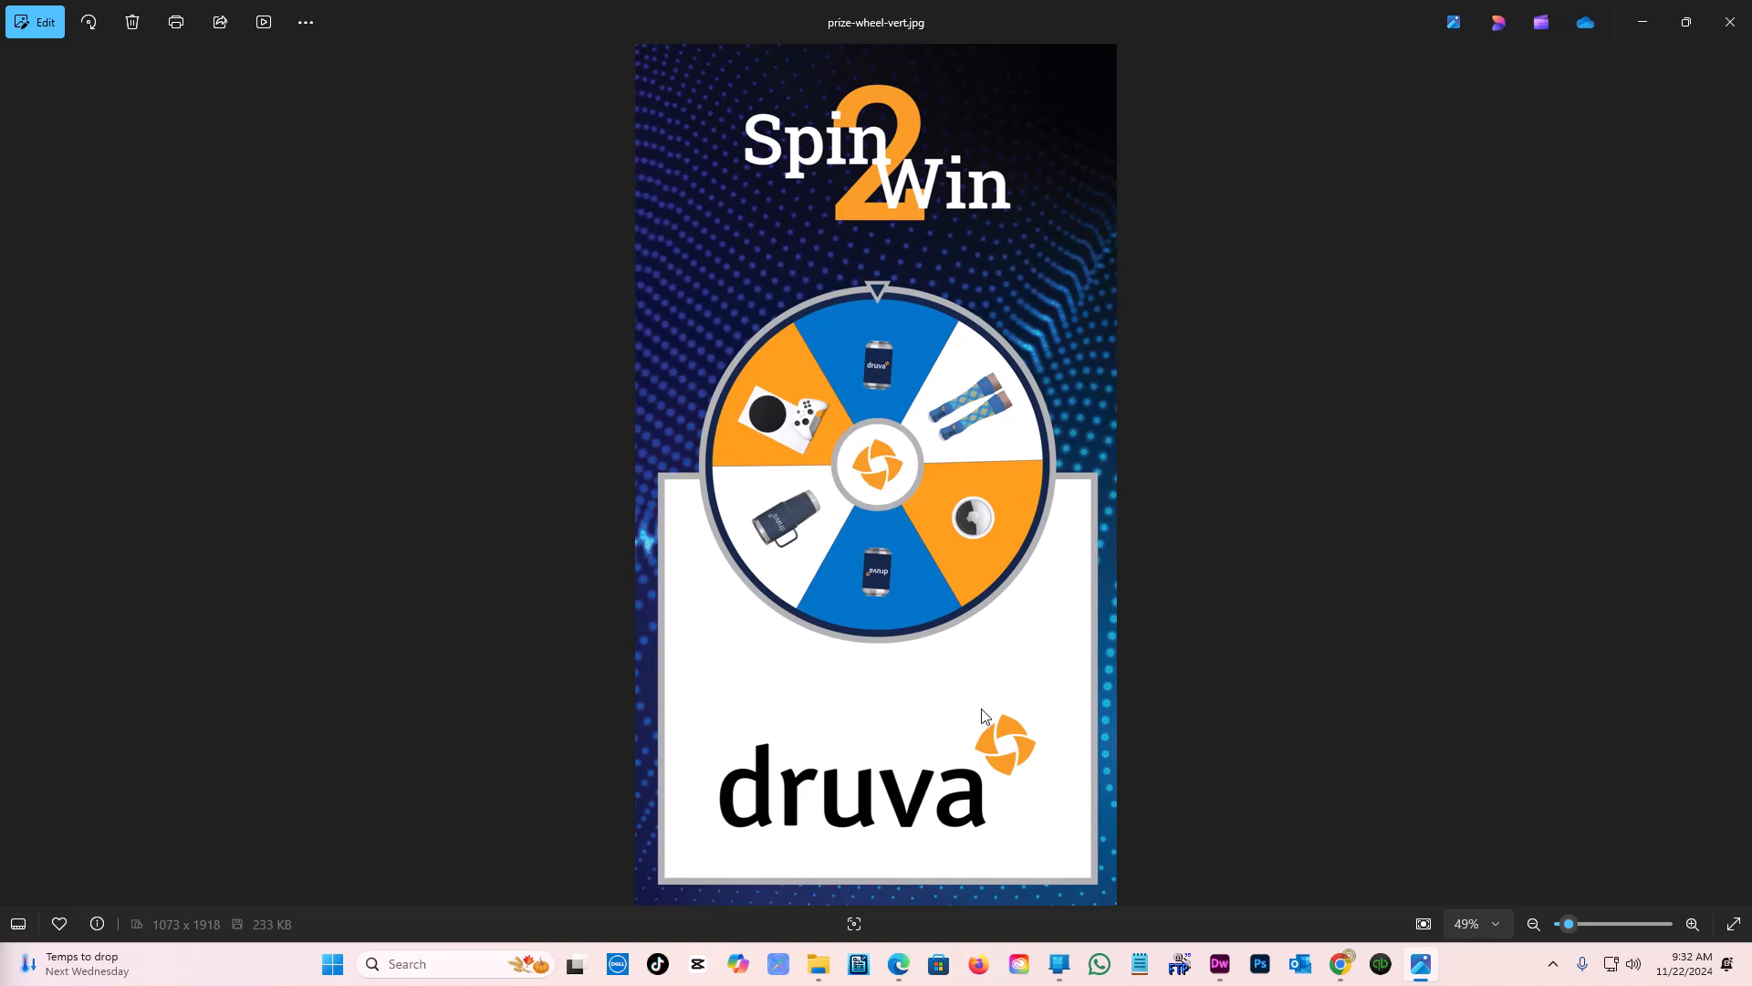
pyautogui.click(1736, 470)
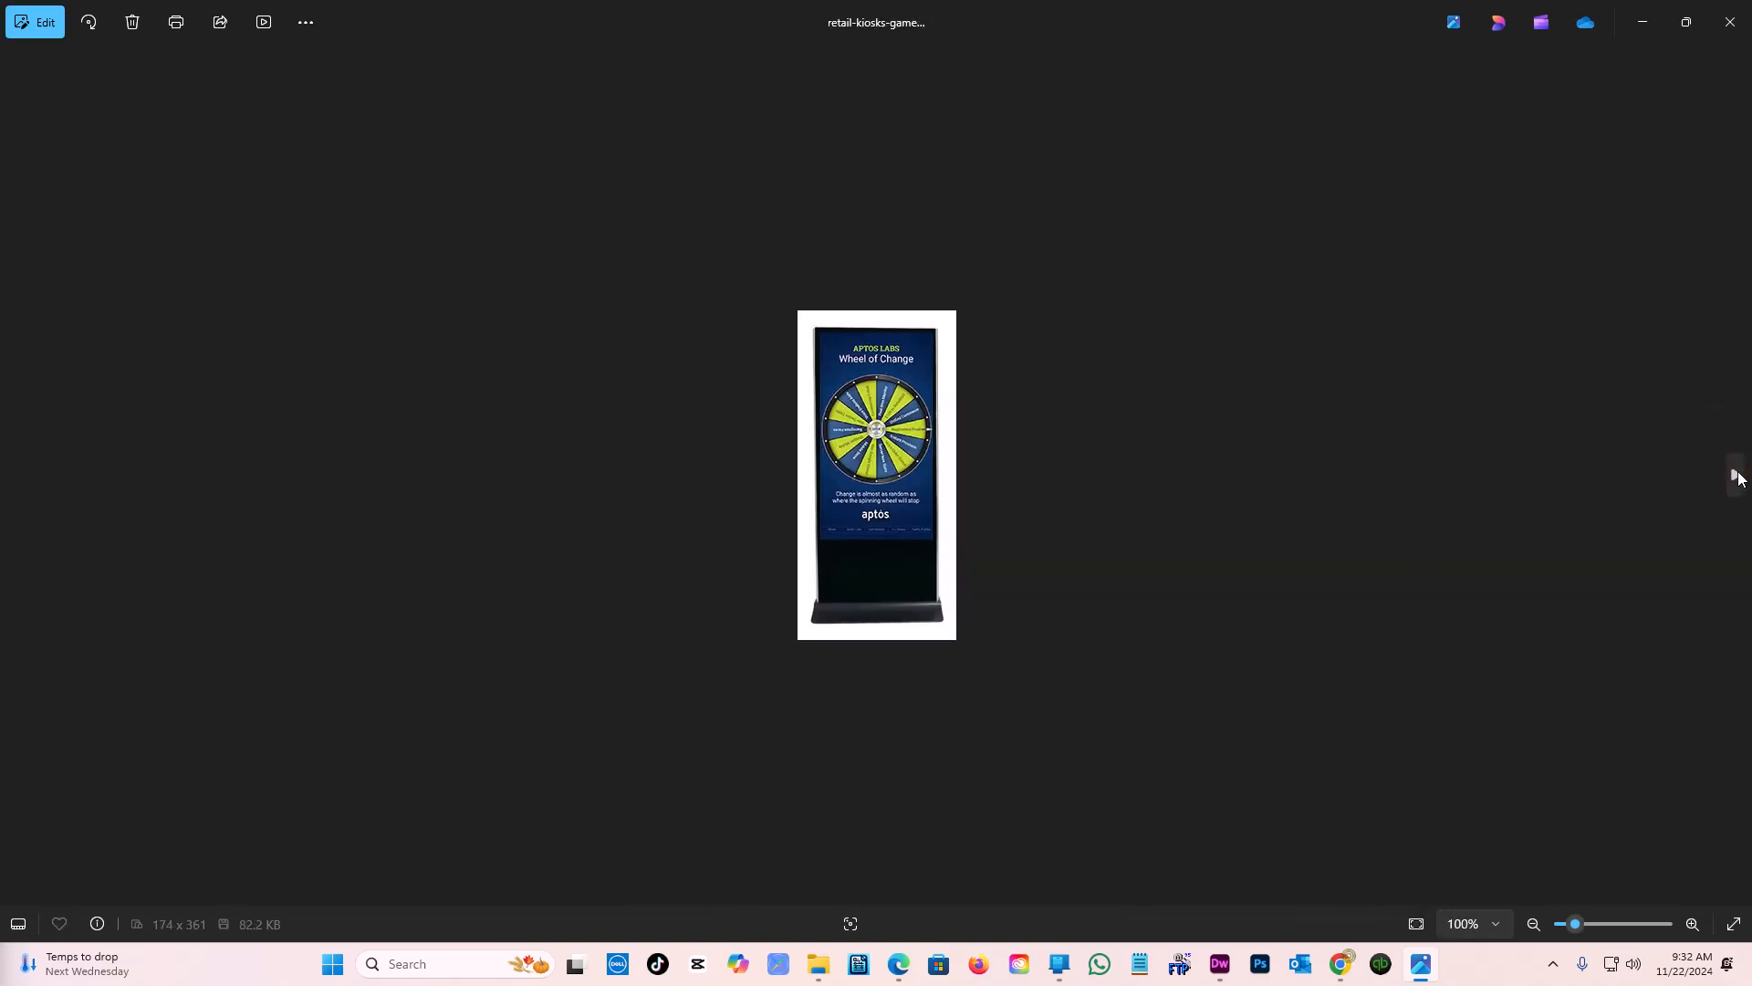
pyautogui.click(1736, 474)
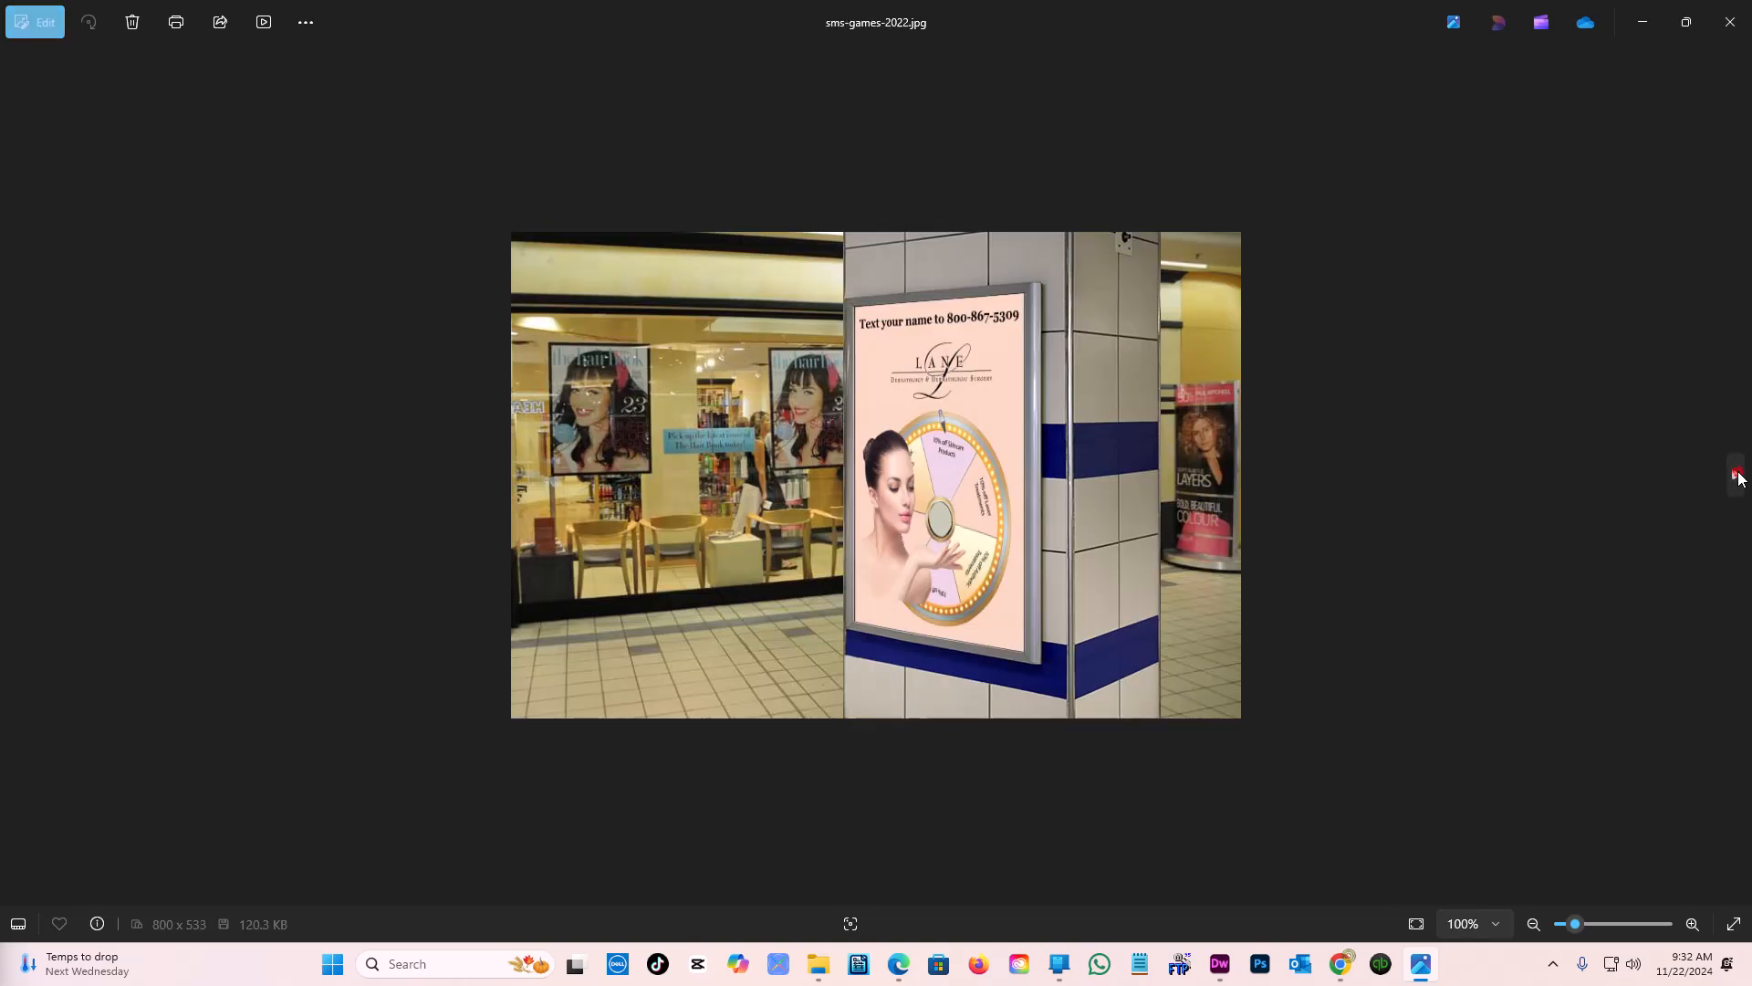
pyautogui.click(1736, 475)
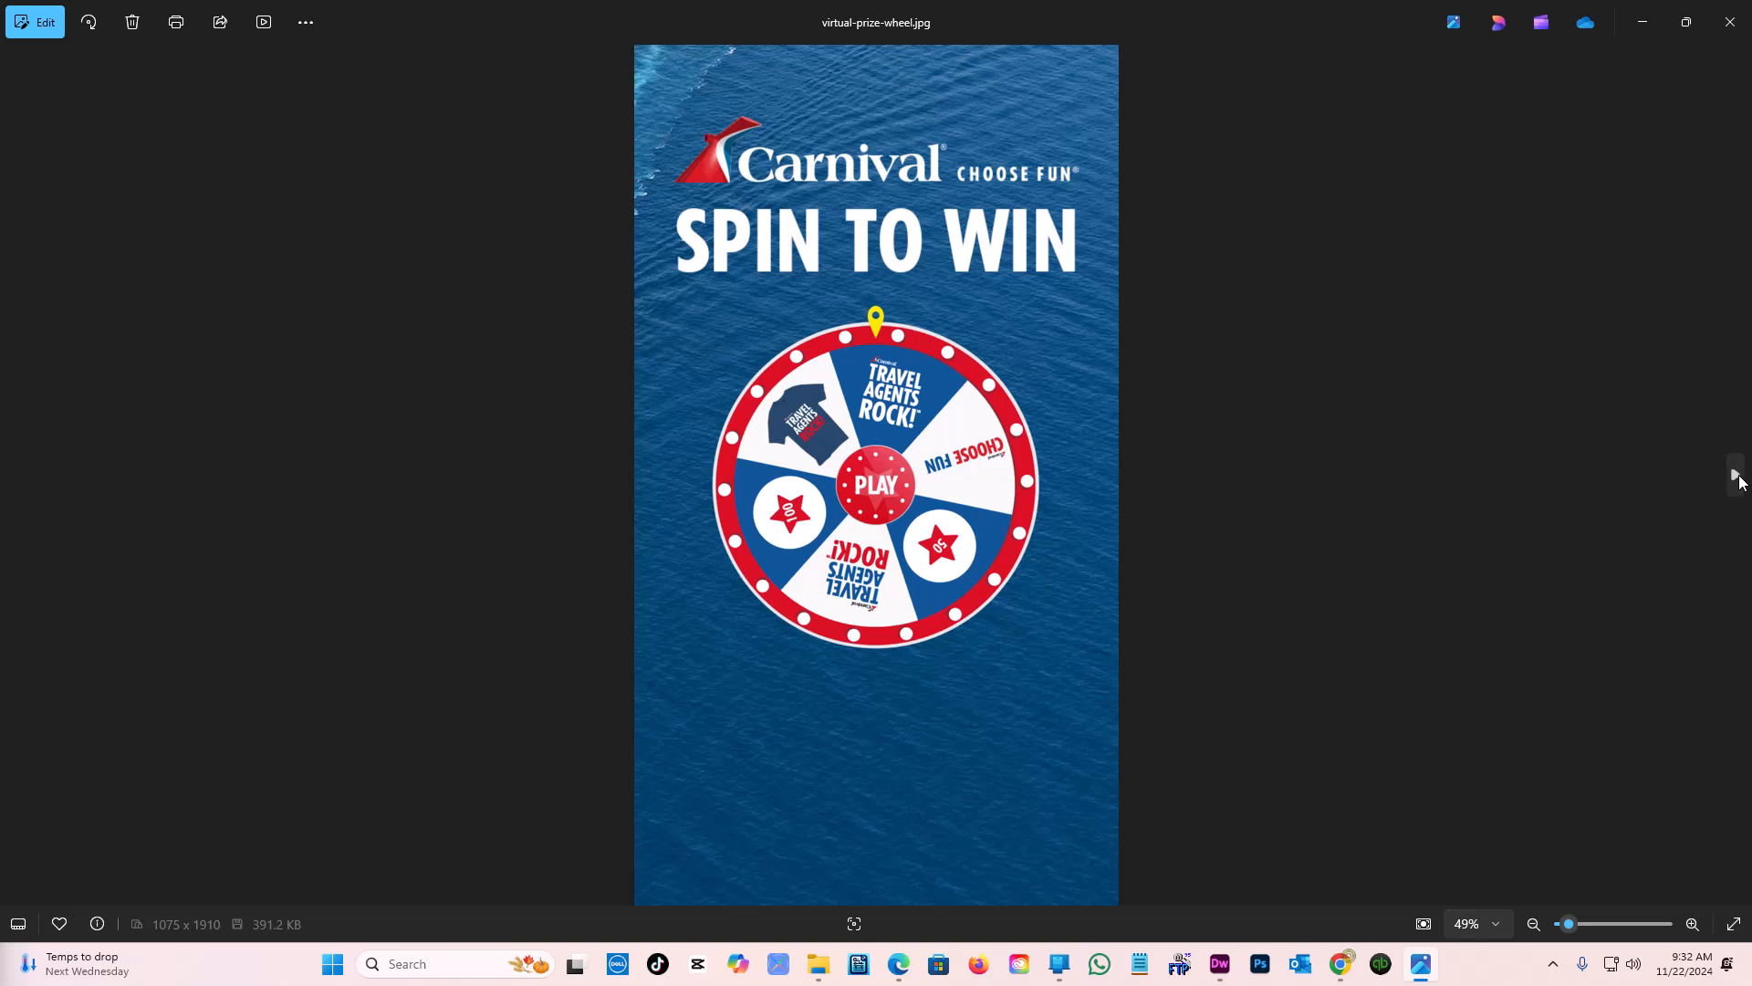
pyautogui.click(1736, 475)
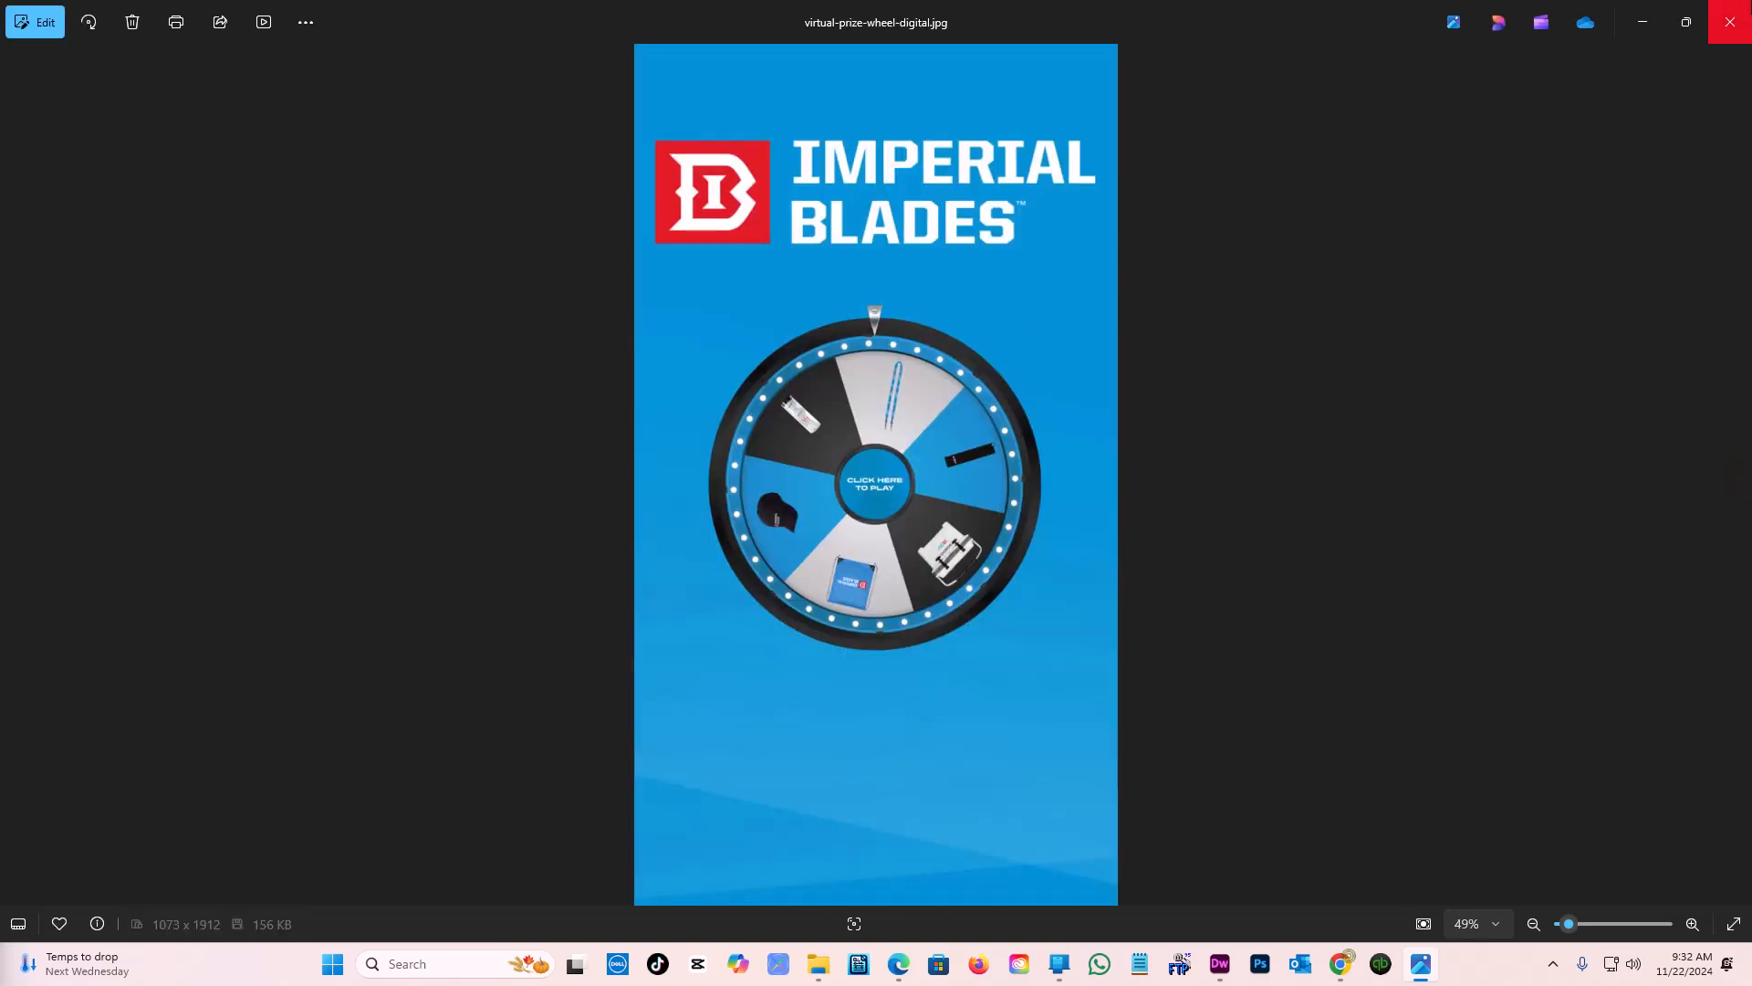
pyautogui.click(1732, 28)
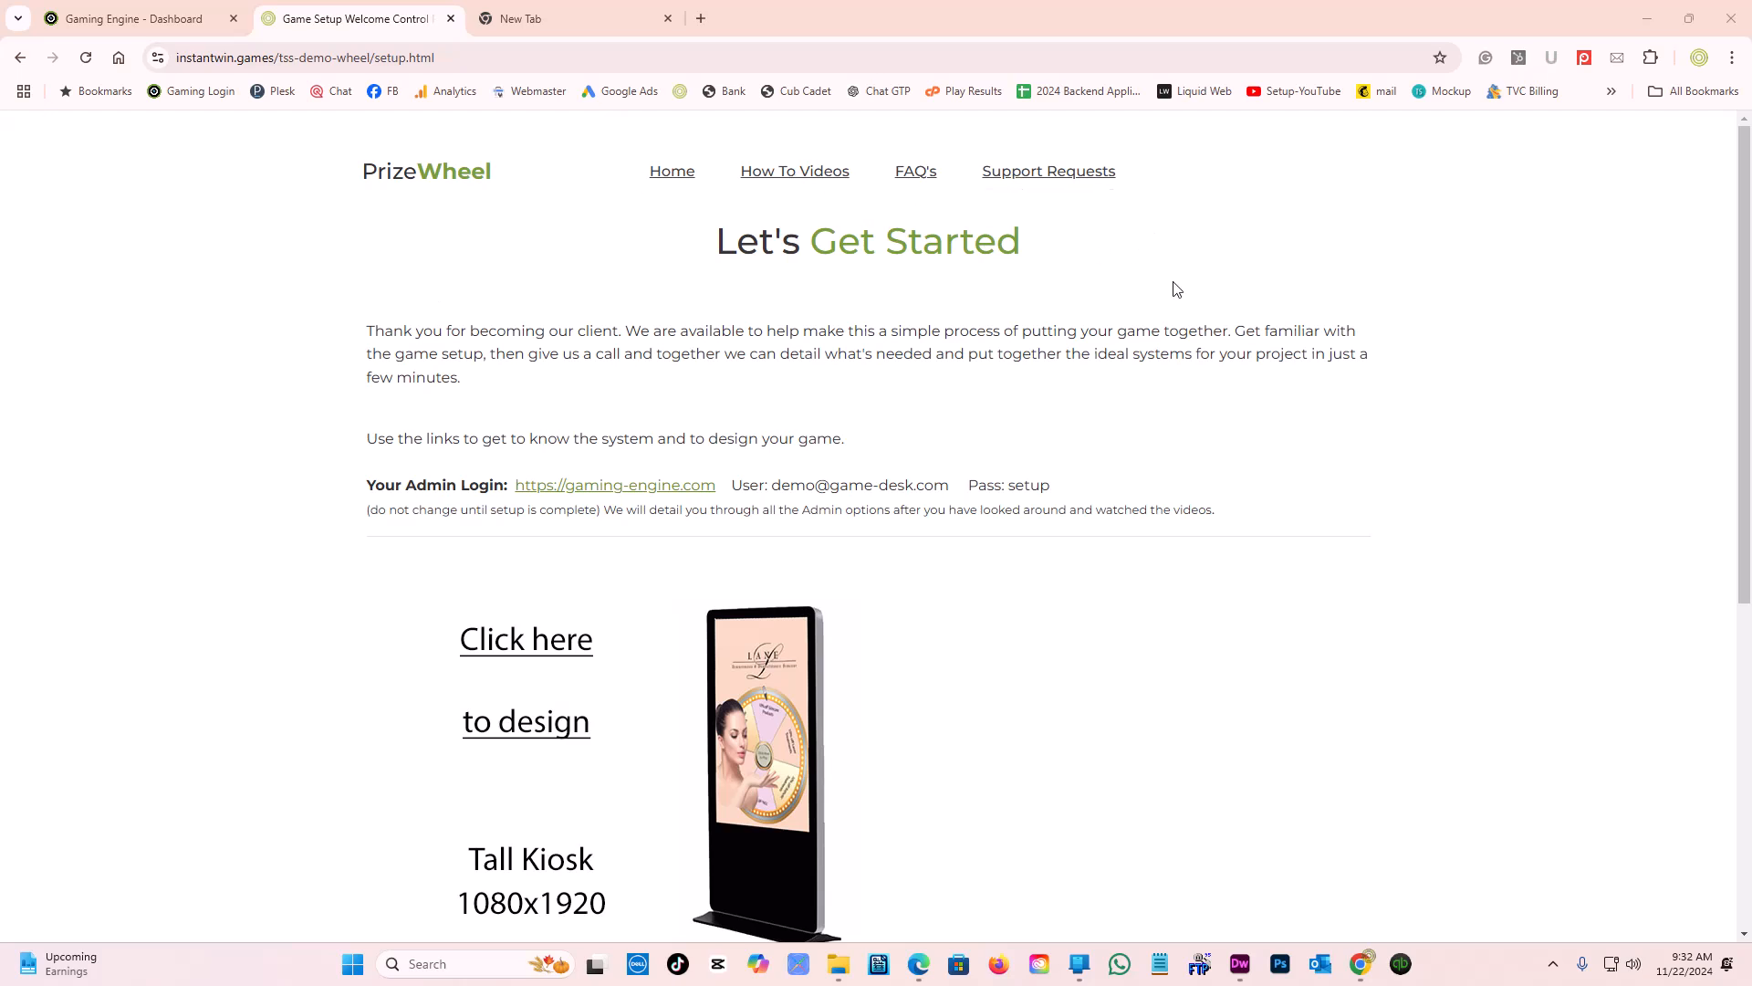
# - Review the game setup page and open the primary game link for cross-platform and all devices
pyautogui.scroll(-2, 1174, 293)
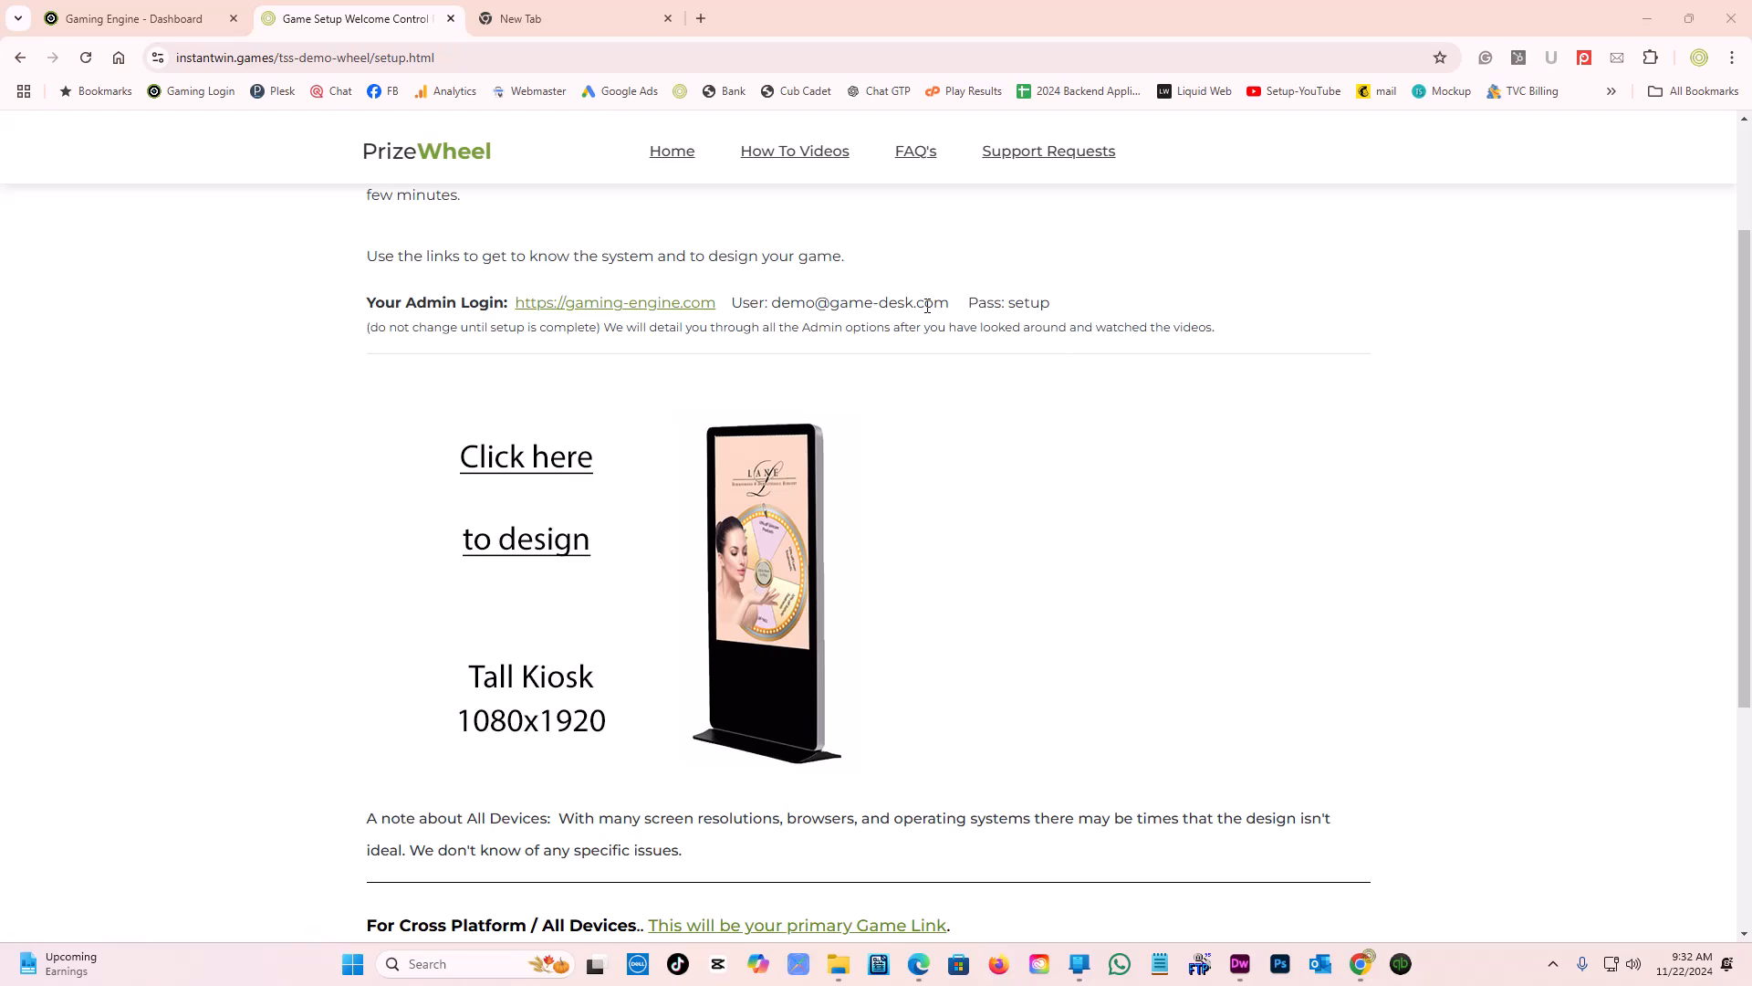
pyautogui.scroll(-3, 951, 365)
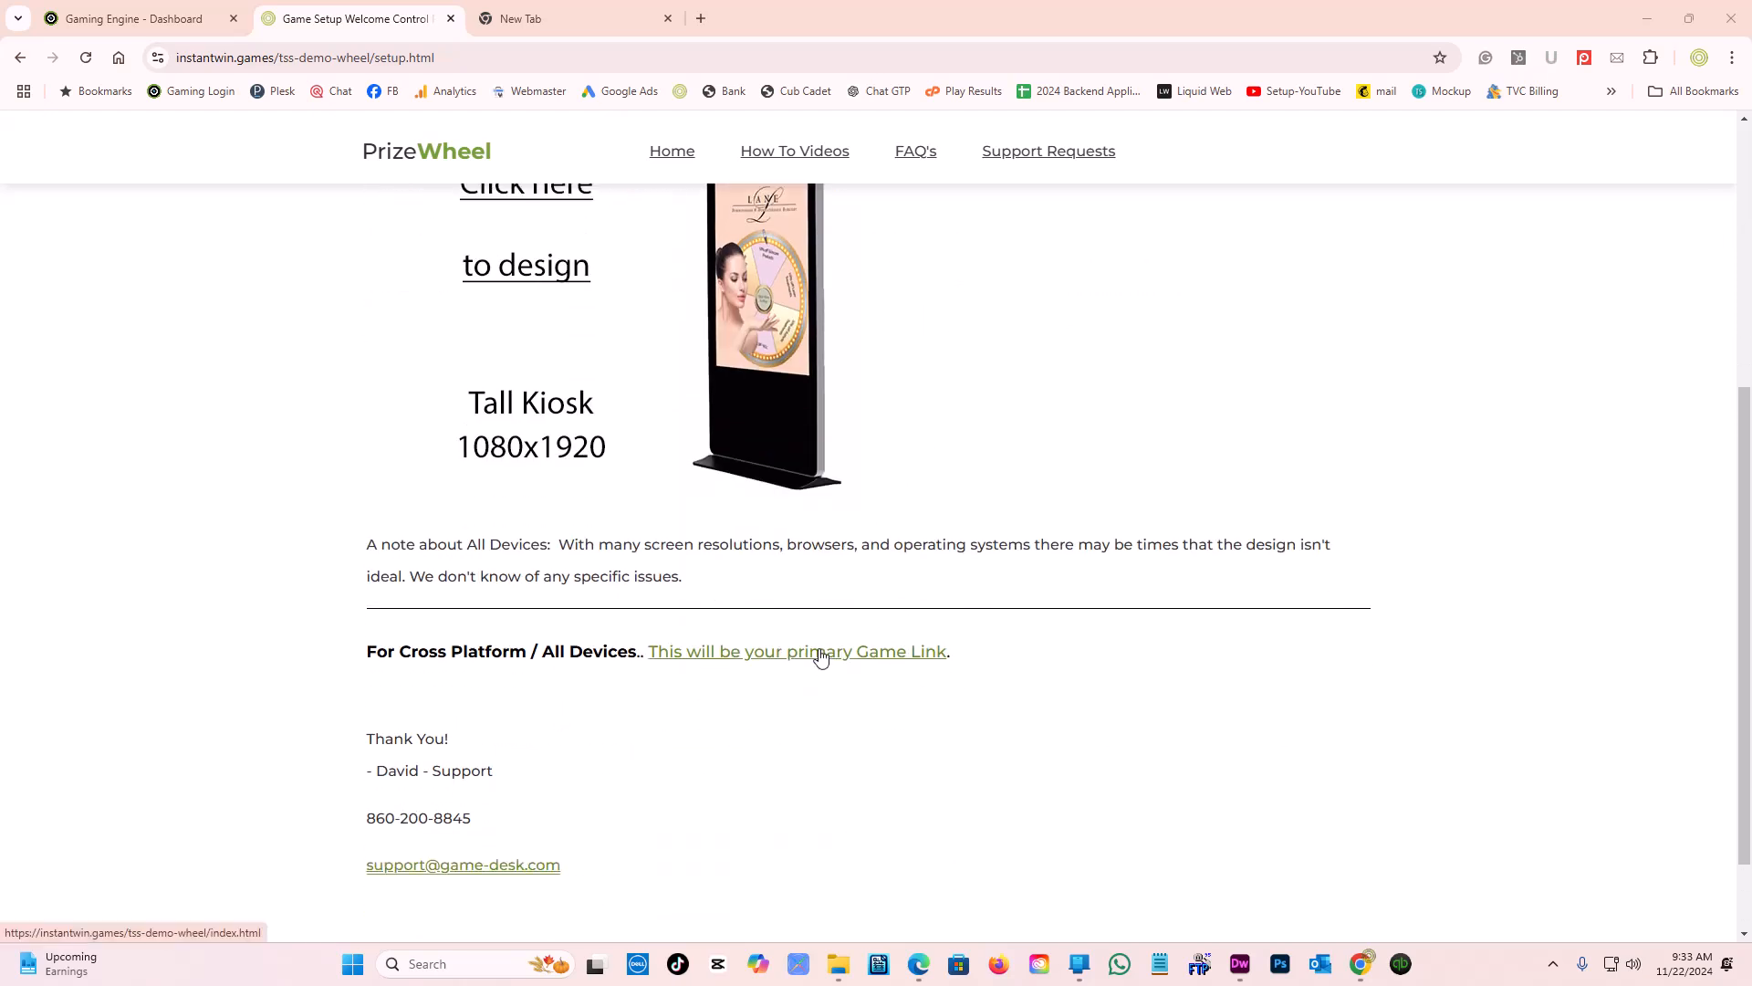
pyautogui.scroll(2, 821, 655)
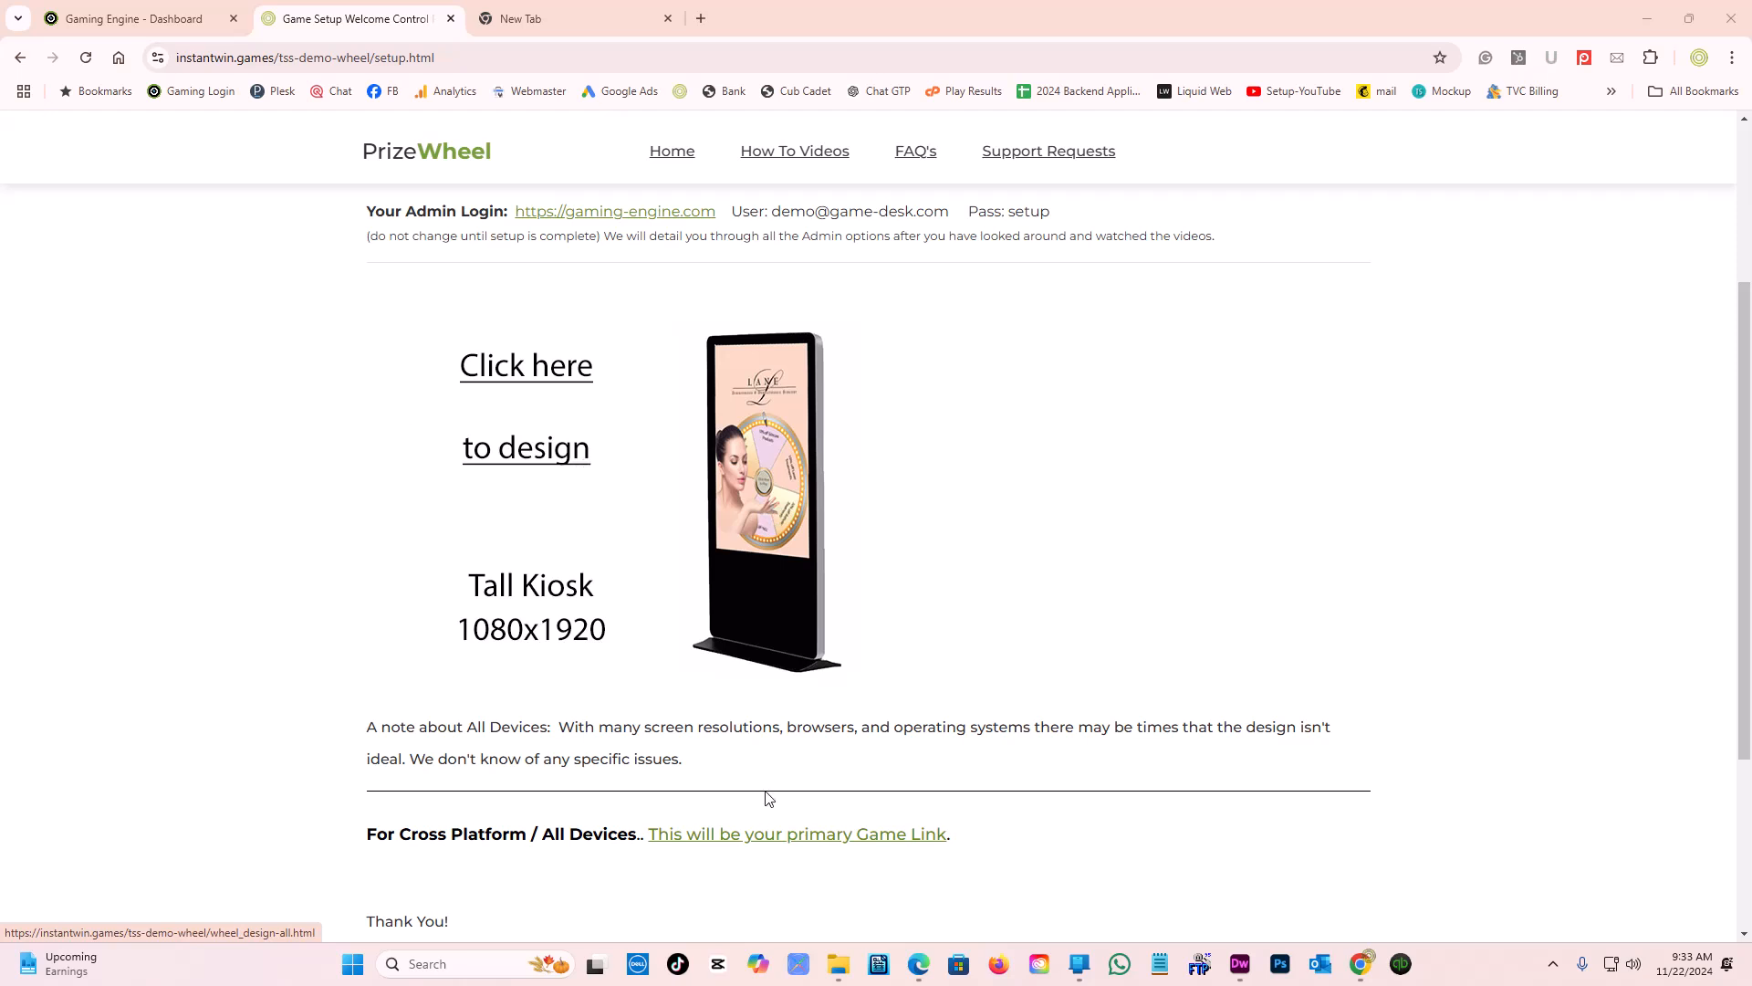
pyautogui.click(835, 836)
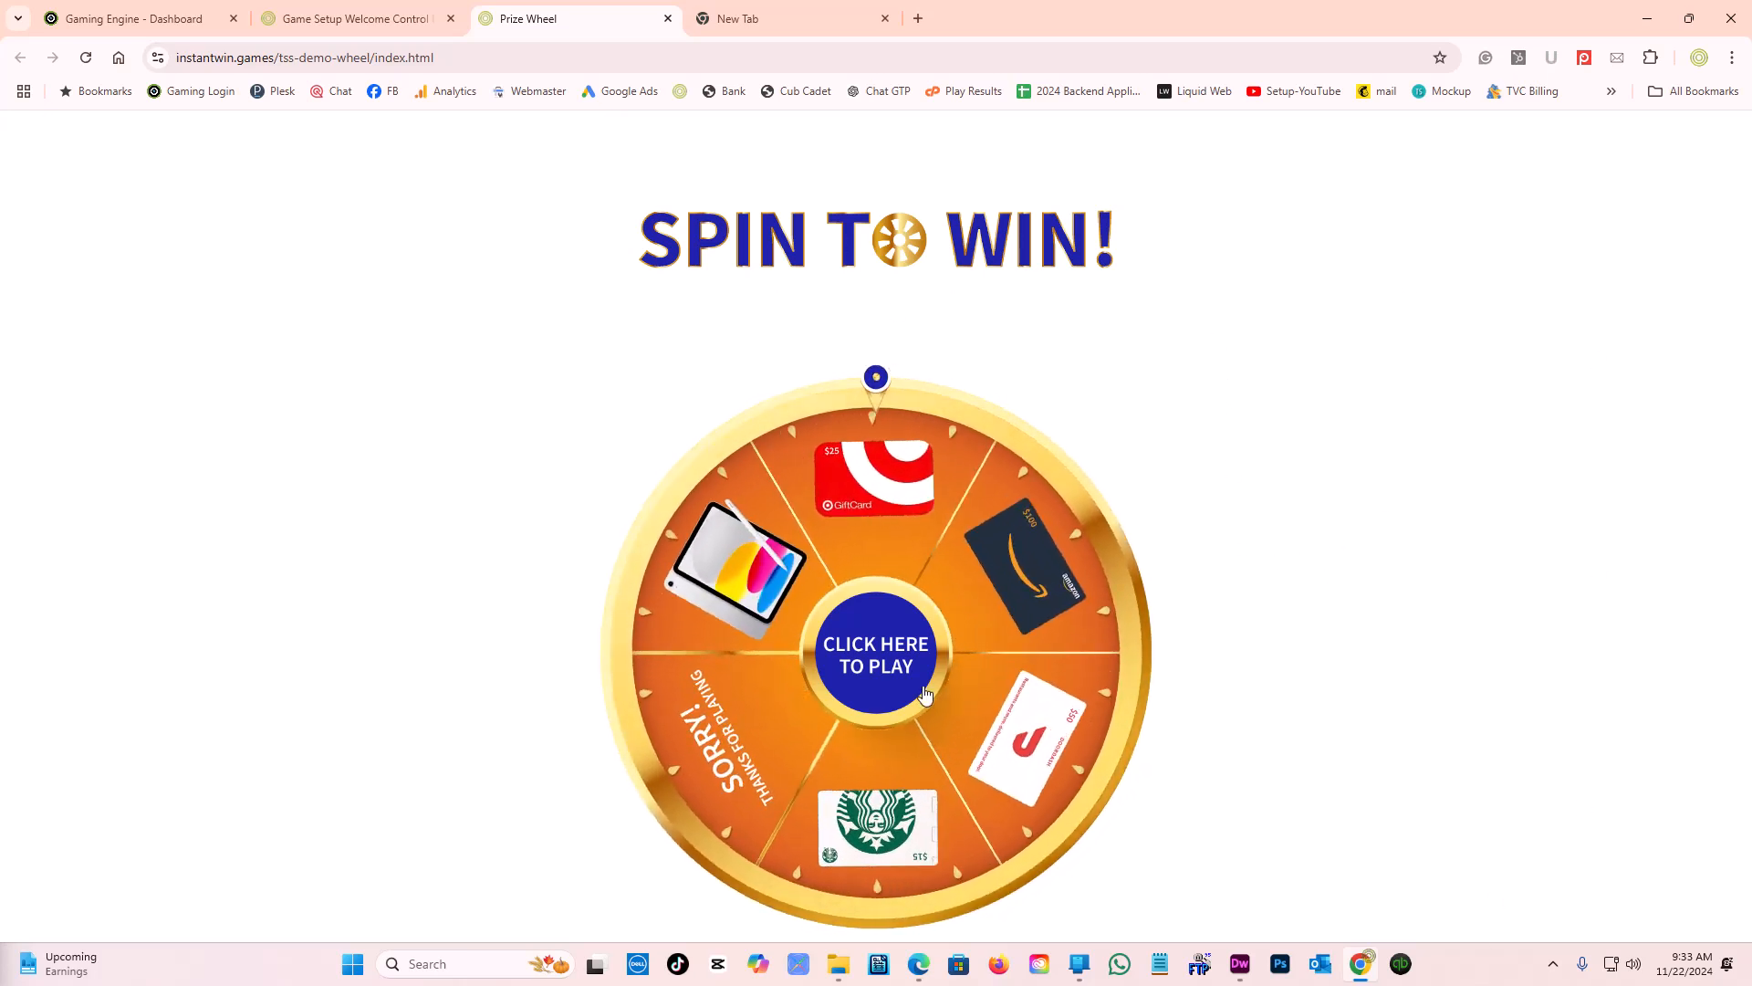
# - Inspect the game's player entry form and preview the wheel at iPhone SE dimensions in the browser's developer tools
pyautogui.click(882, 655)
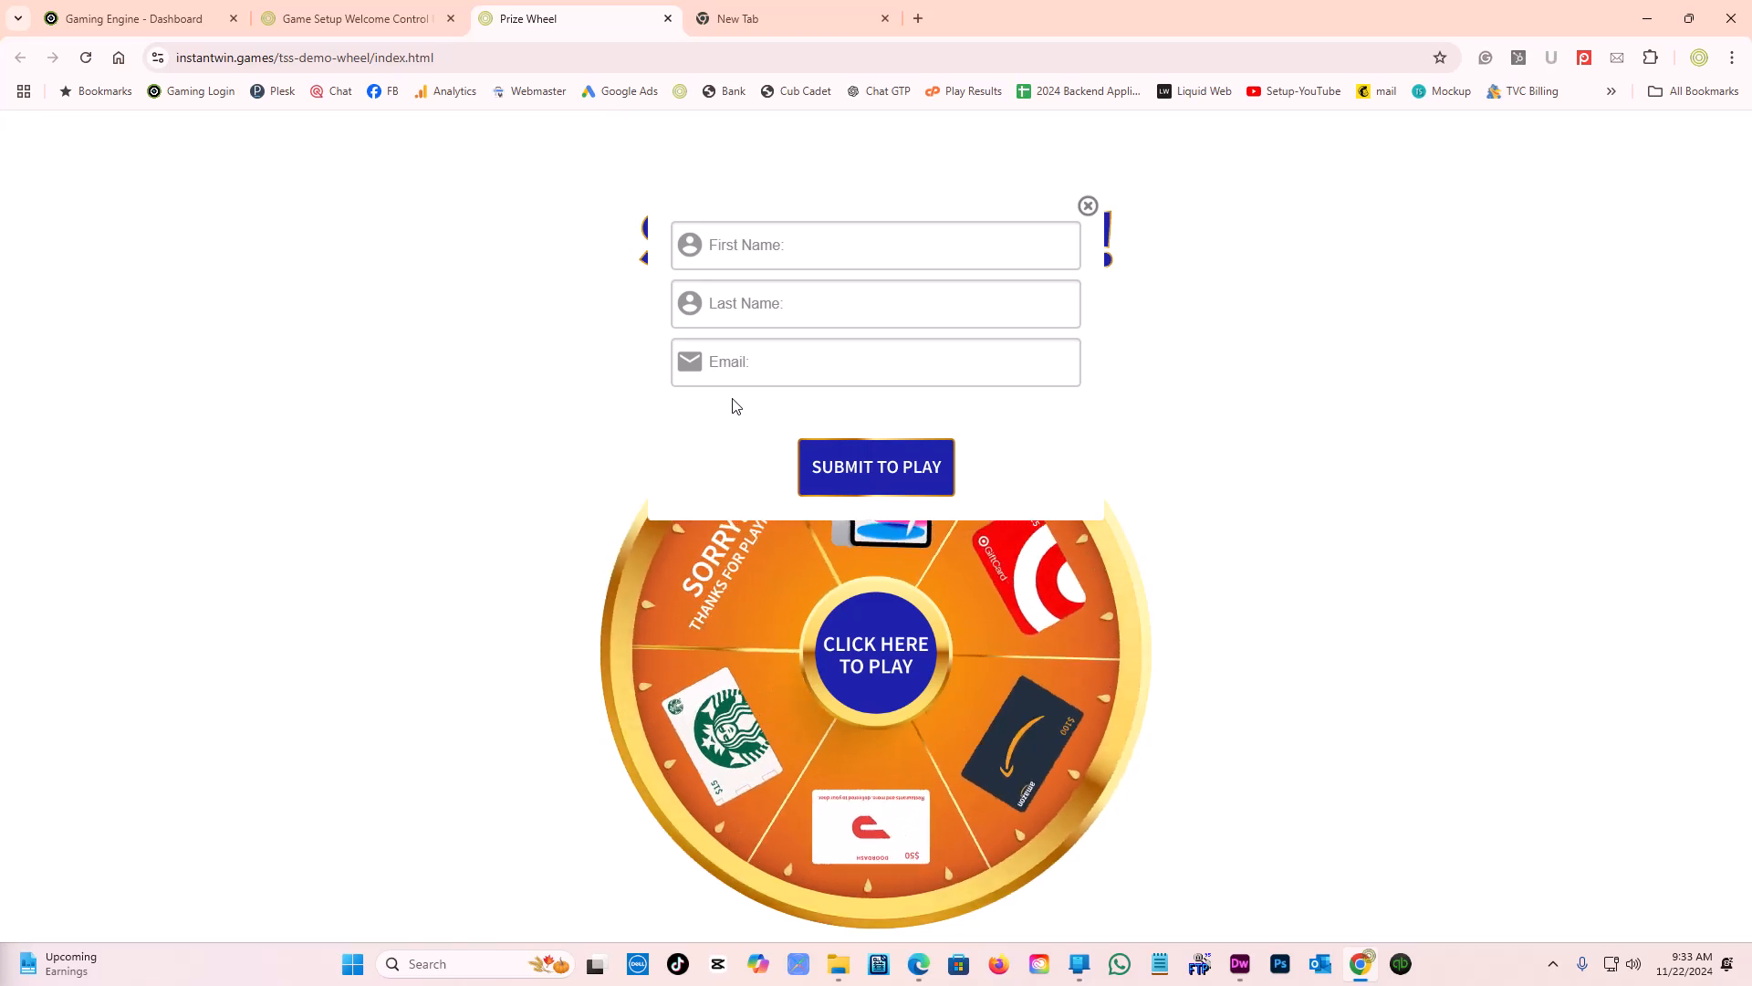
pyautogui.click(1089, 206)
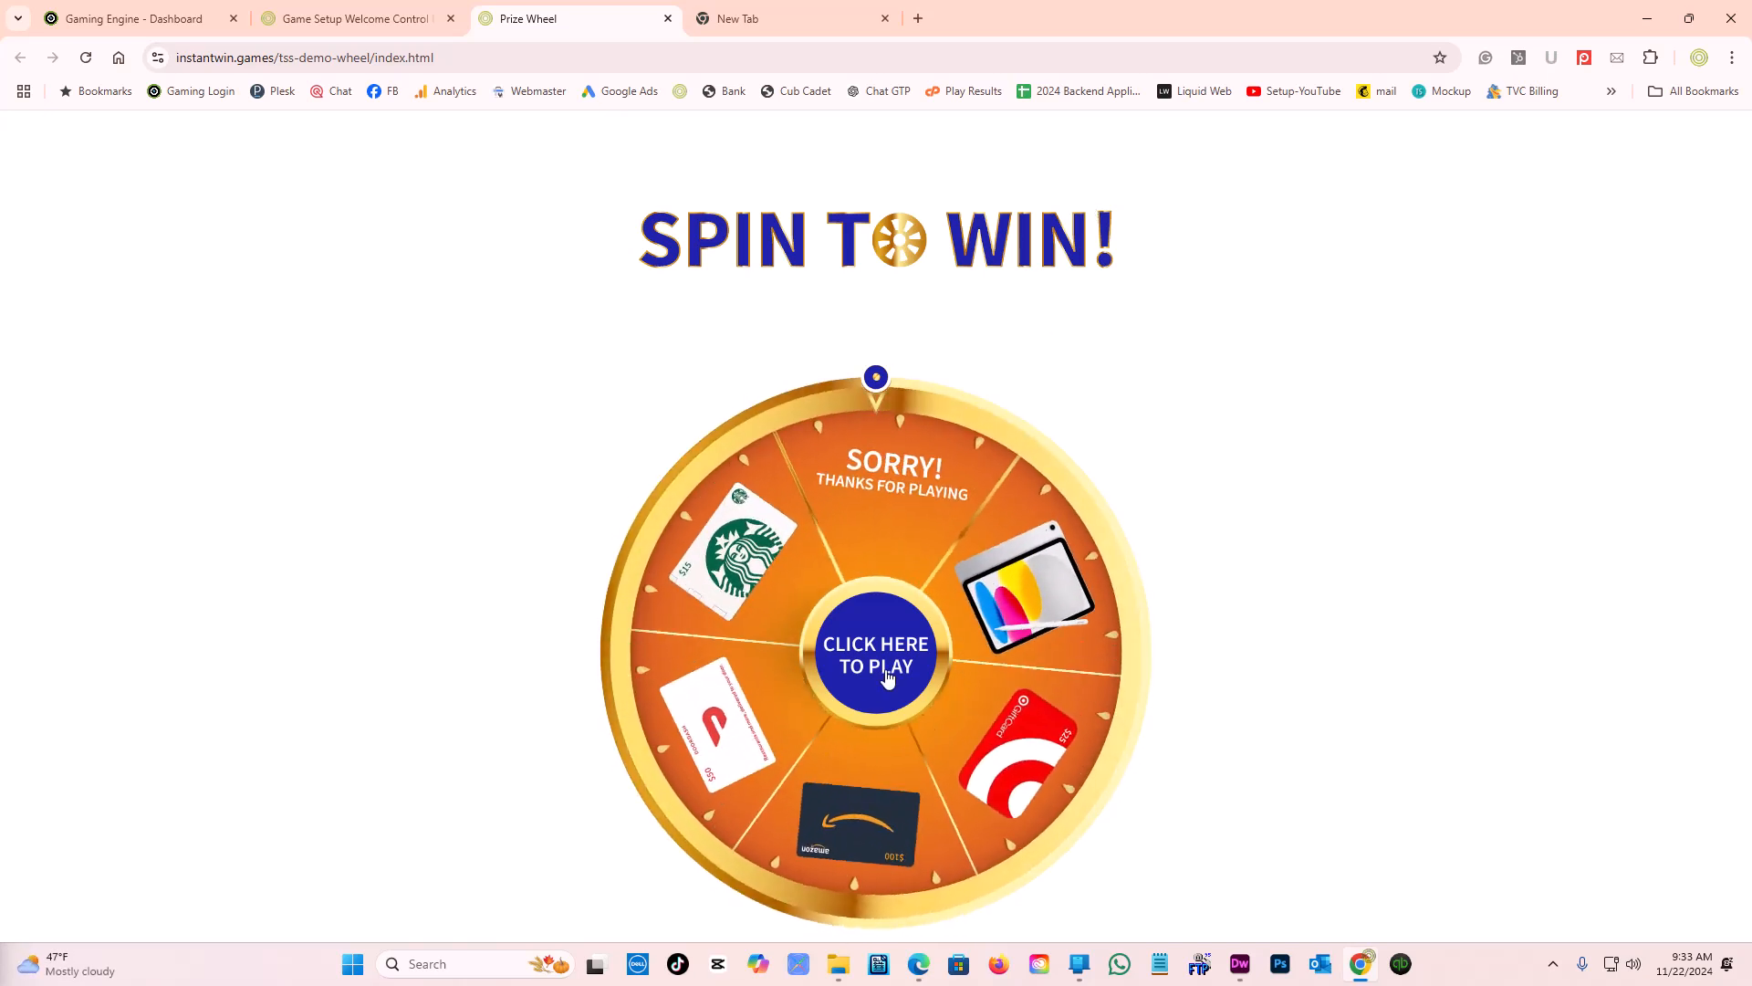
pyautogui.click(1019, 307)
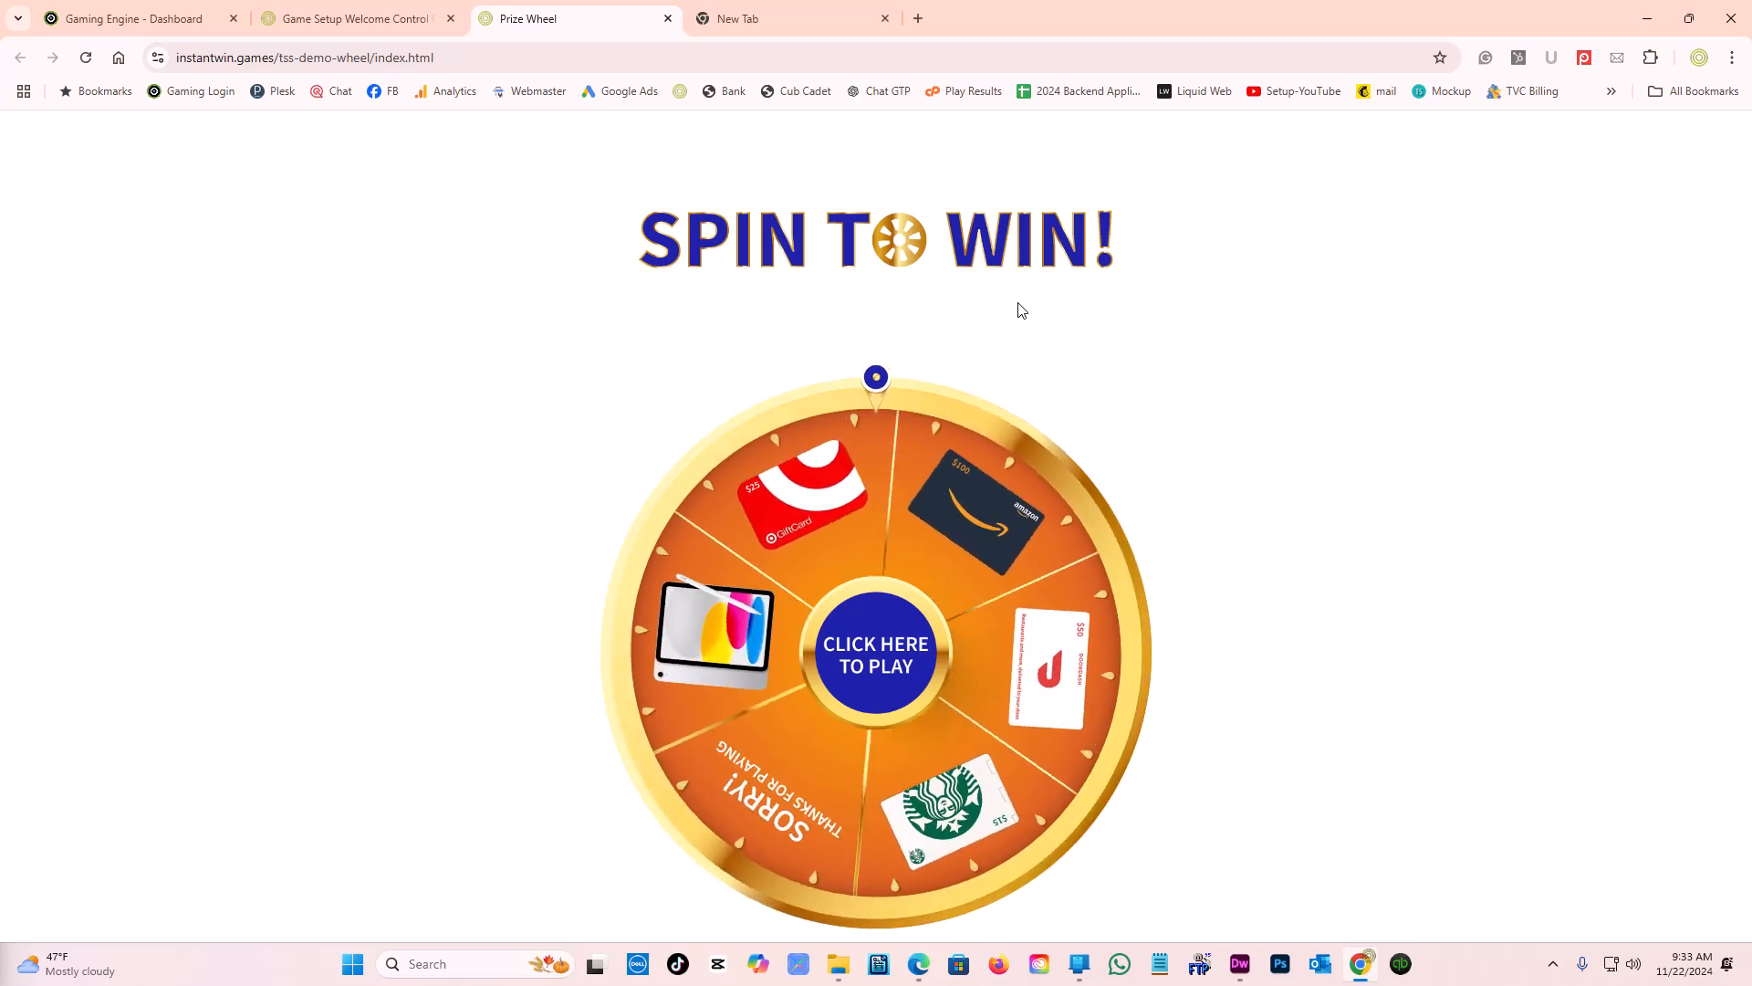
pyautogui.press('F12')
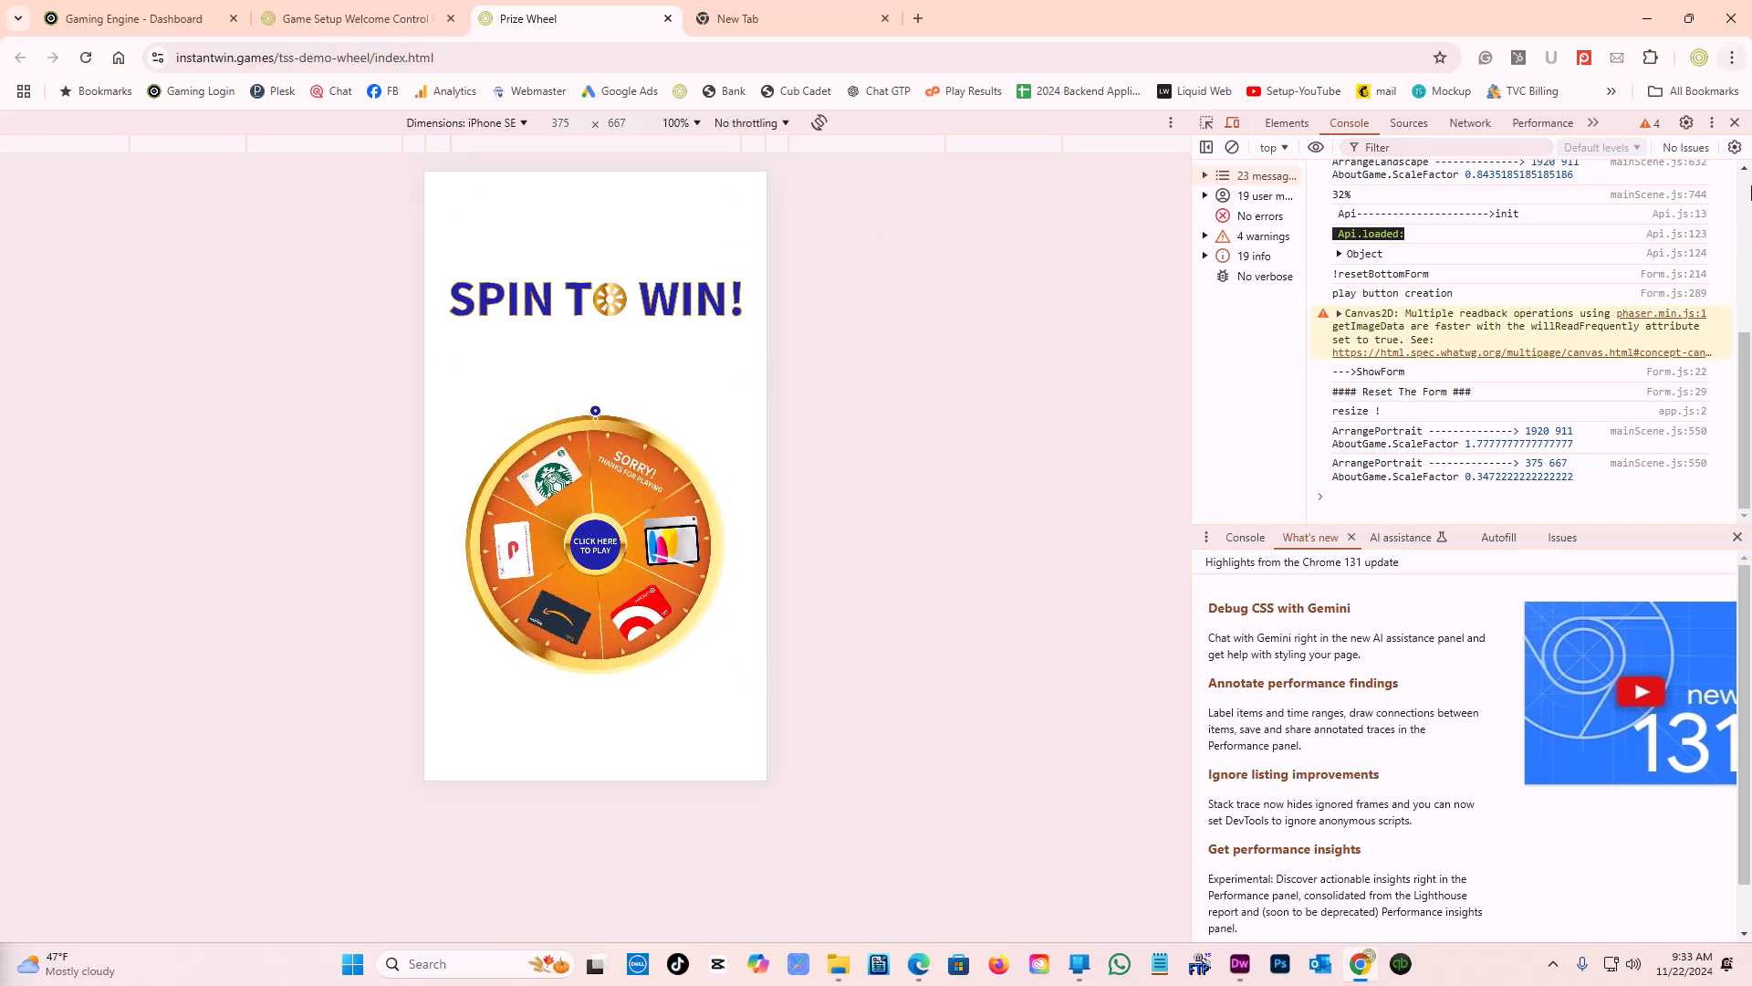
pyautogui.click(1737, 125)
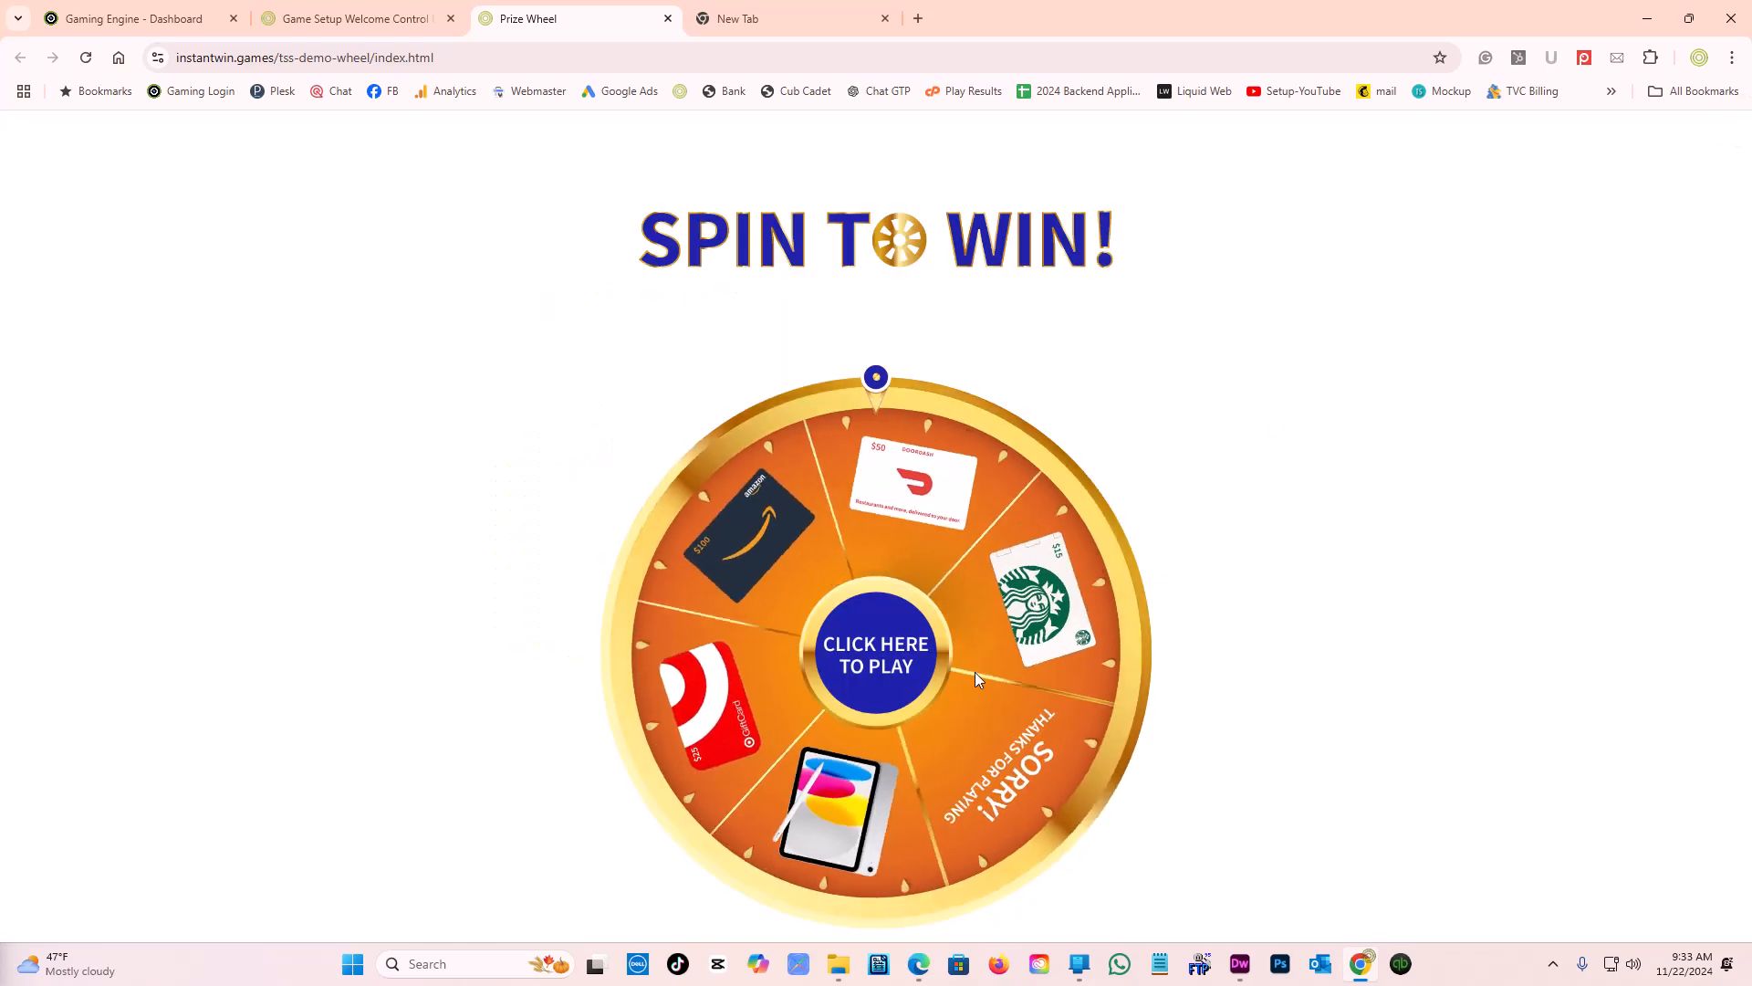
# - Play a round of the wheel by submitting the entry form with a saved contact's name and email and spinning
pyautogui.click(916, 639)
pyautogui.click(771, 243)
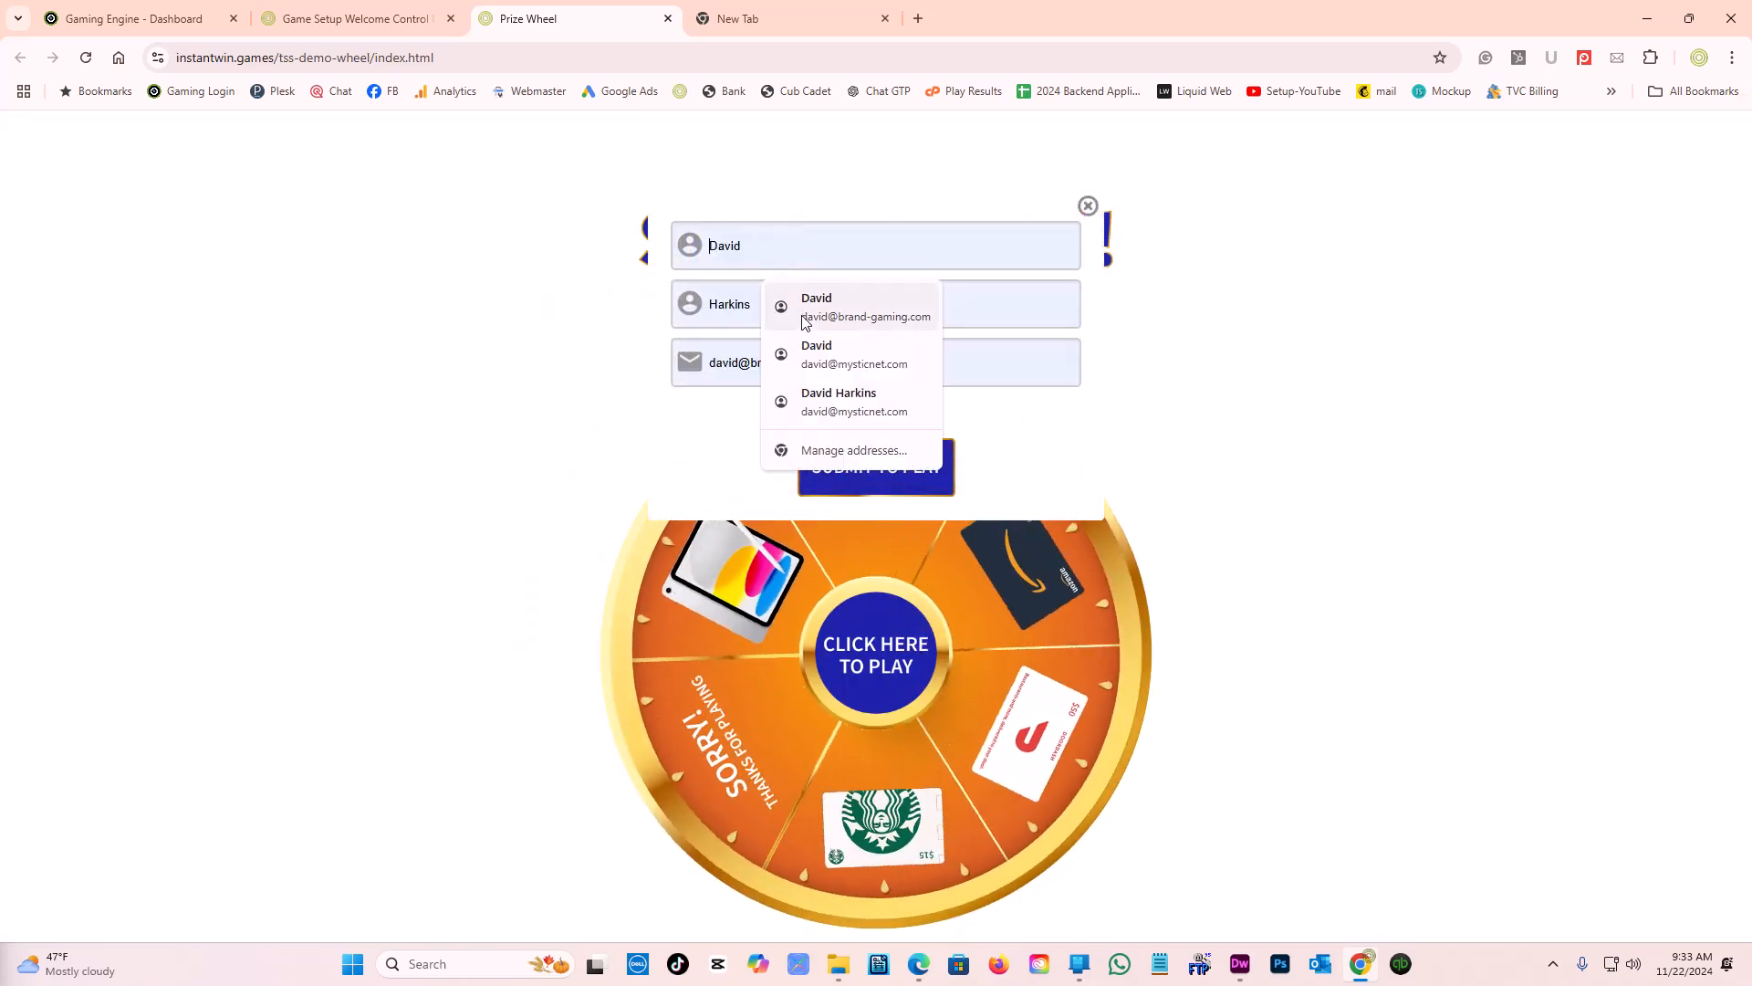
pyautogui.click(799, 305)
pyautogui.click(876, 465)
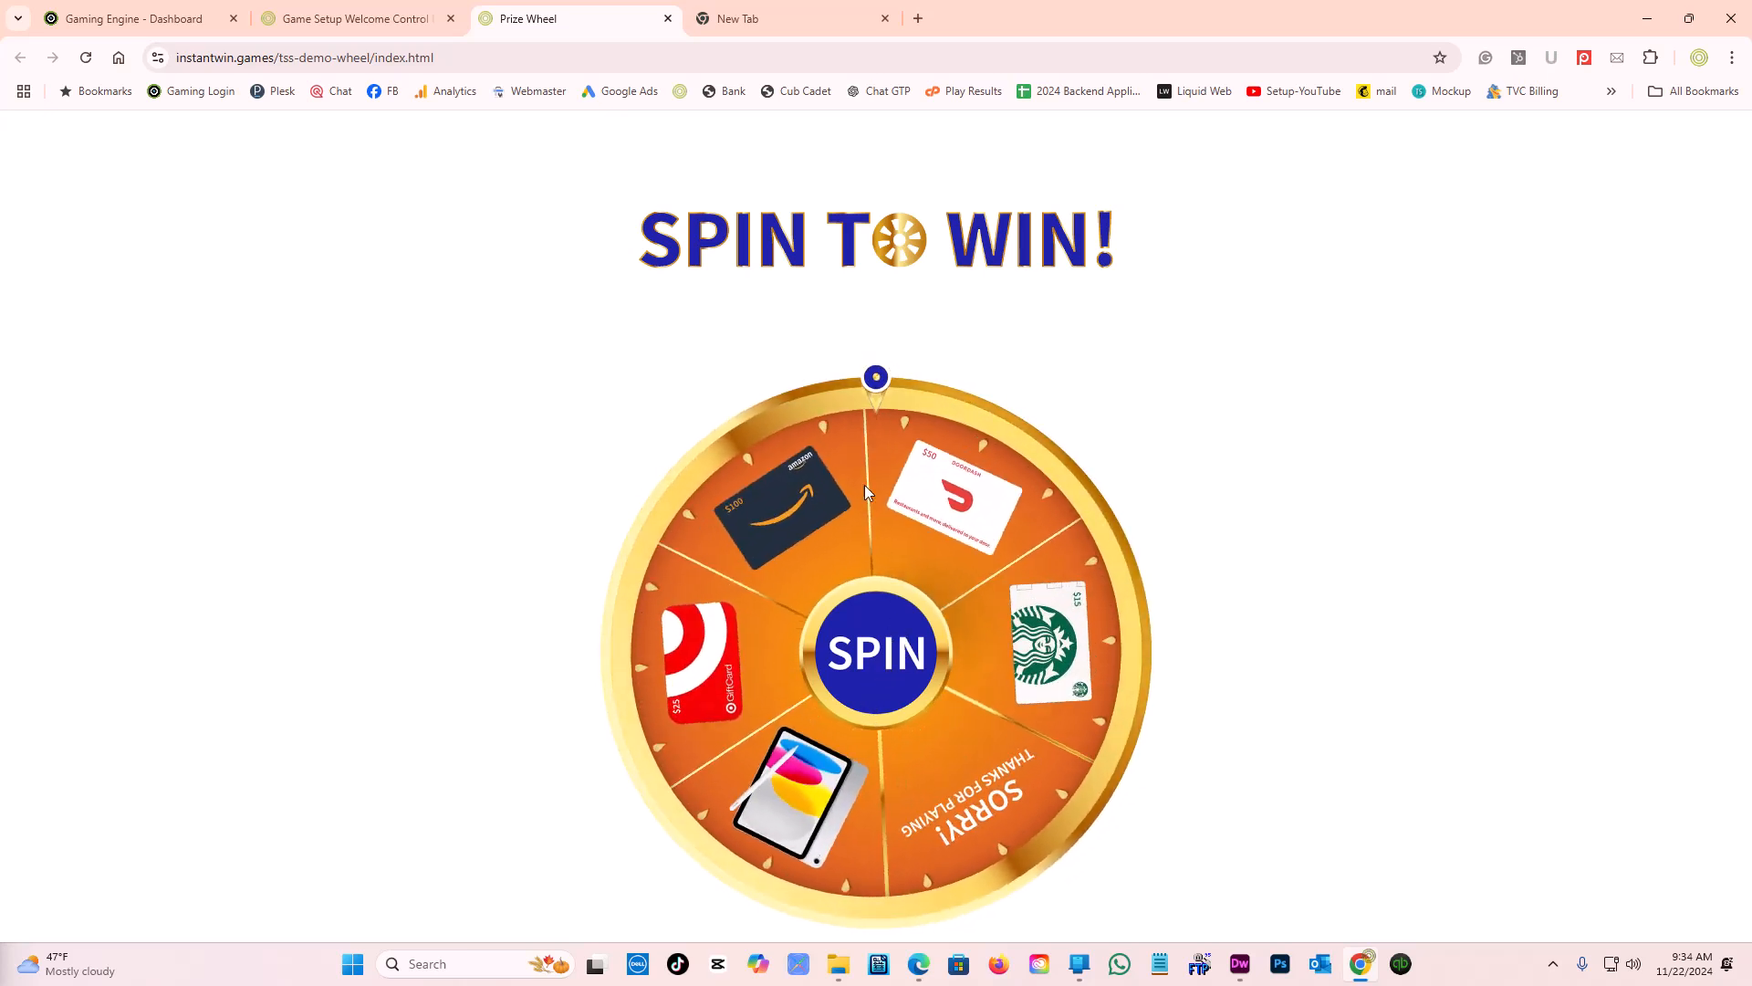
pyautogui.click(891, 659)
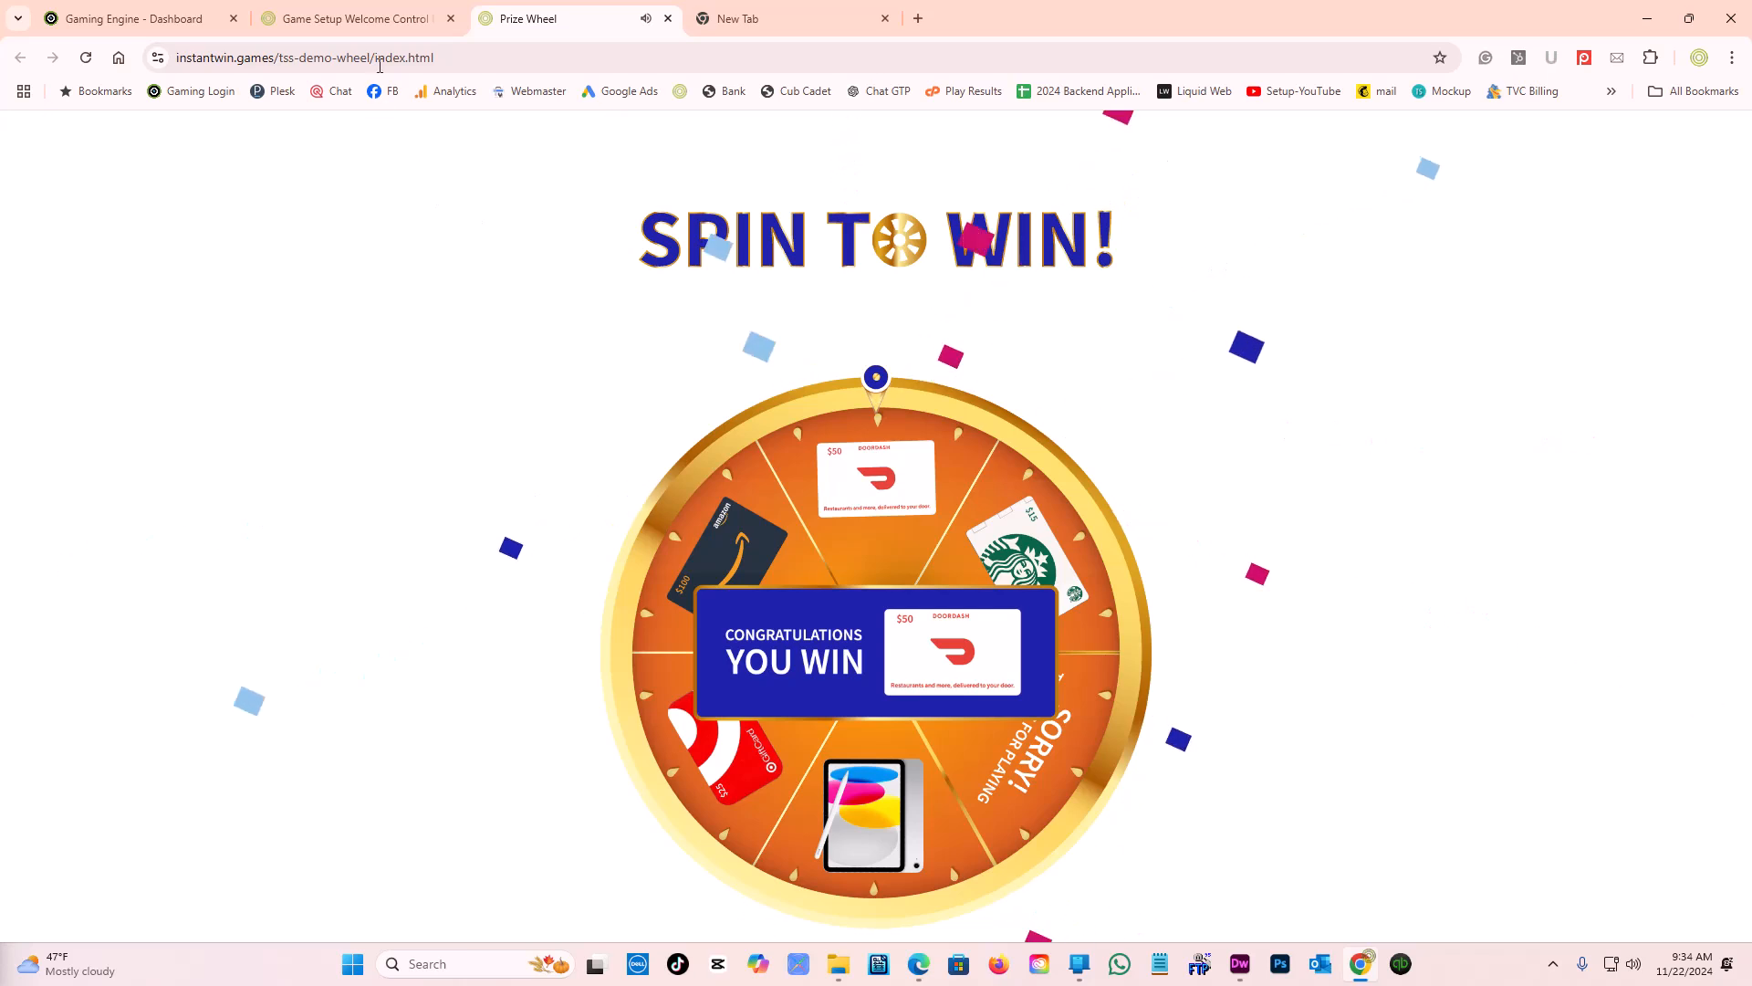
# - Return to the game setup page and open the image upload page of the Tall Kiosk all-device design
pyautogui.click(386, 18)
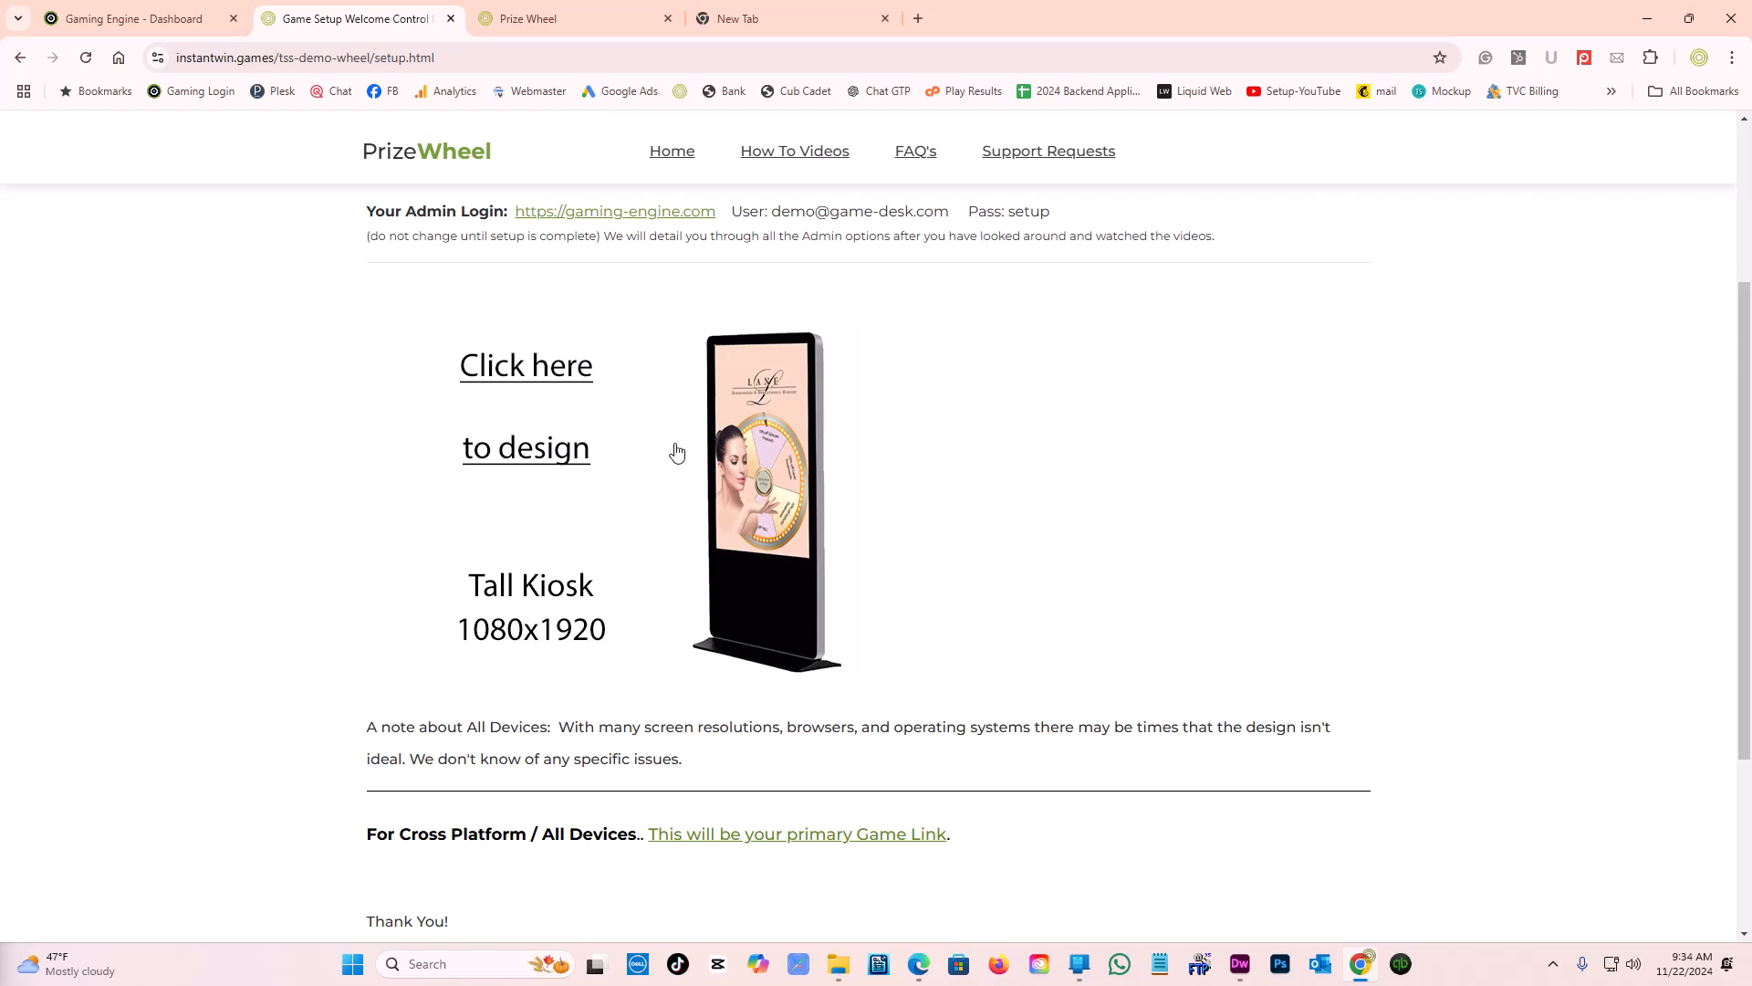
pyautogui.scroll(2, 820, 598)
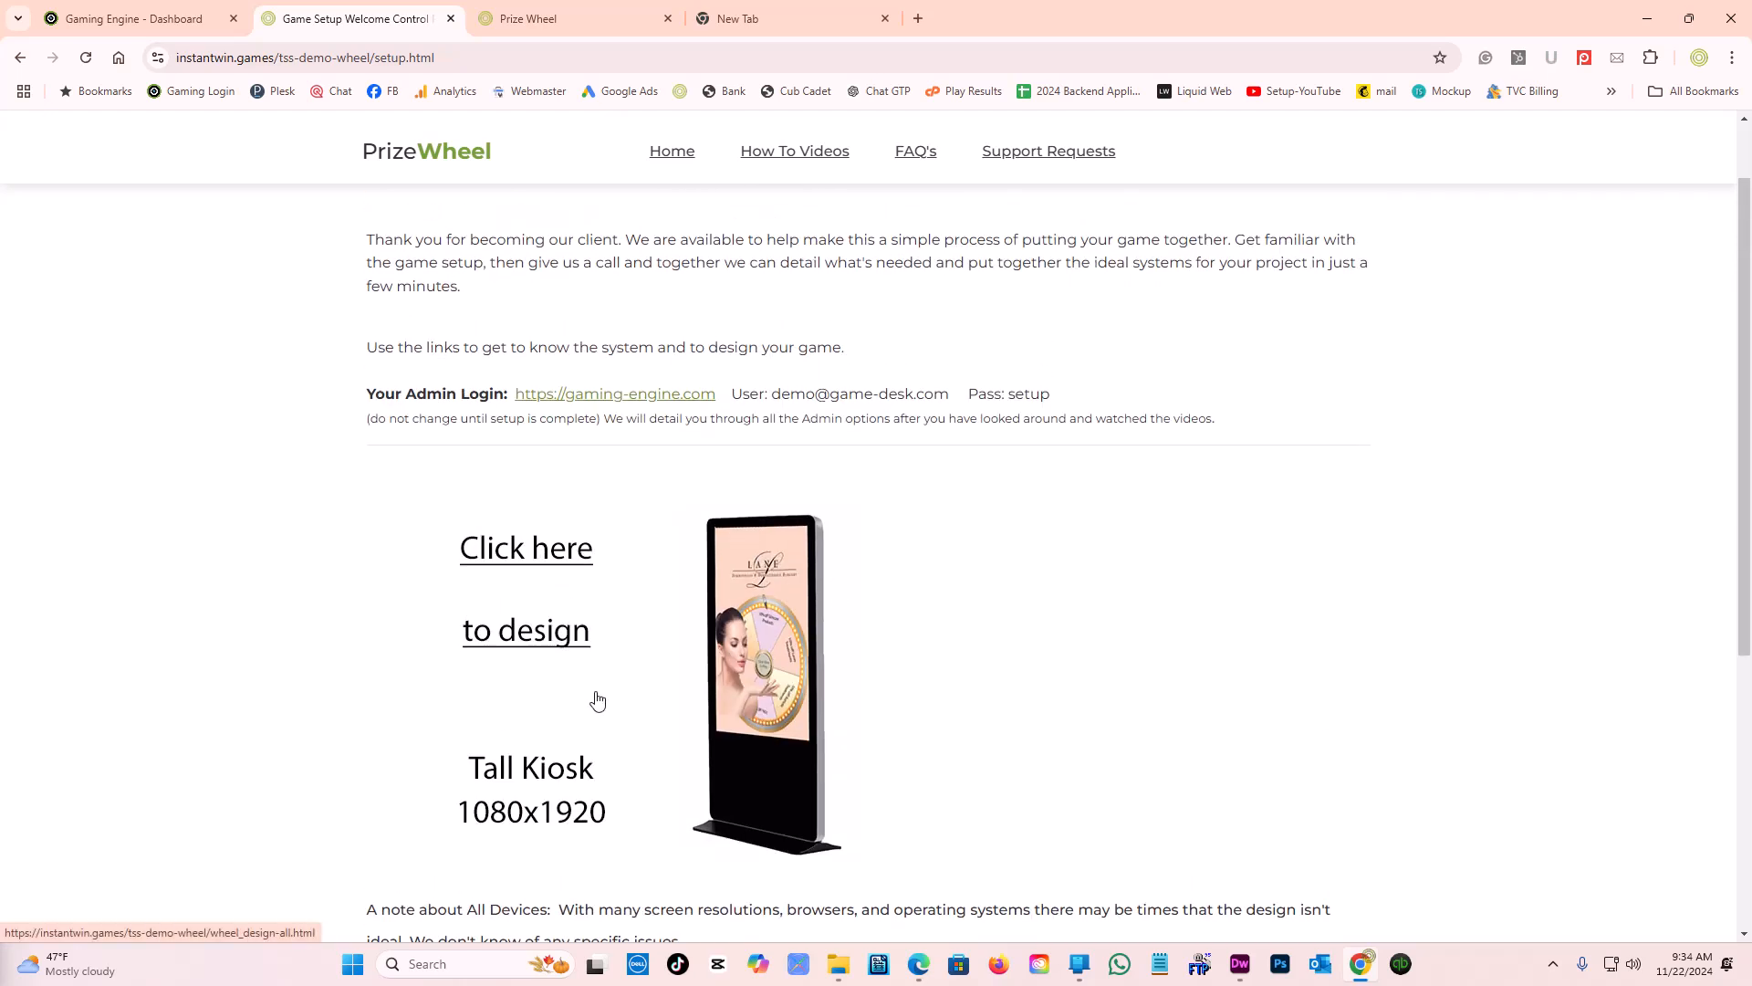
pyautogui.click(585, 622)
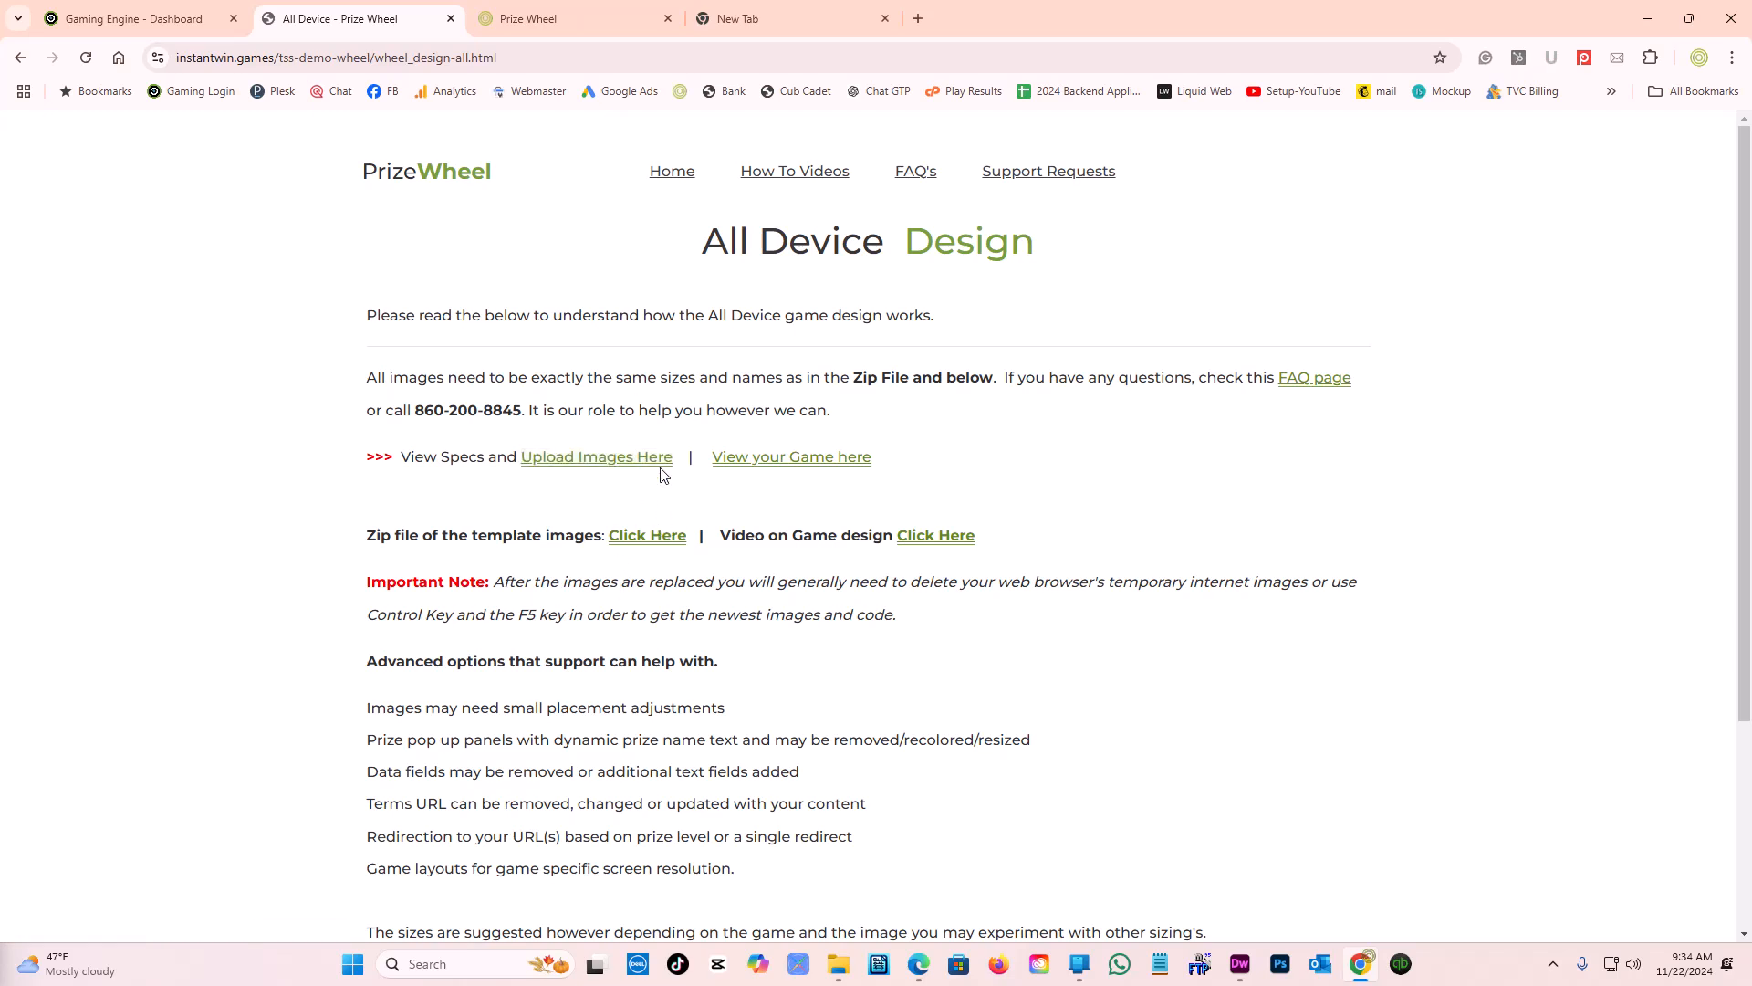
pyautogui.click(614, 456)
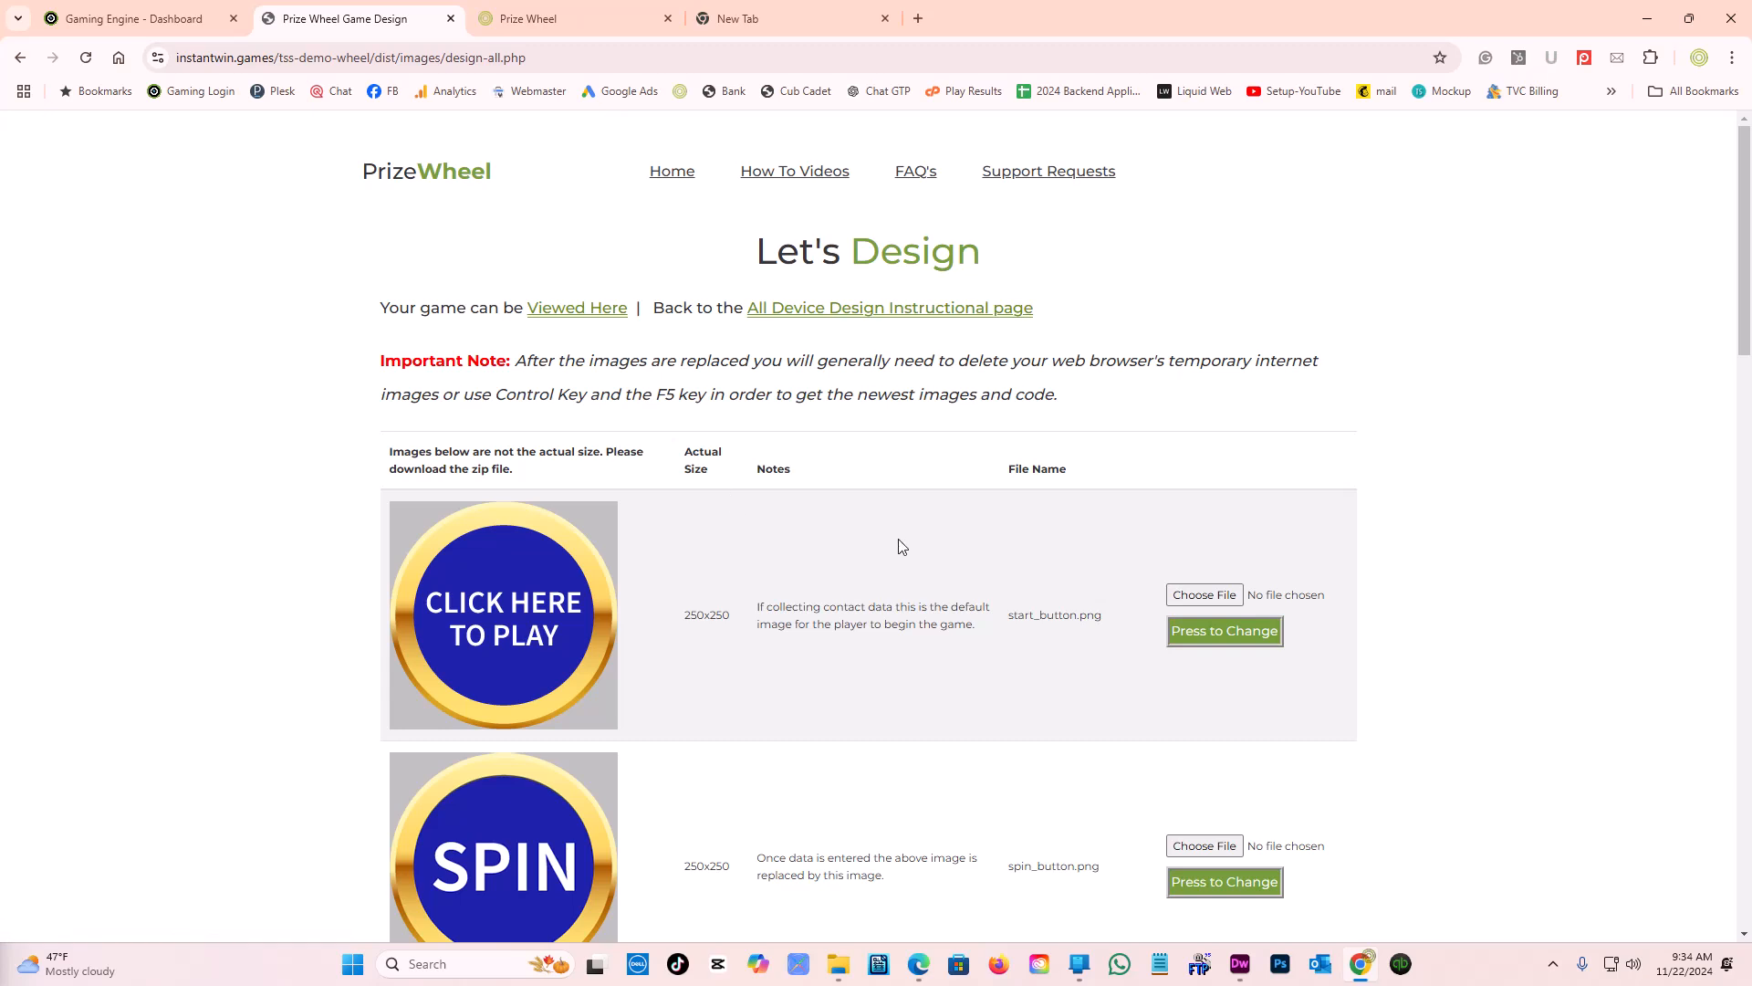
# - Examine the list of replaceable game images with their actual sizes, notes and file names, from the start button to the ticker
pyautogui.scroll(-2, 901, 546)
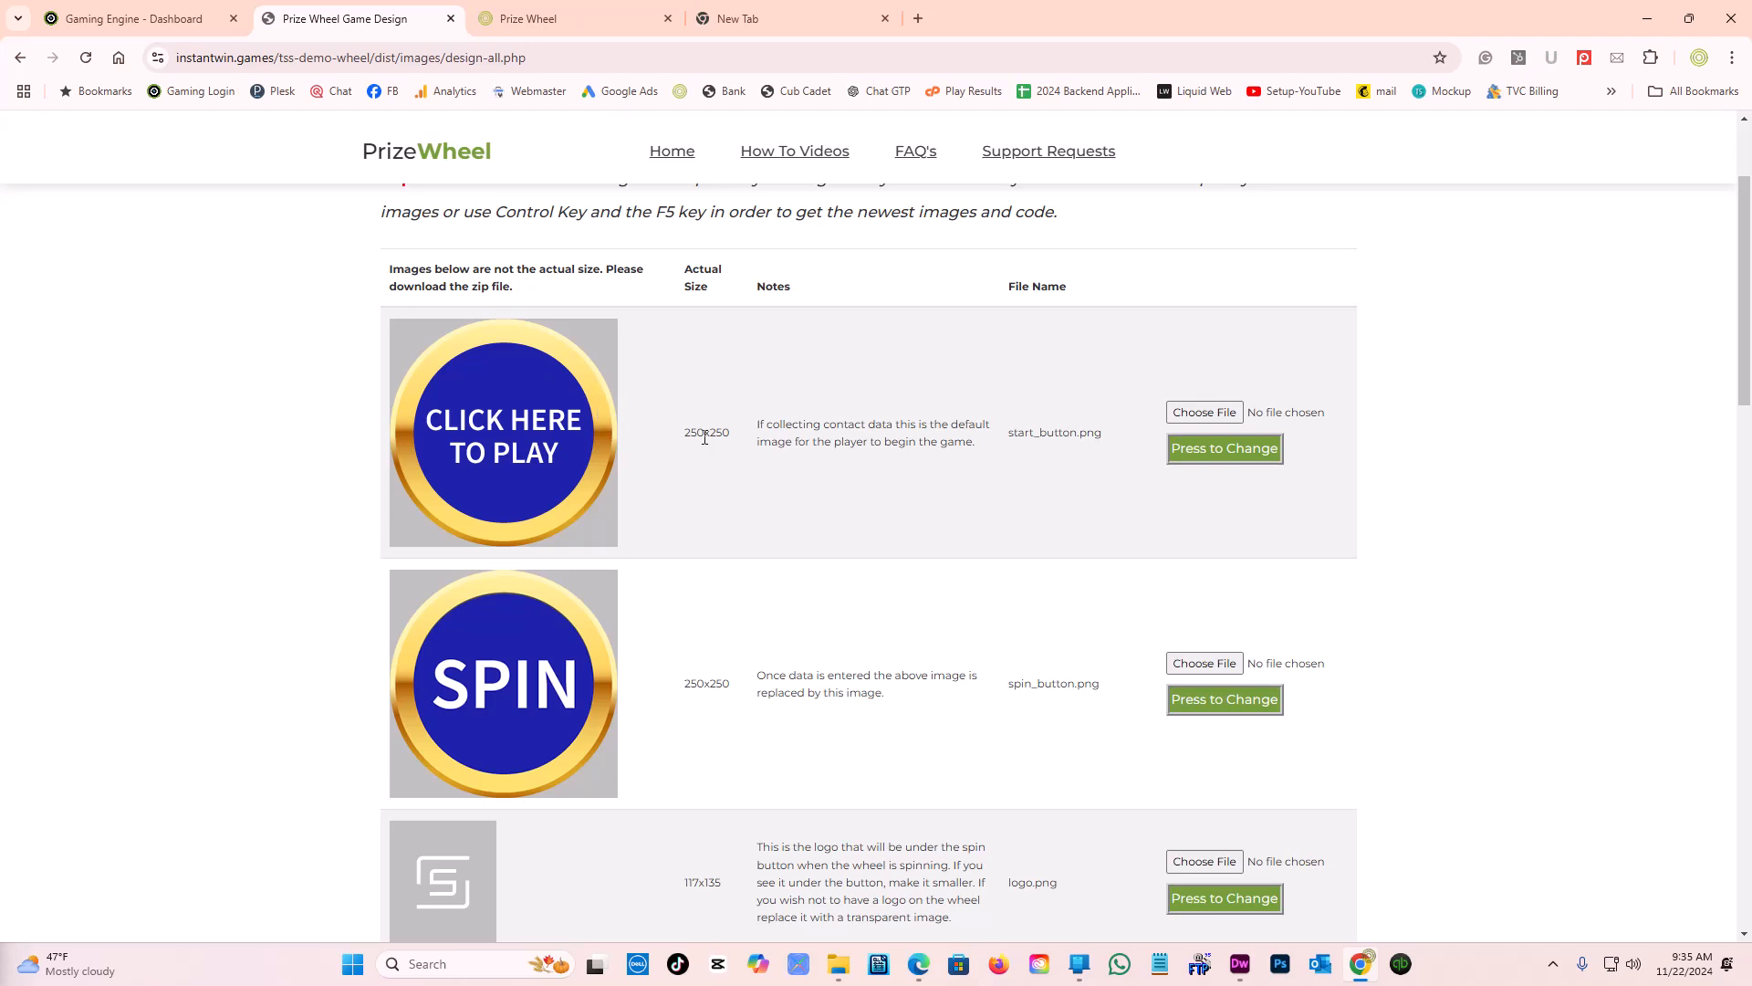
pyautogui.scroll(-3, 663, 540)
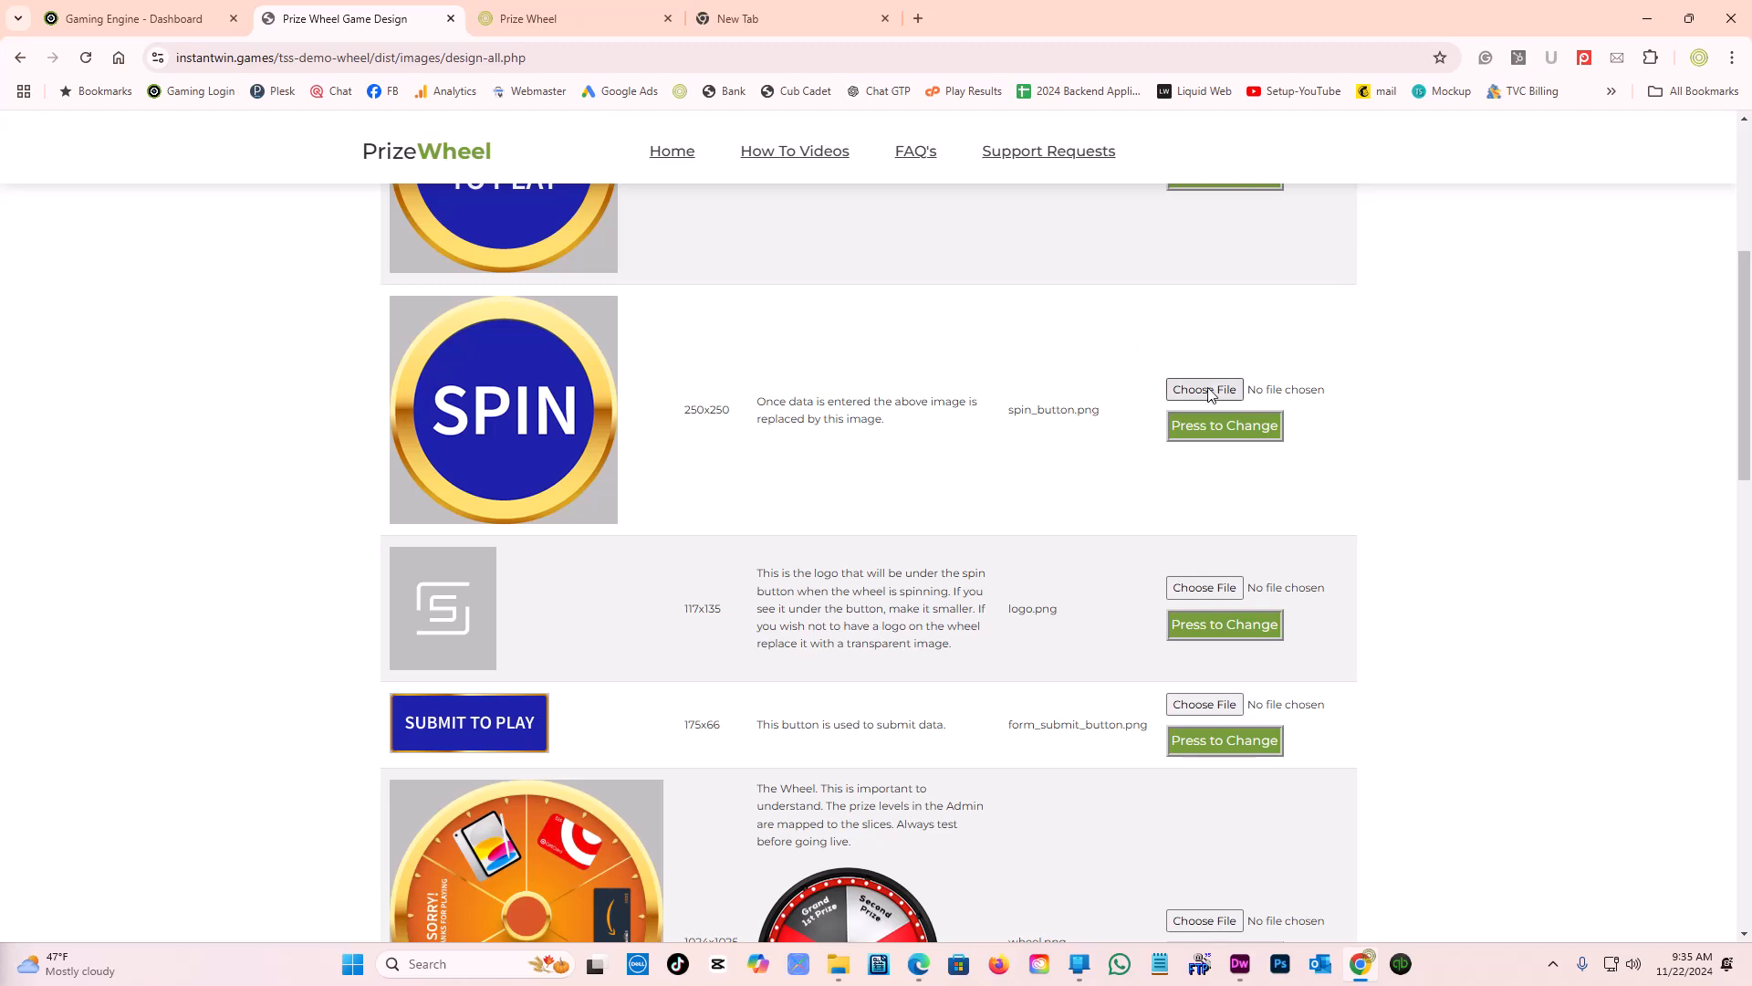
pyautogui.scroll(-5, 771, 593)
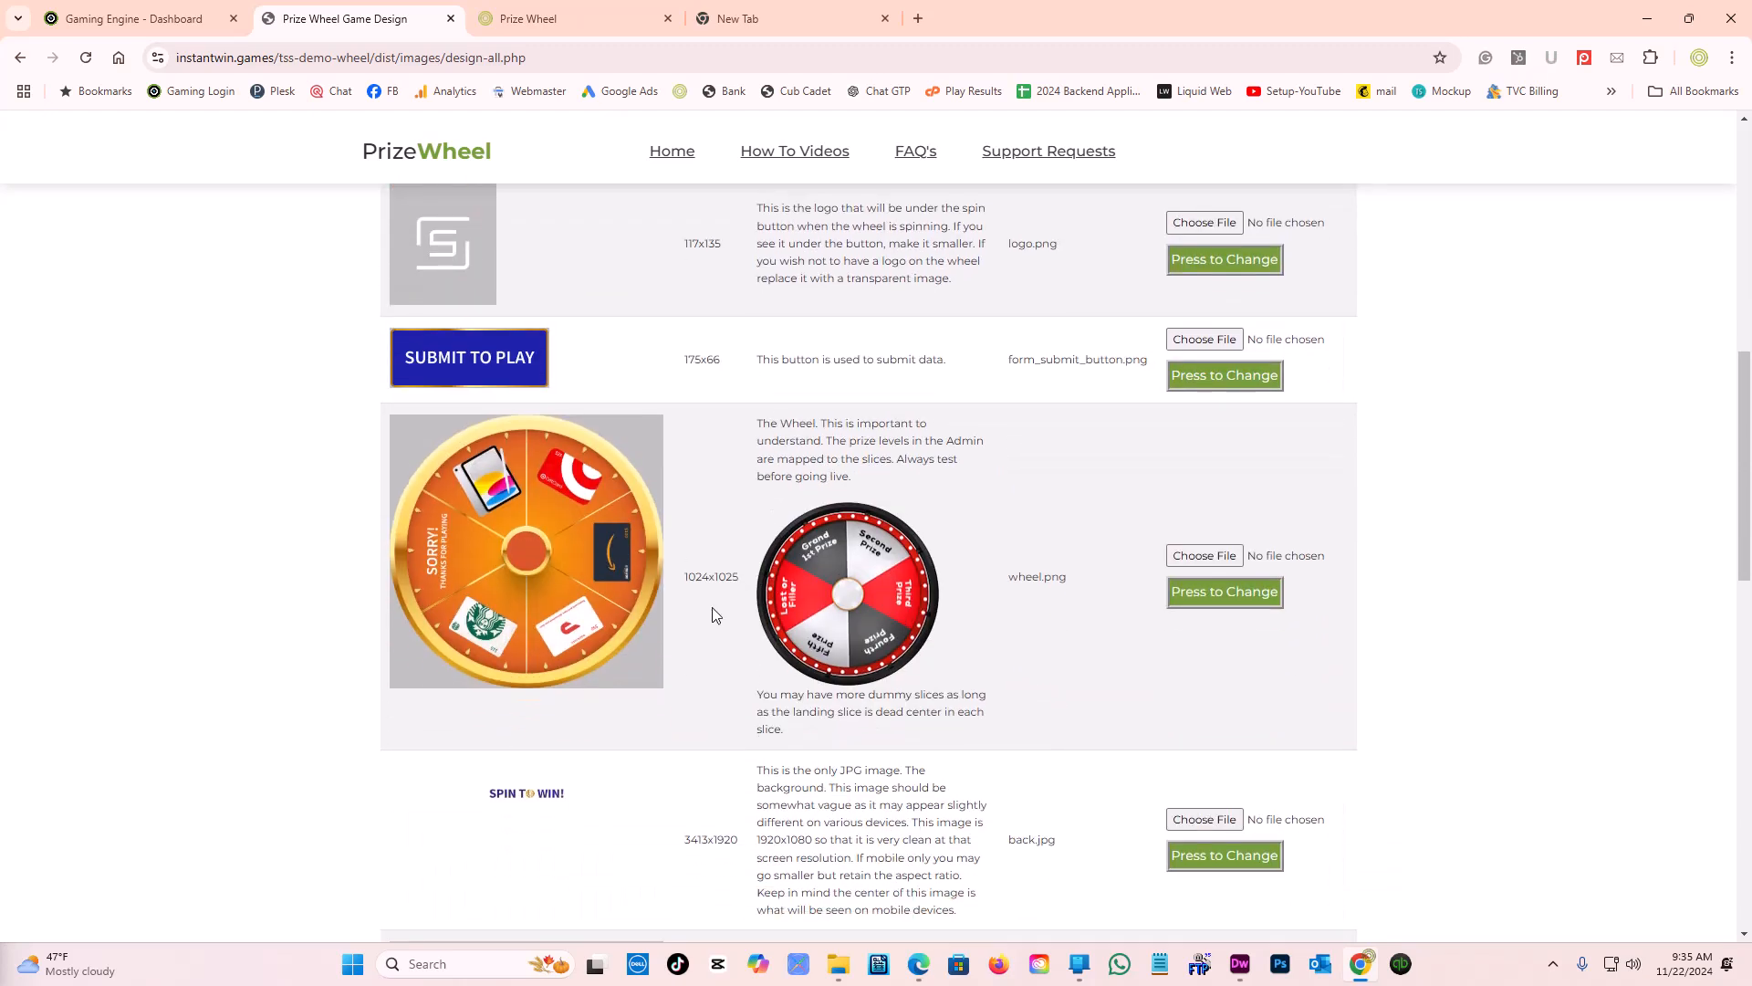
pyautogui.scroll(-1, 721, 632)
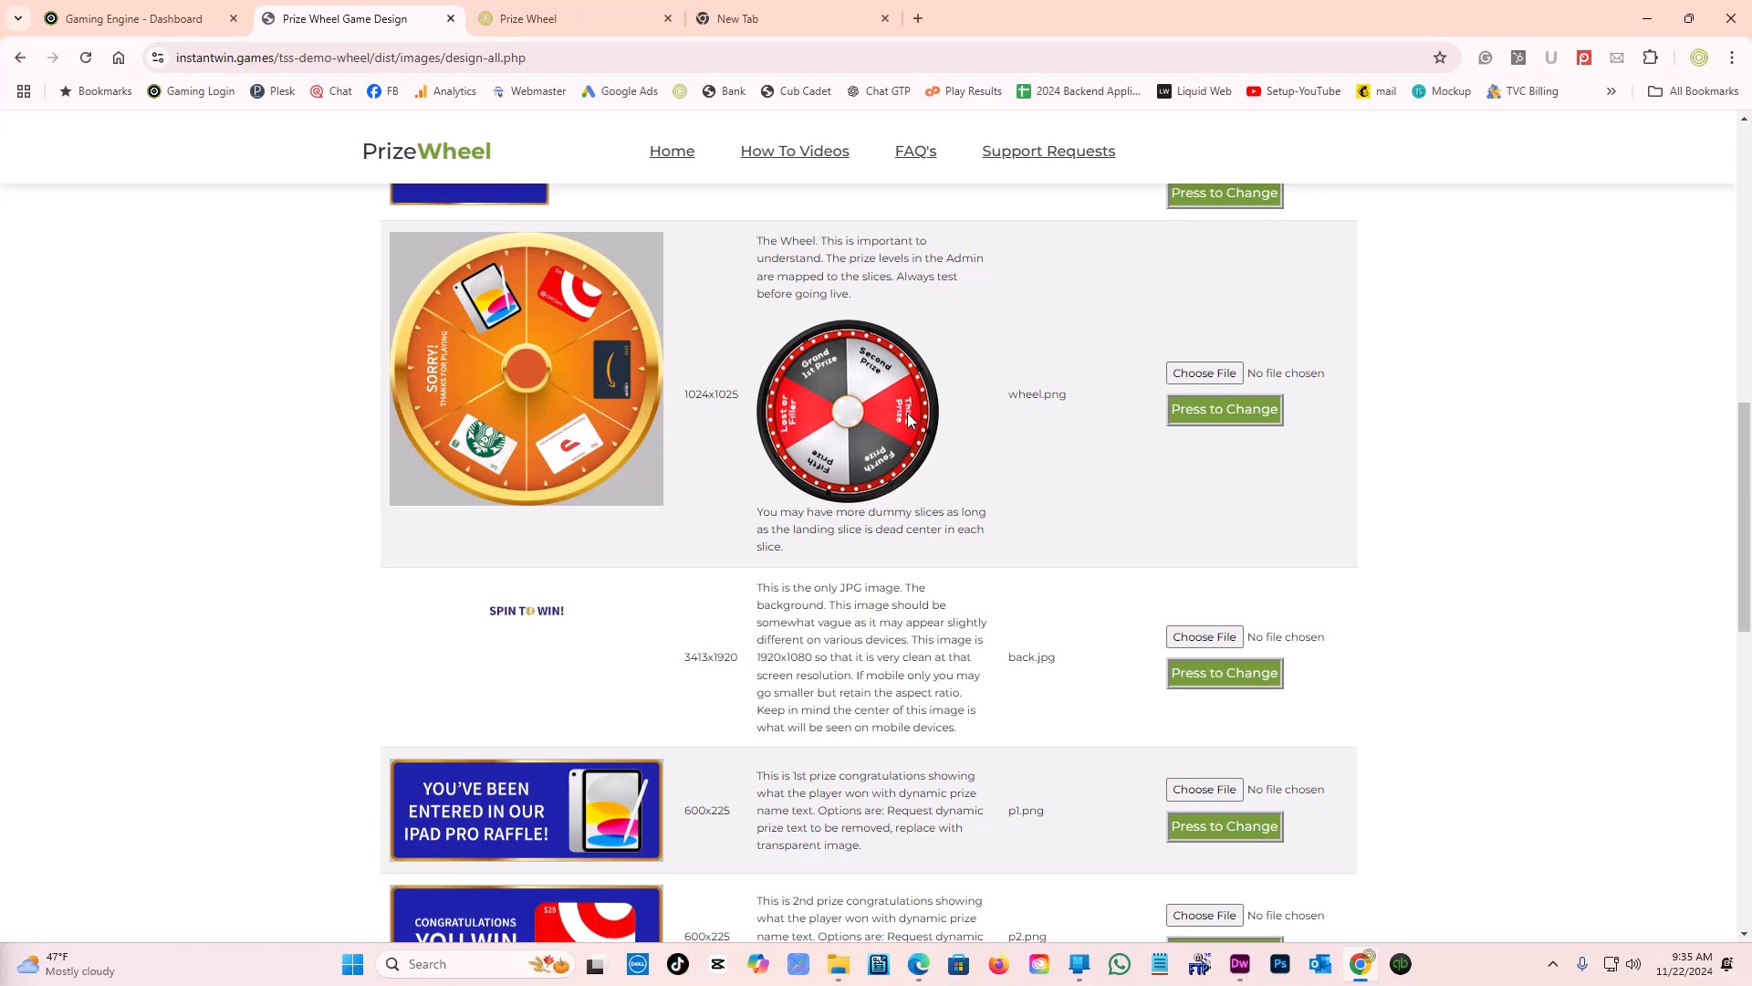
pyautogui.scroll(-3, 909, 419)
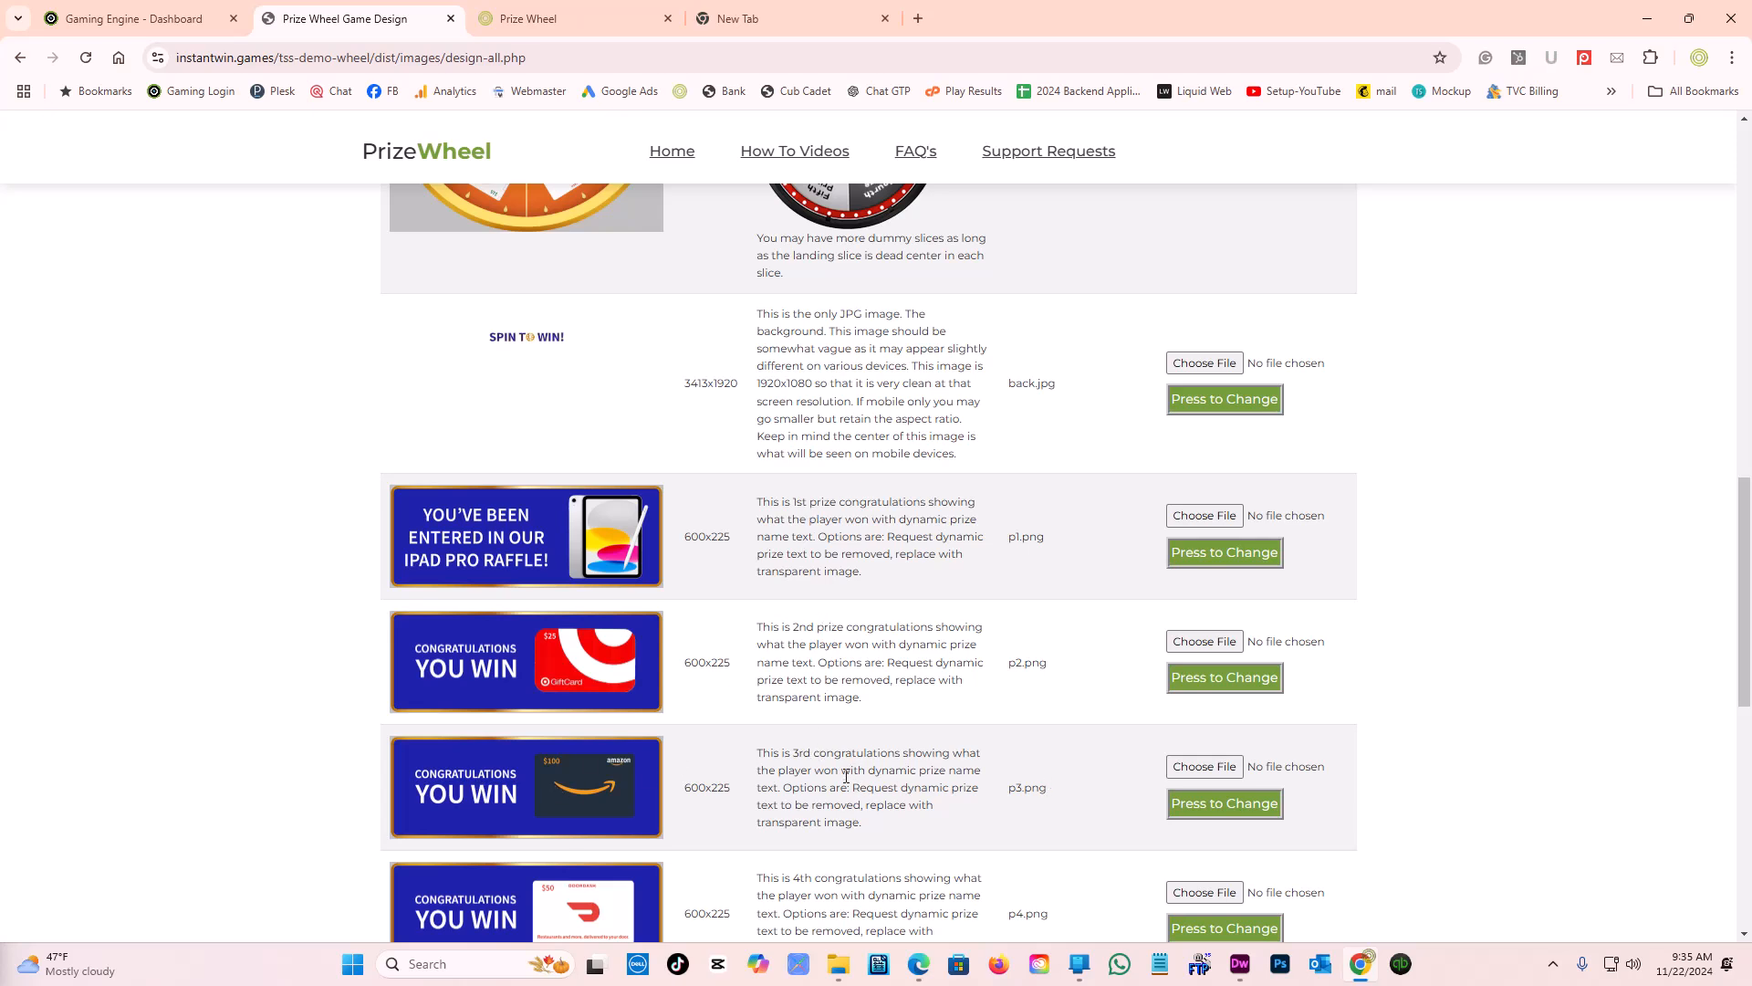
pyautogui.scroll(-9, 844, 777)
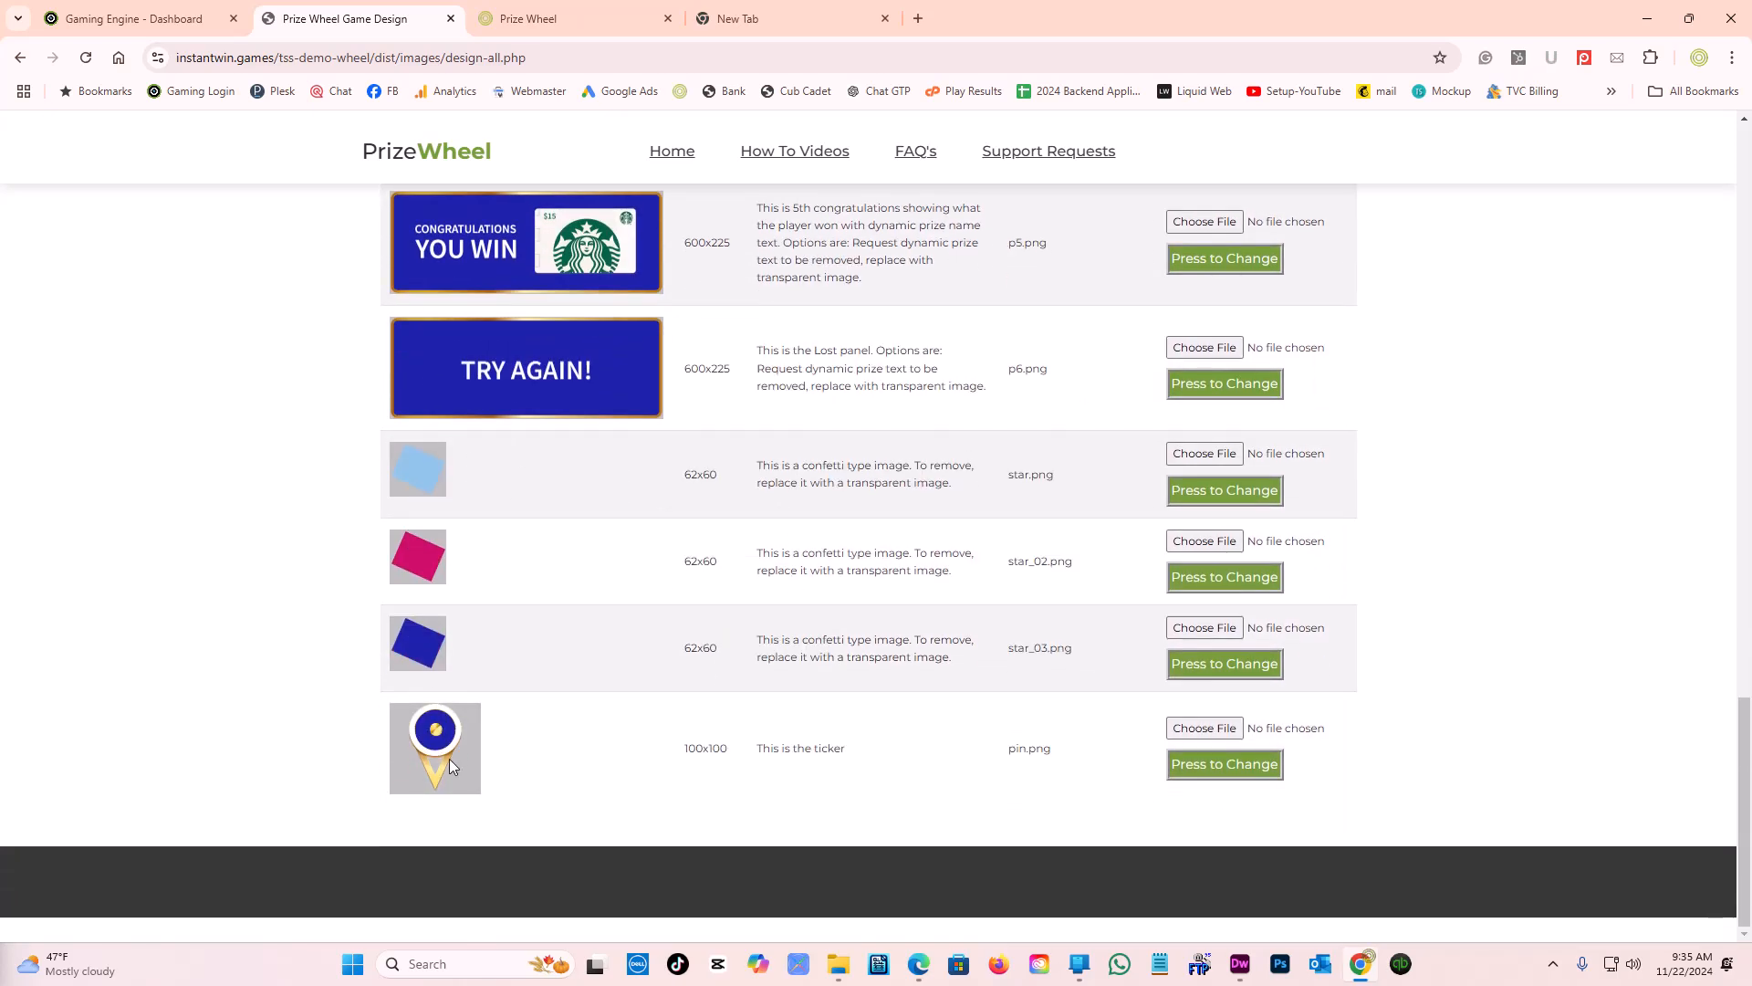
pyautogui.scroll(6, 1011, 654)
pyautogui.scroll(12, 1004, 654)
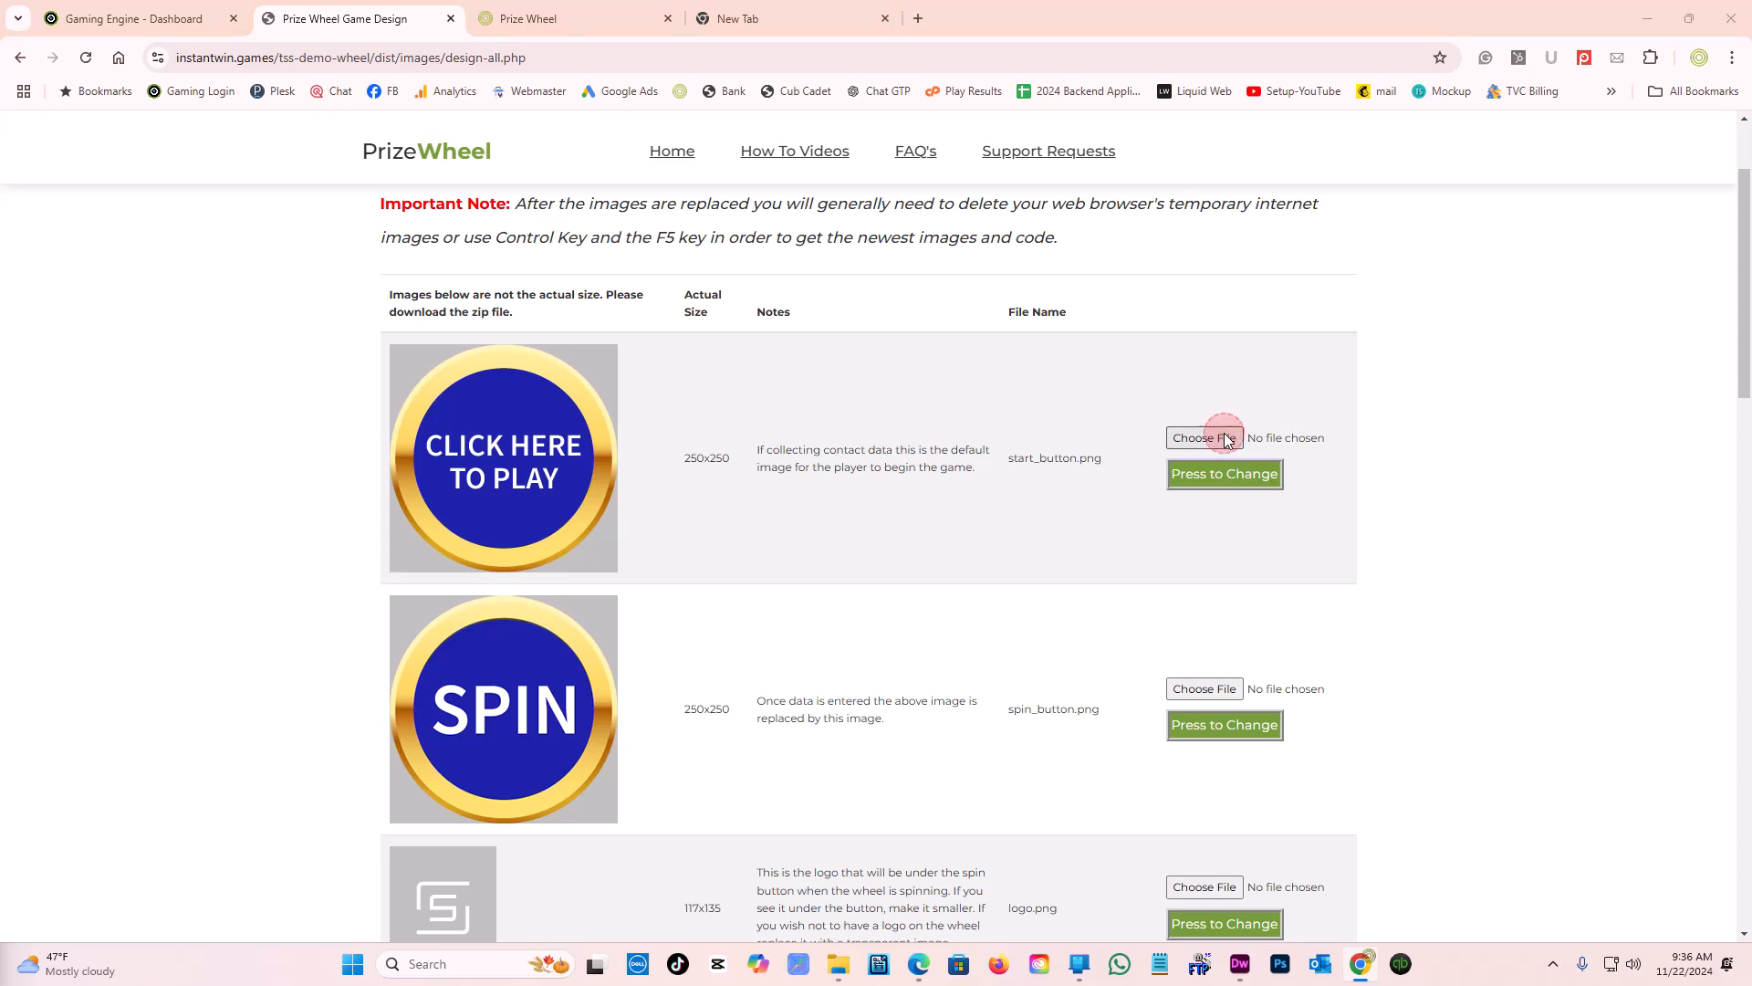
# - Replace the start button image with start_button.png from the images folder and highlight the refresh shortcut in the Important Note
pyautogui.click(1223, 436)
pyautogui.click(963, 291)
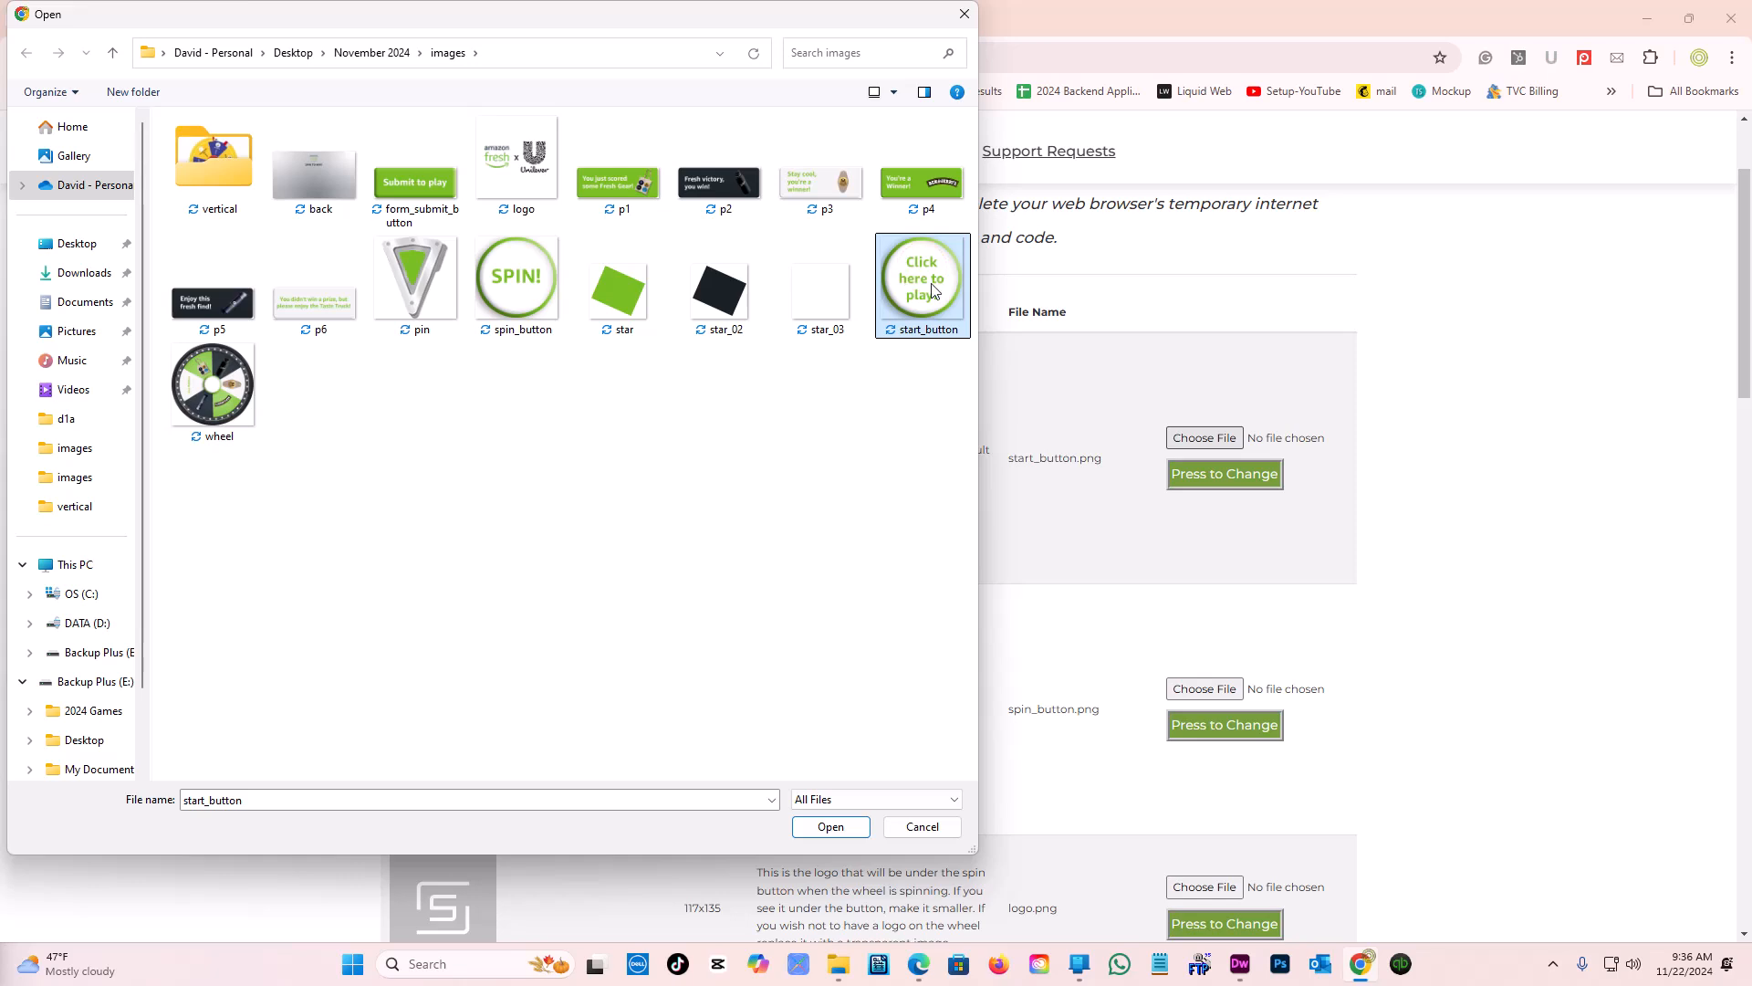
pyautogui.click(931, 289)
pyautogui.click(1236, 474)
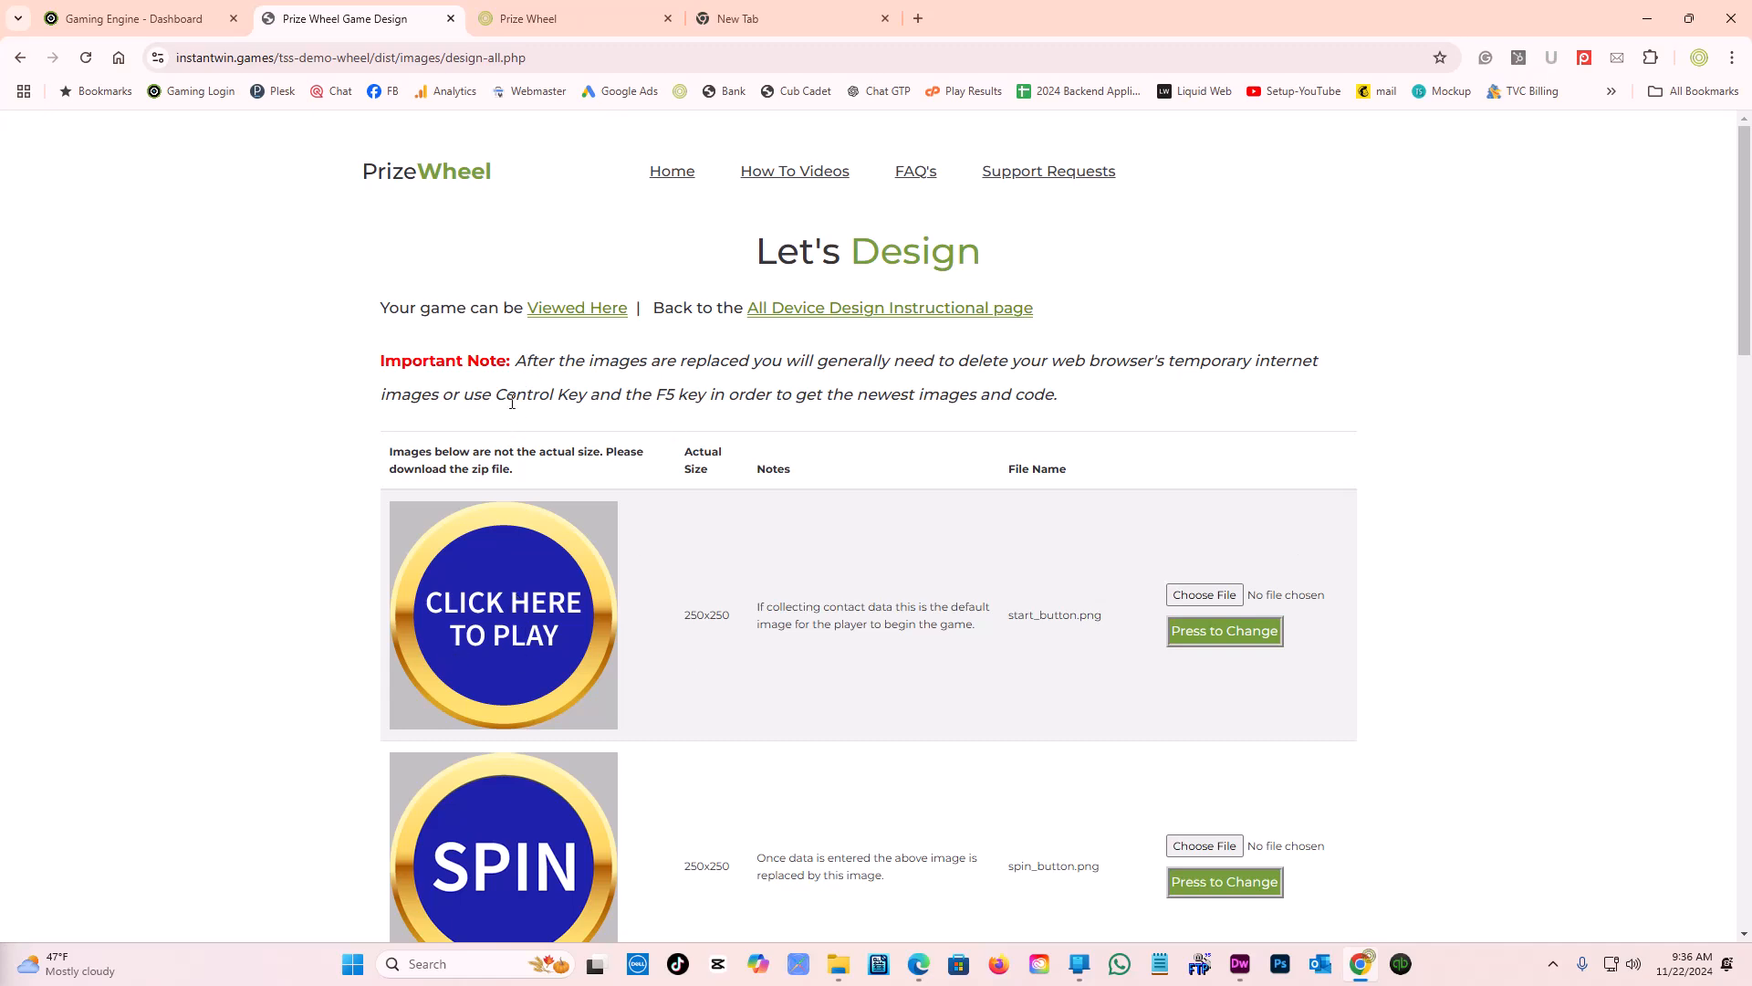
pyautogui.moveTo(502, 396); pyautogui.dragTo(711, 394)
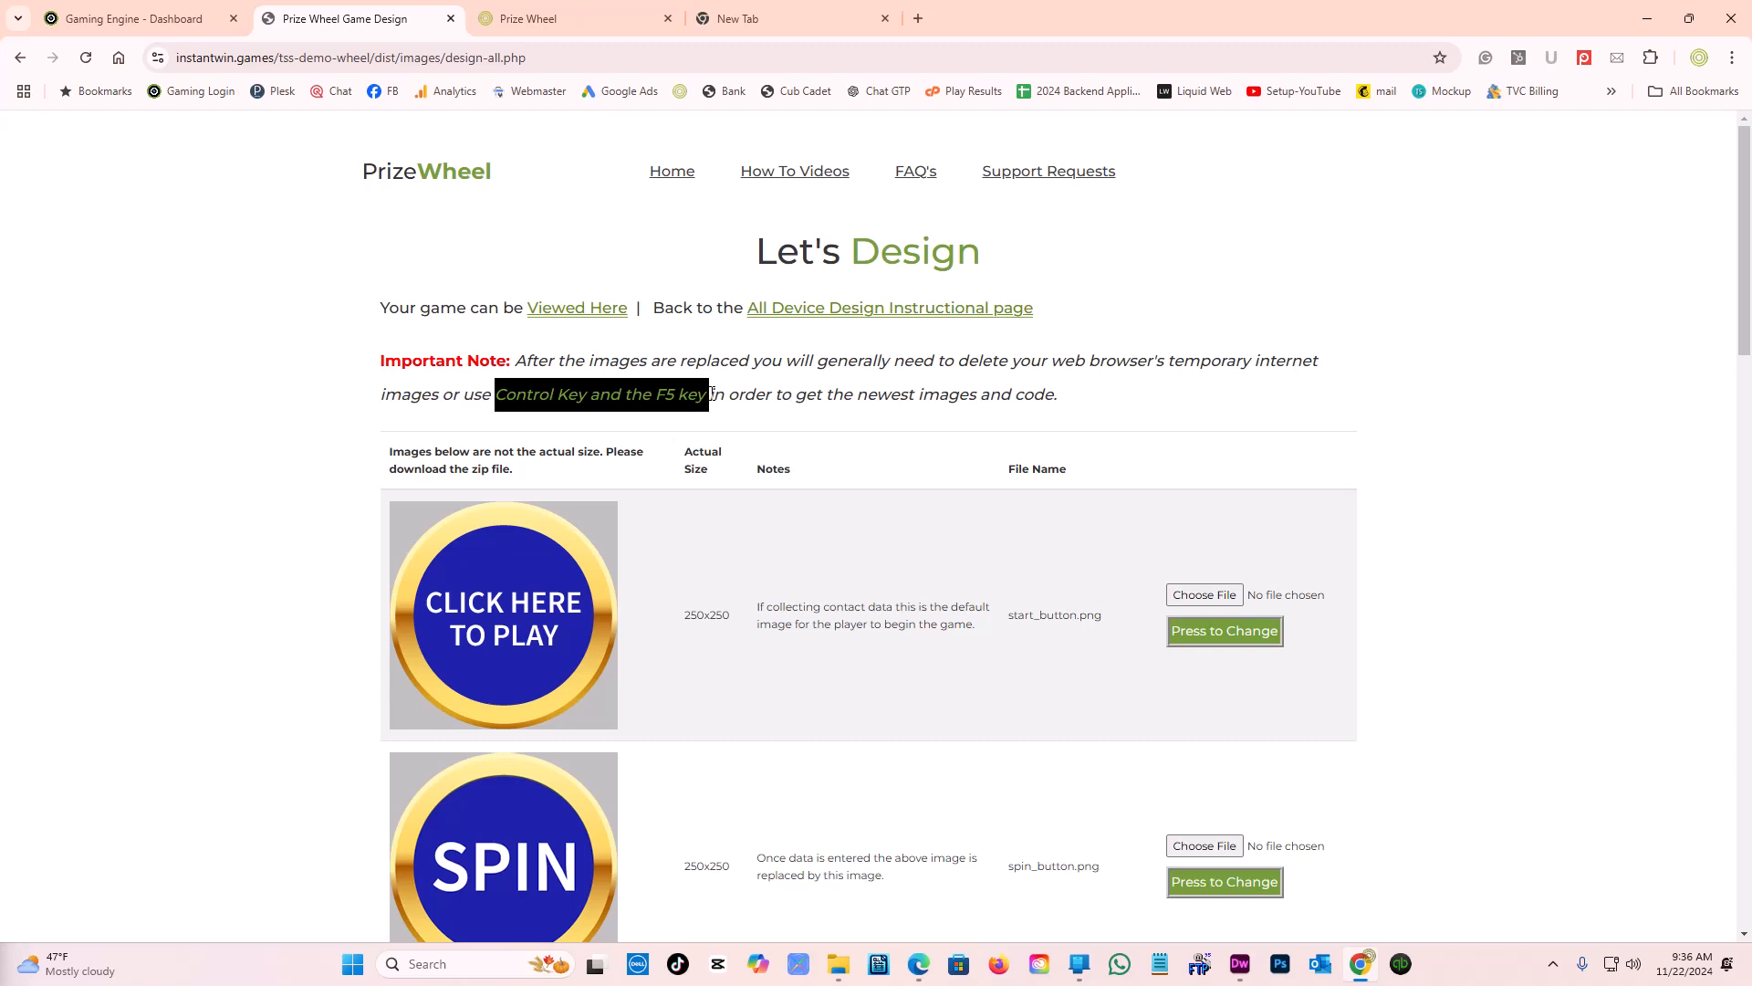
pyautogui.click(817, 402)
# - Replace the logo under the spin button with logo.png from the images folder
pyautogui.scroll(-5, 885, 584)
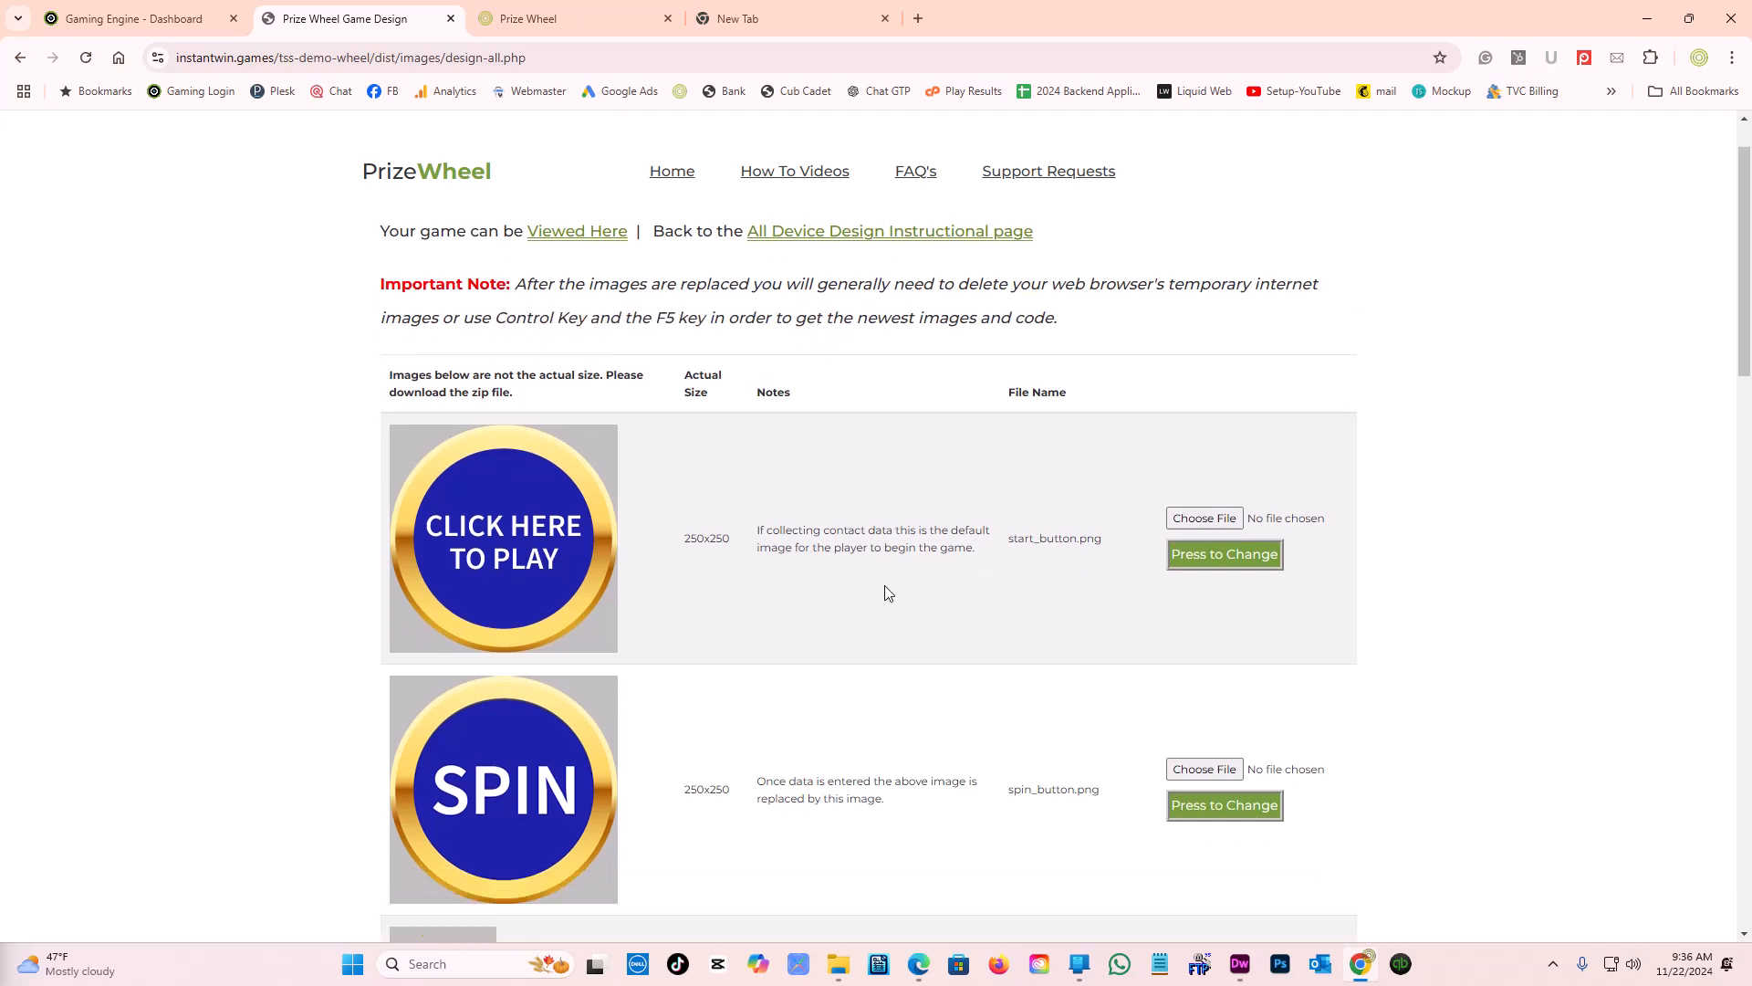
pyautogui.scroll(-3, 878, 569)
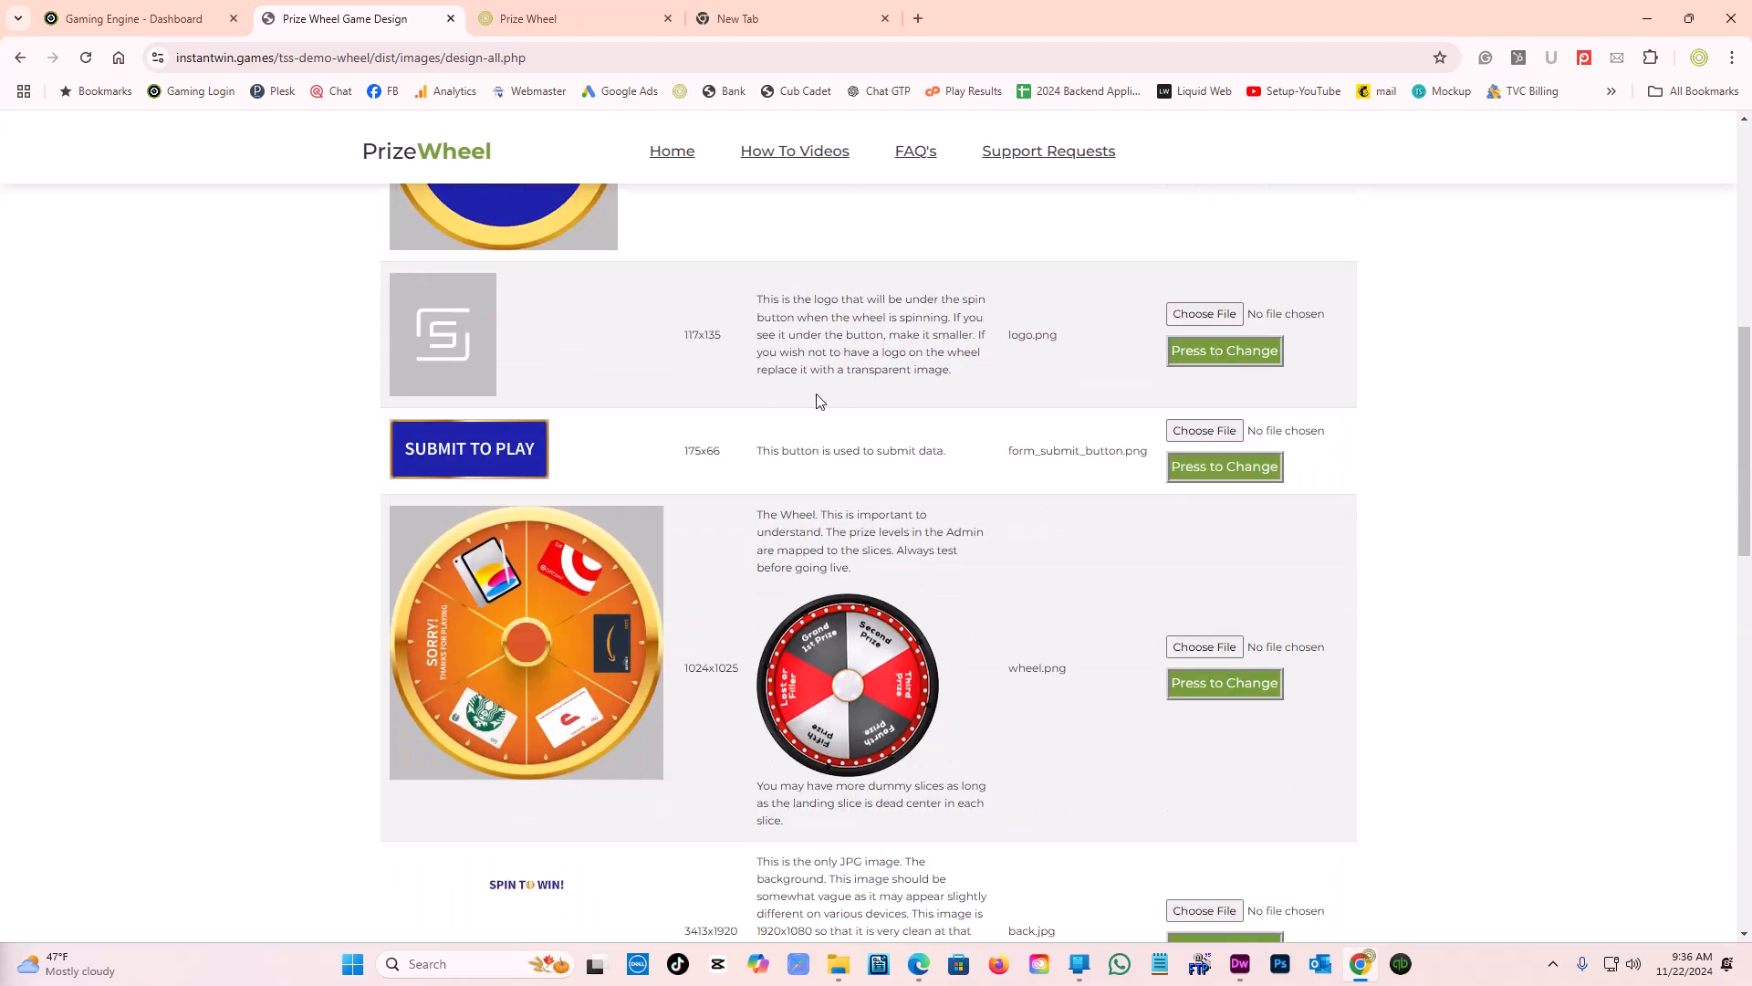
pyautogui.click(1212, 316)
pyautogui.doubleClick(517, 179)
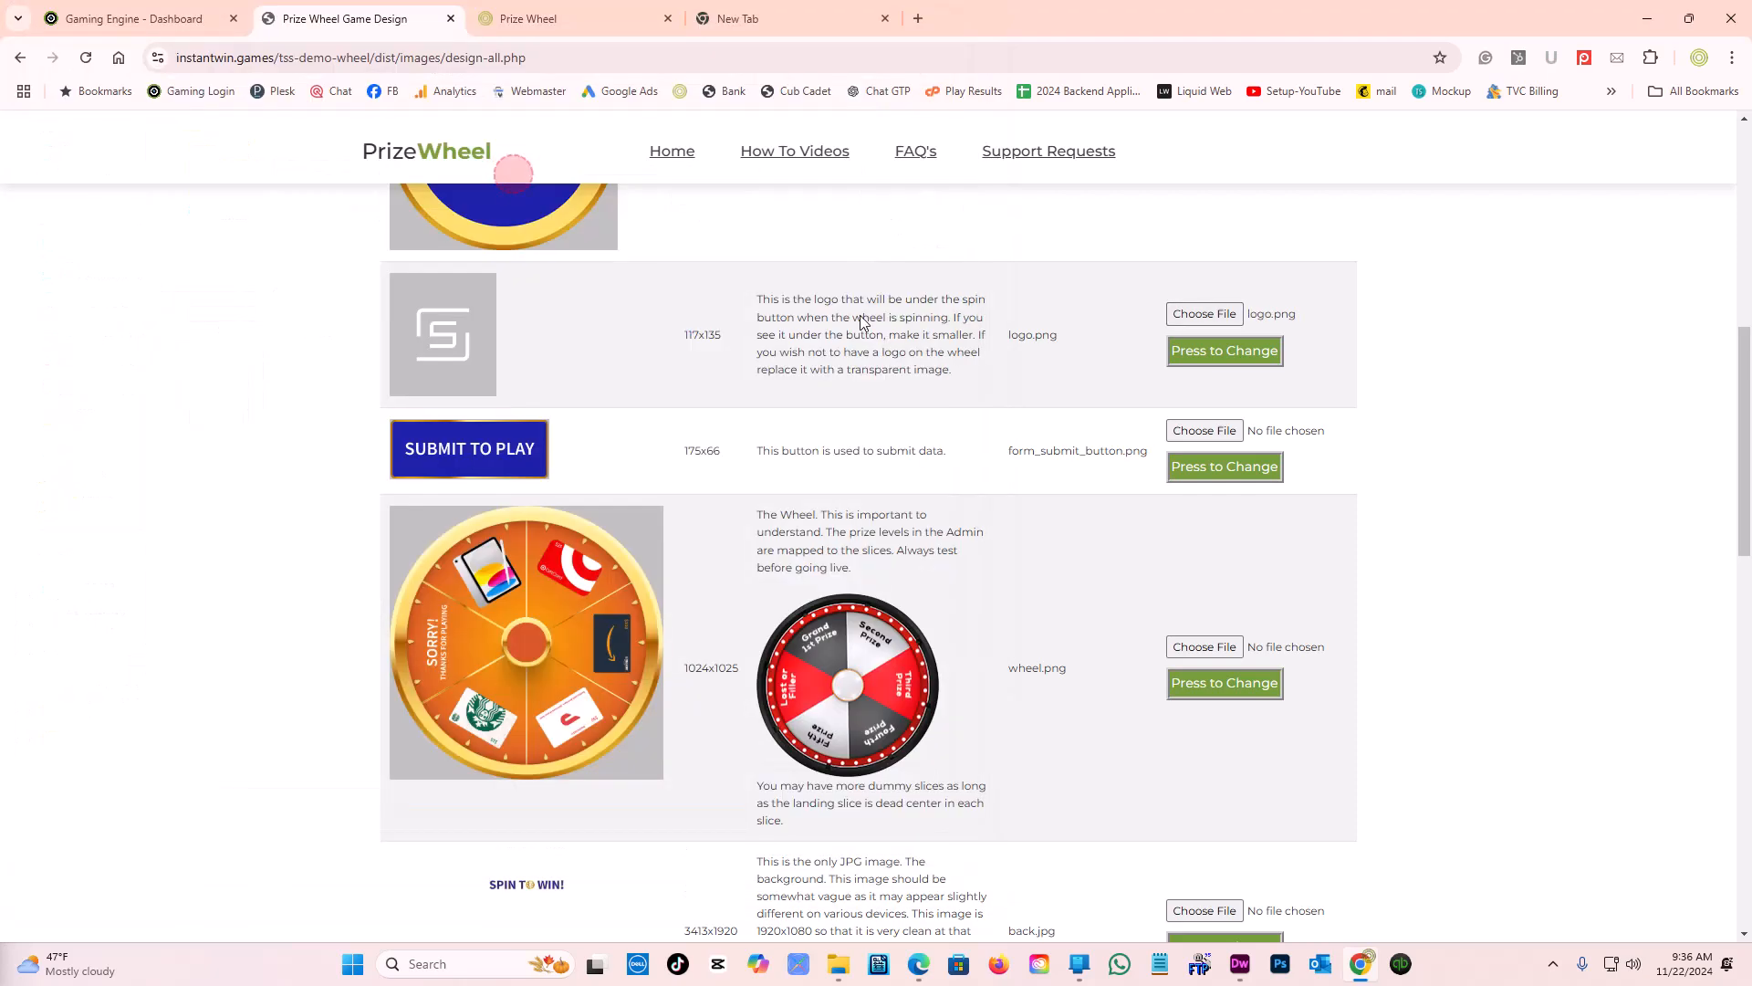
pyautogui.click(1227, 352)
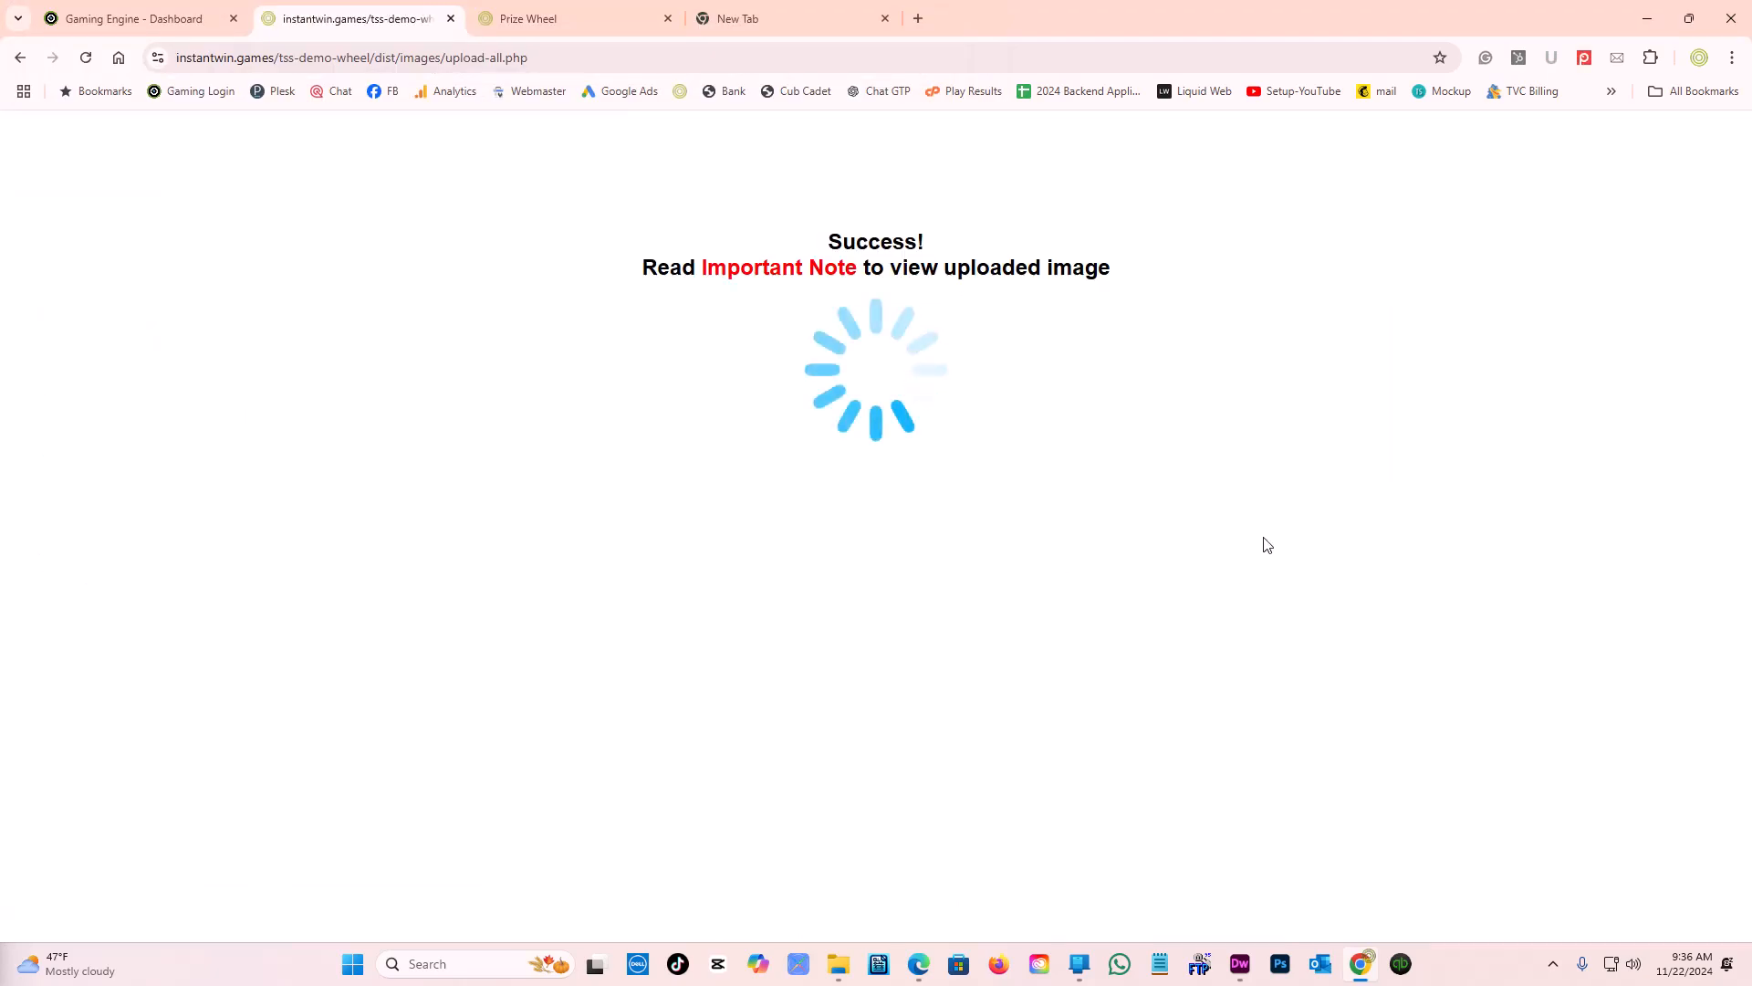
# - Replace the prize wheel image with wheel.png from the images folder
pyautogui.scroll(-9, 1261, 540)
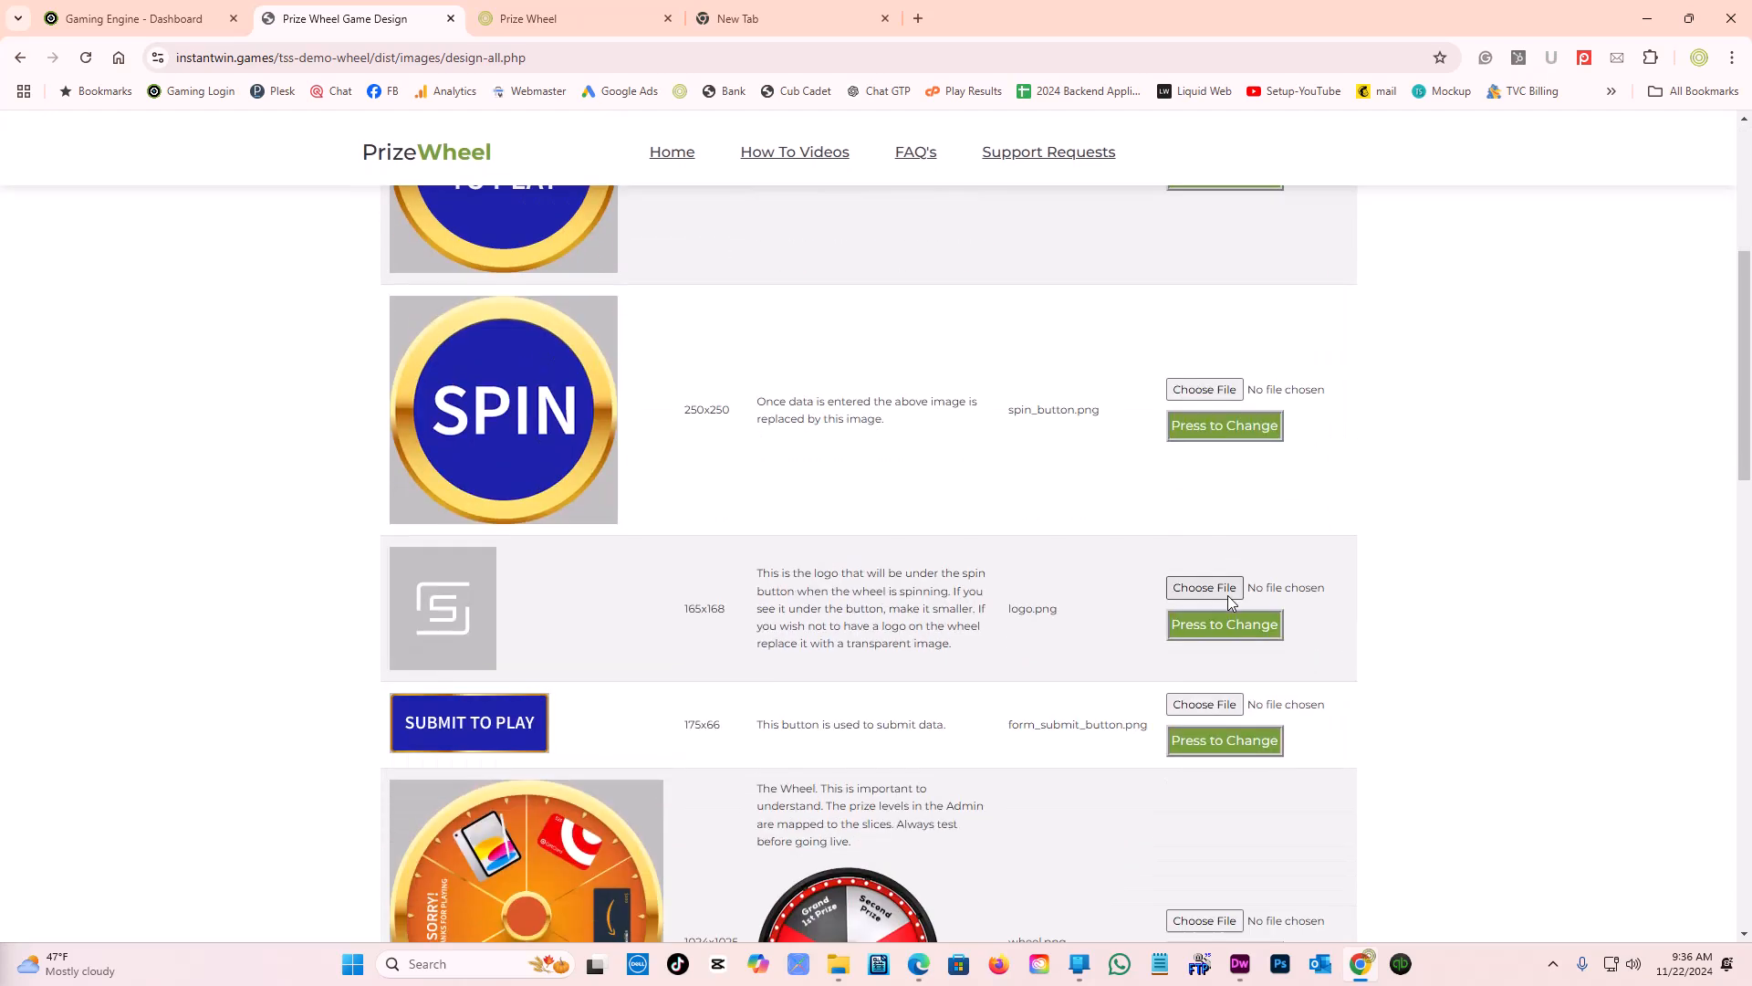
pyautogui.click(1198, 556)
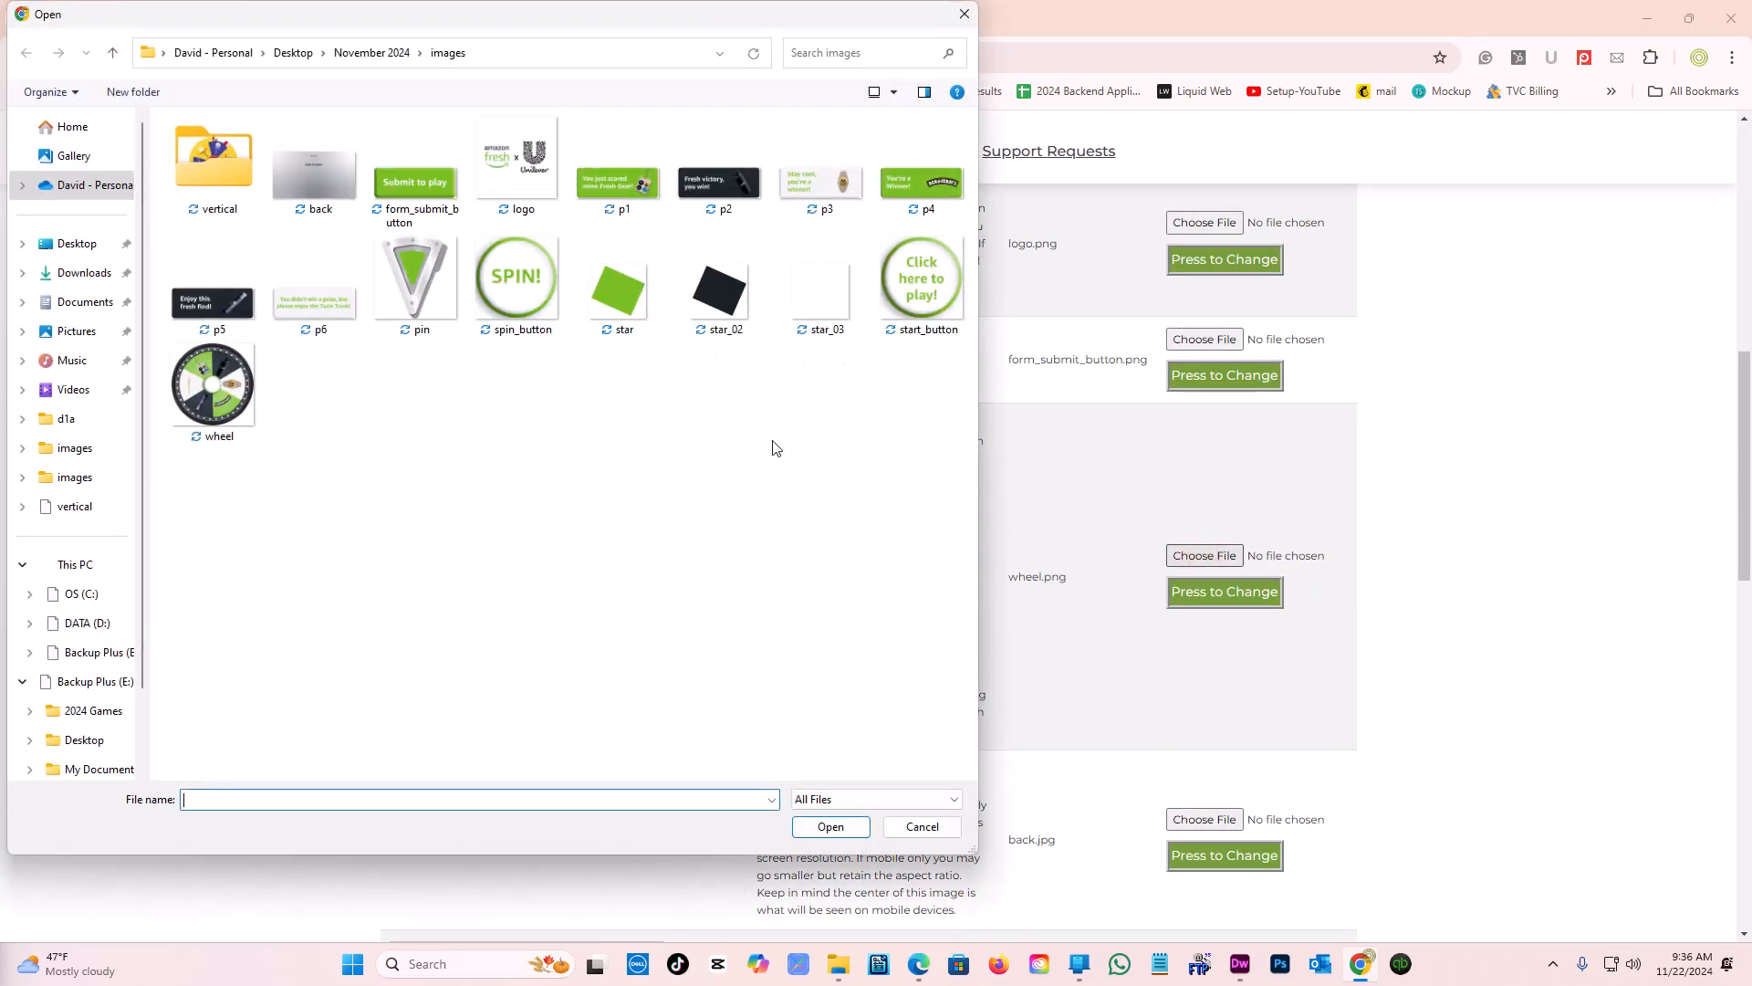
pyautogui.doubleClick(213, 385)
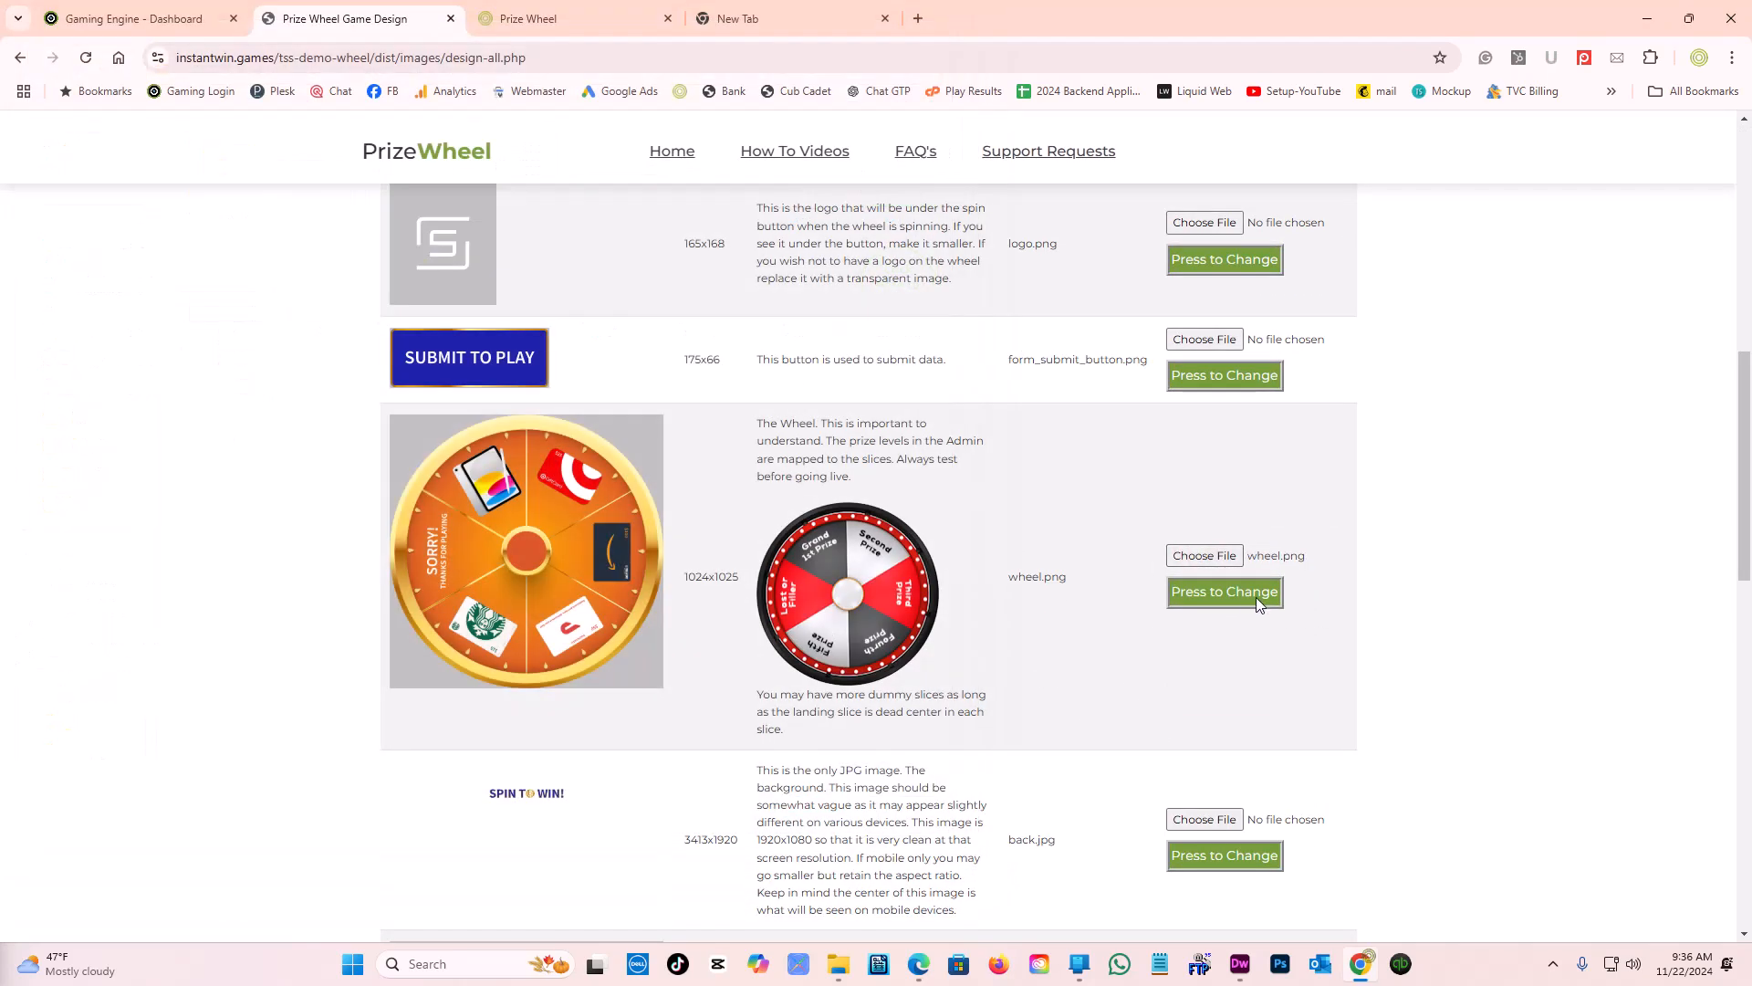
pyautogui.click(1257, 594)
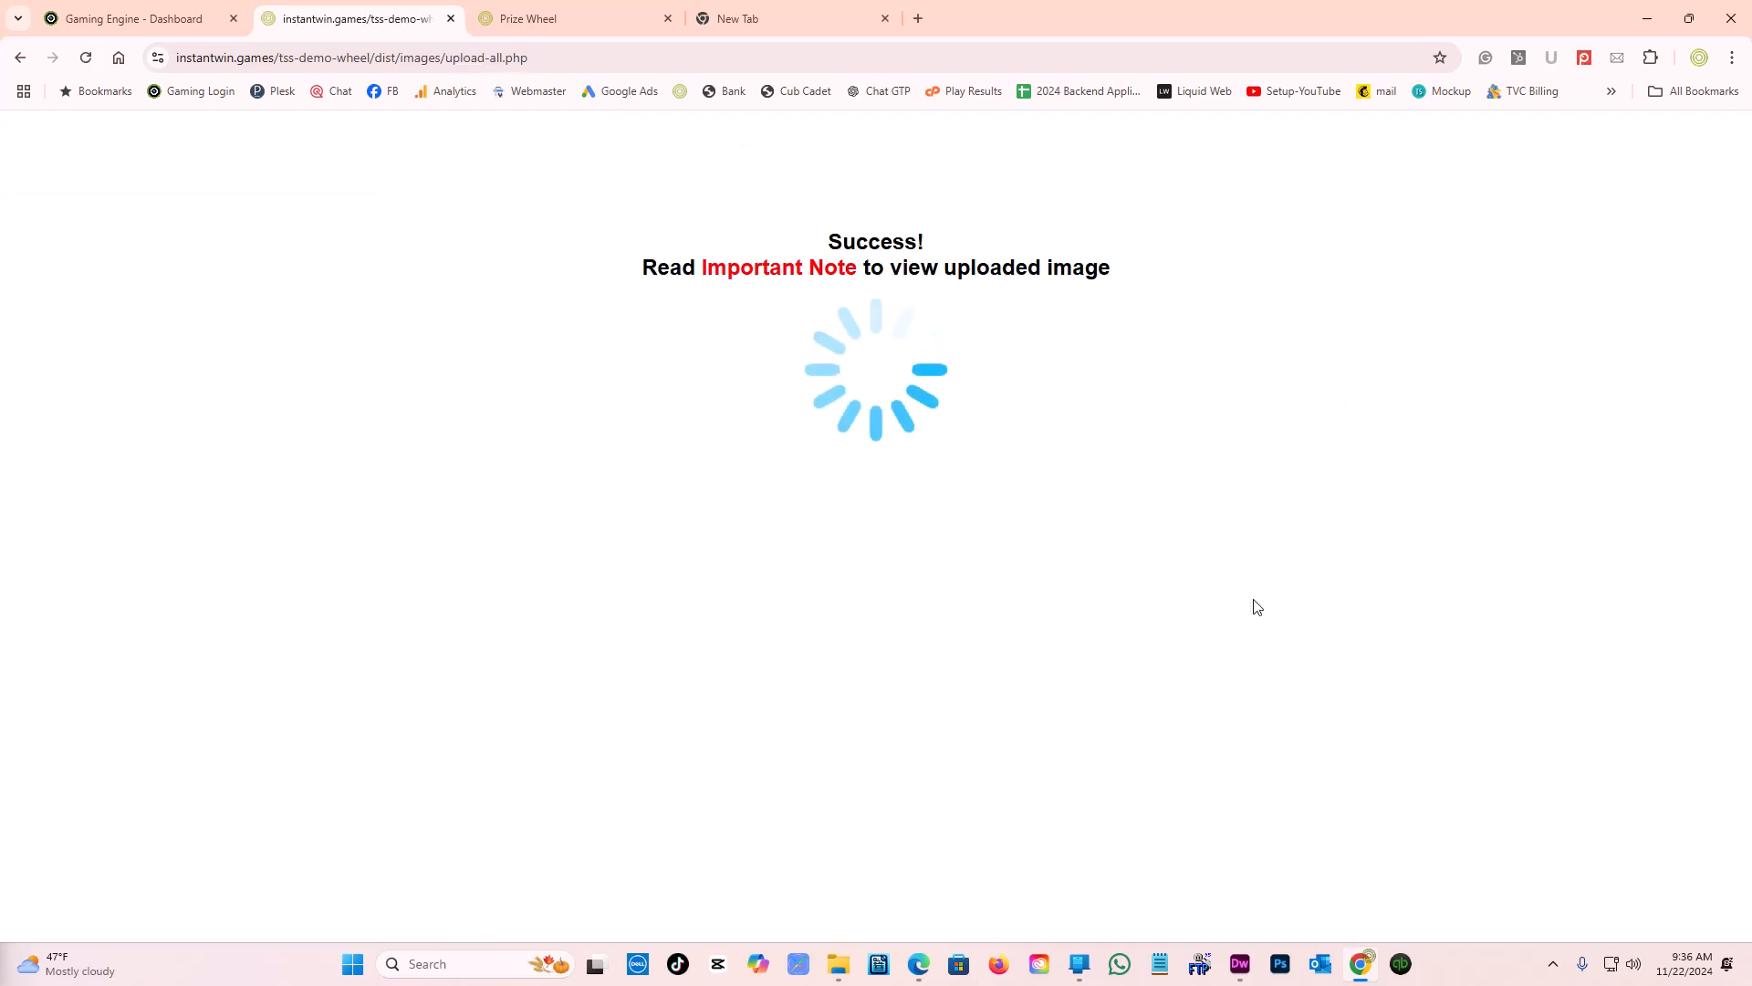
# - Replace the game's background image with back.jpg from the images folder
pyautogui.scroll(-12, 1242, 605)
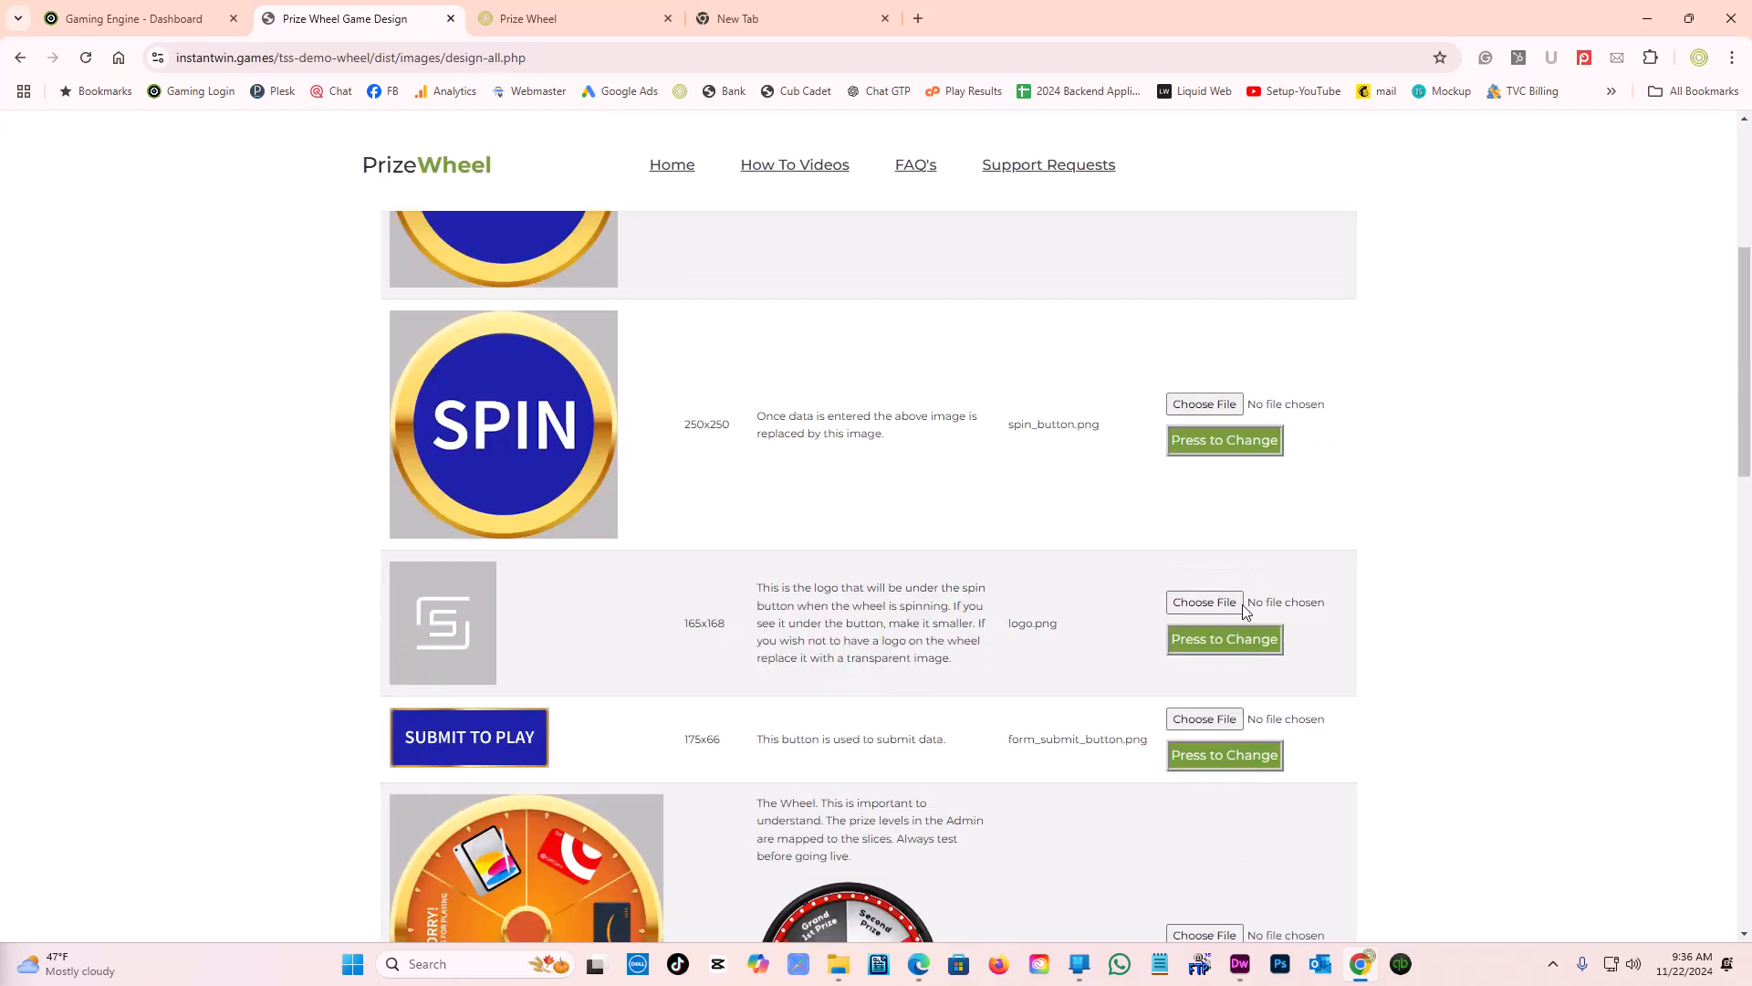
pyautogui.click(1205, 545)
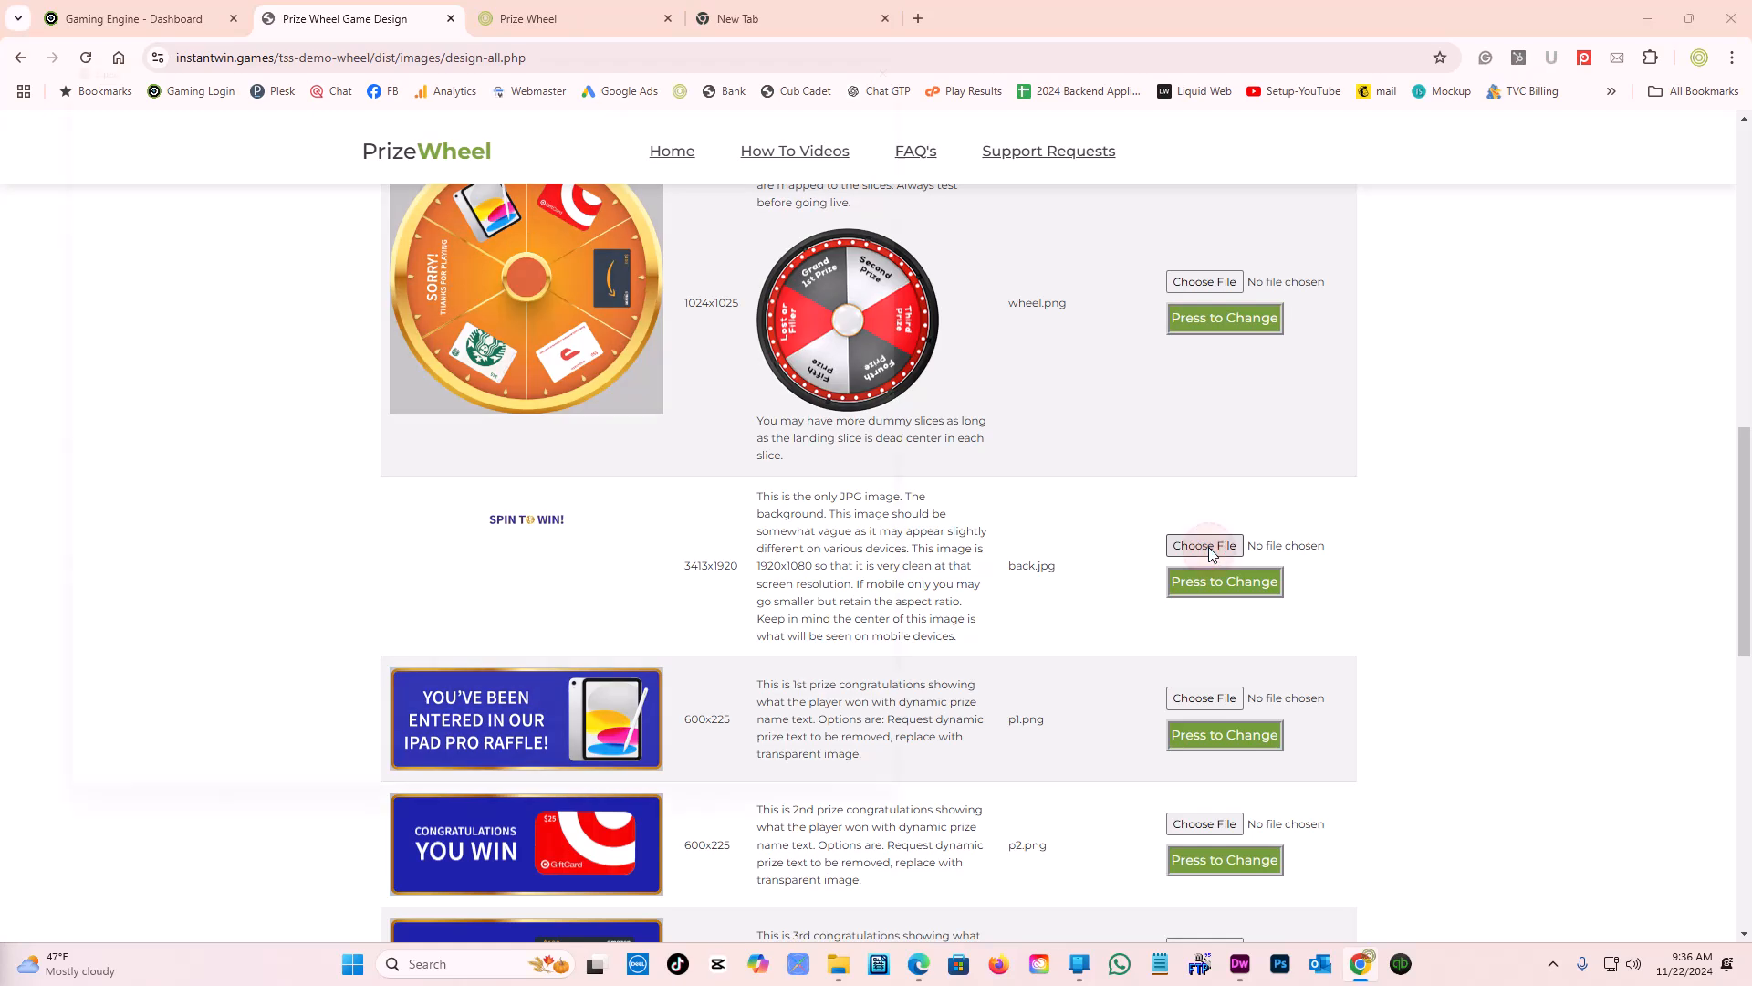
pyautogui.click(320, 178)
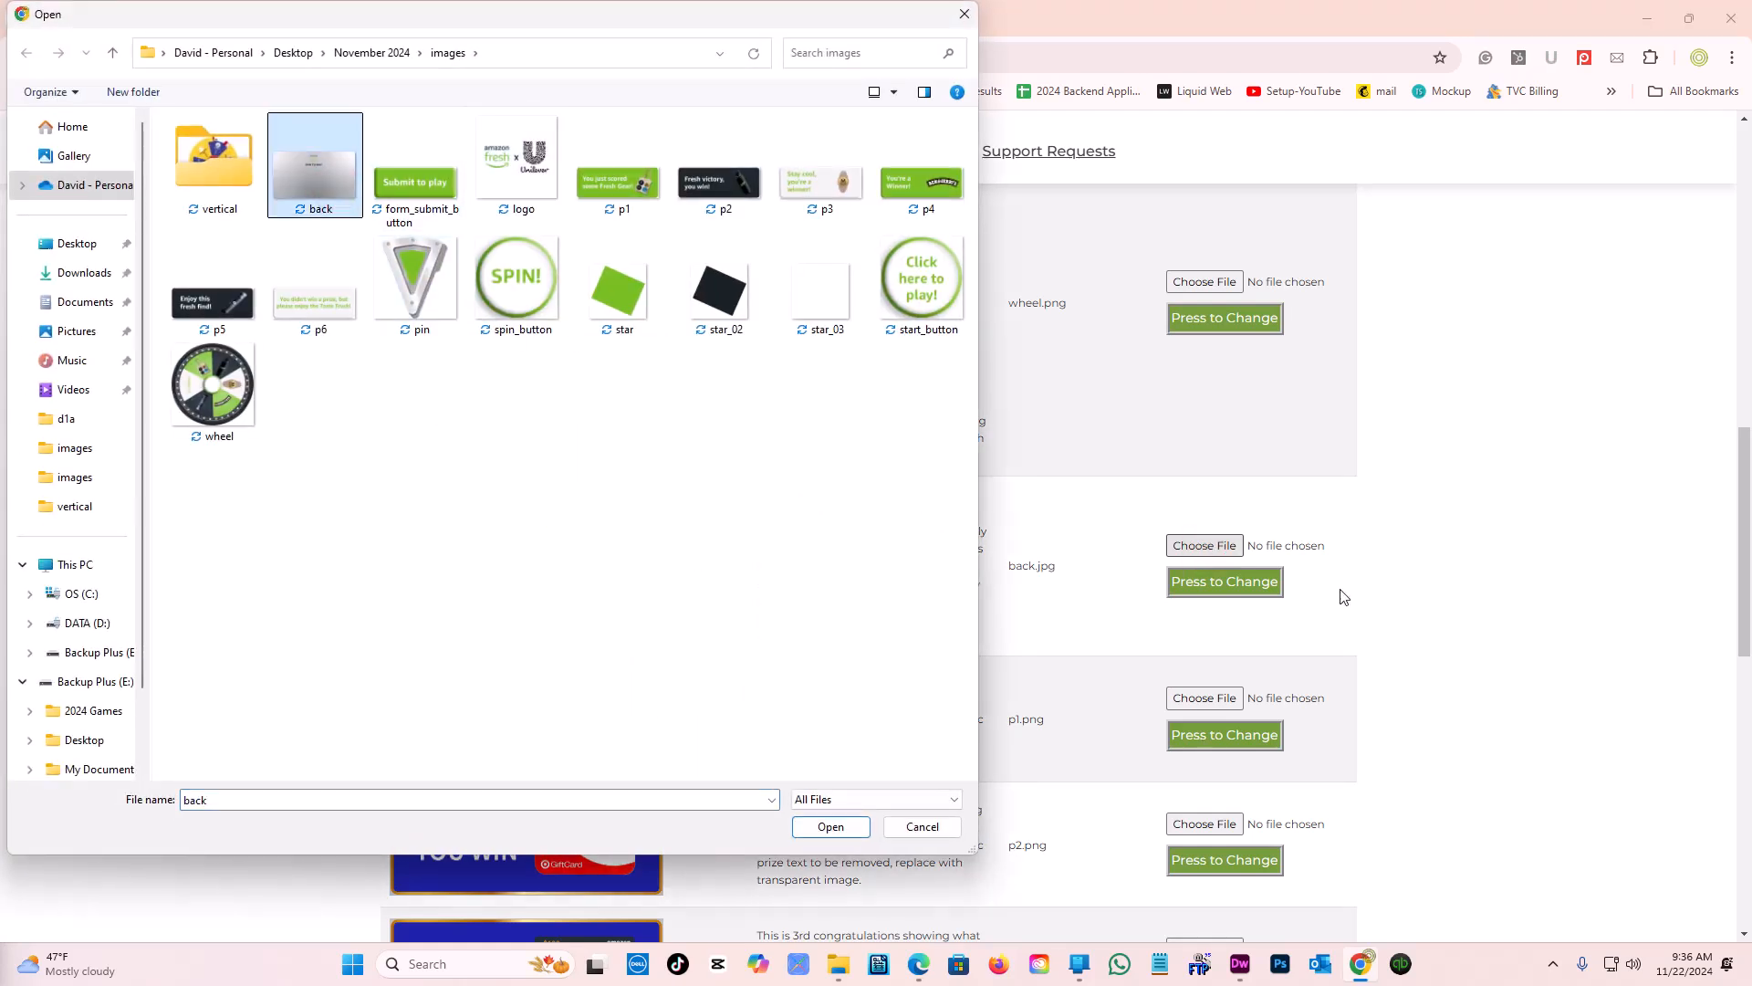
pyautogui.doubleClick(286, 135)
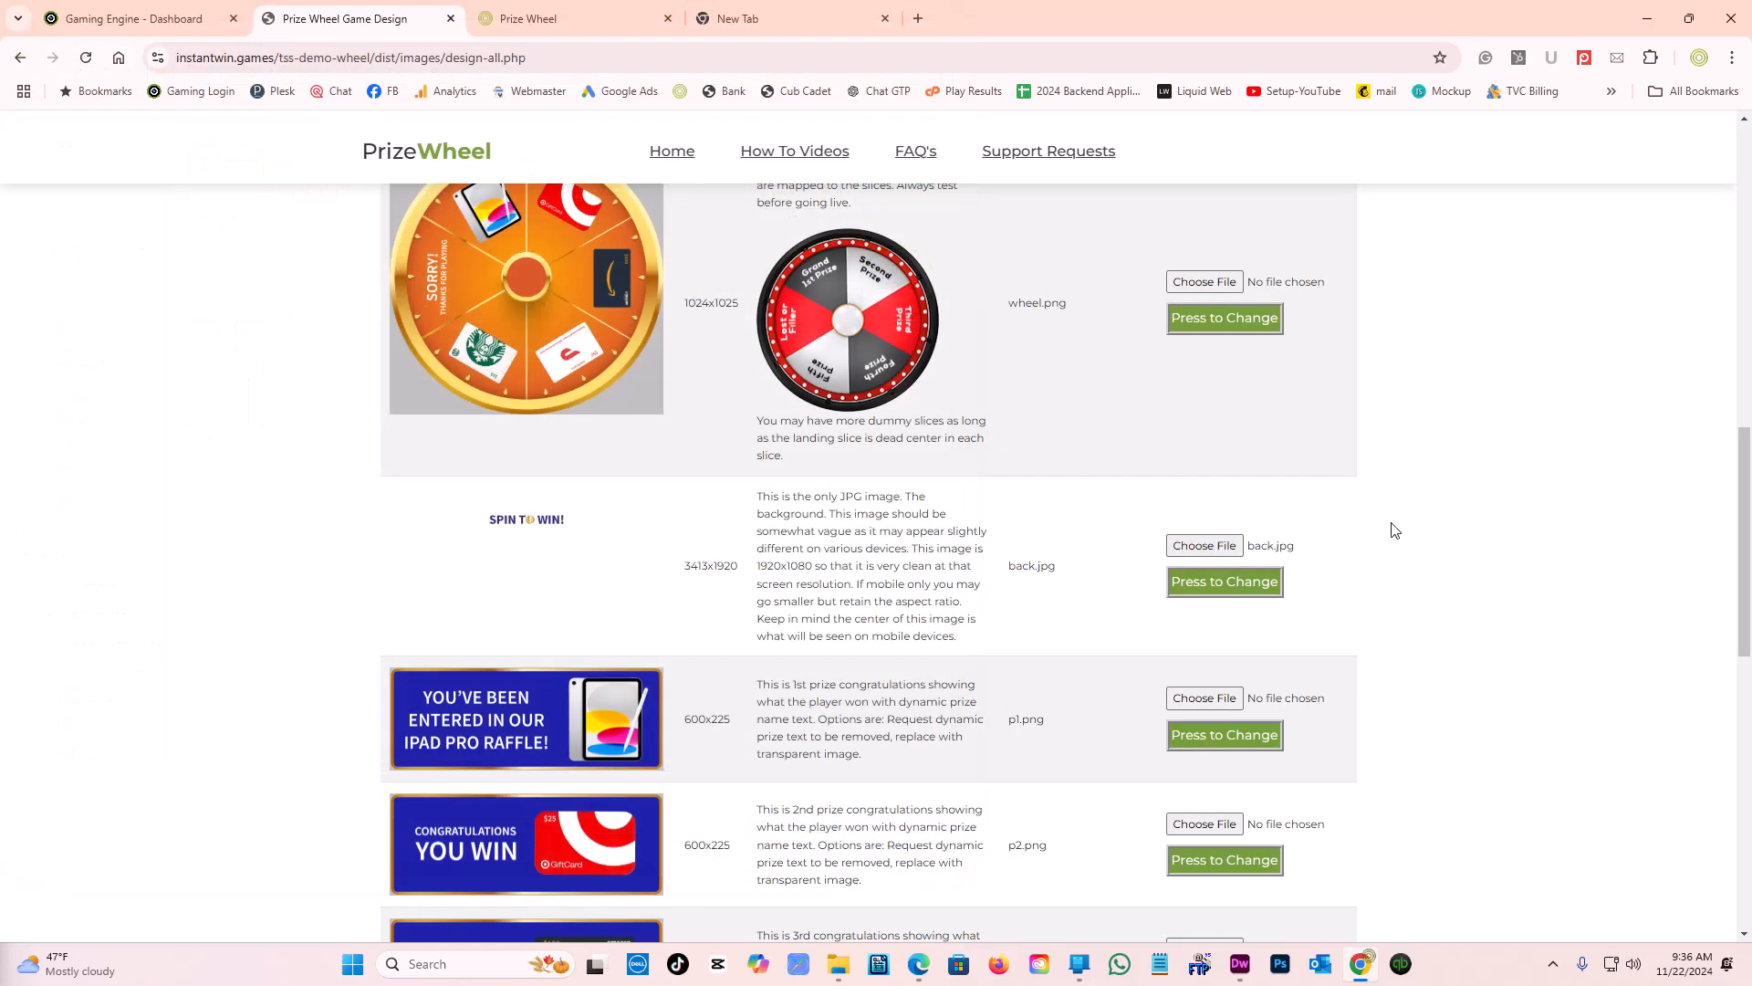
pyautogui.click(1220, 582)
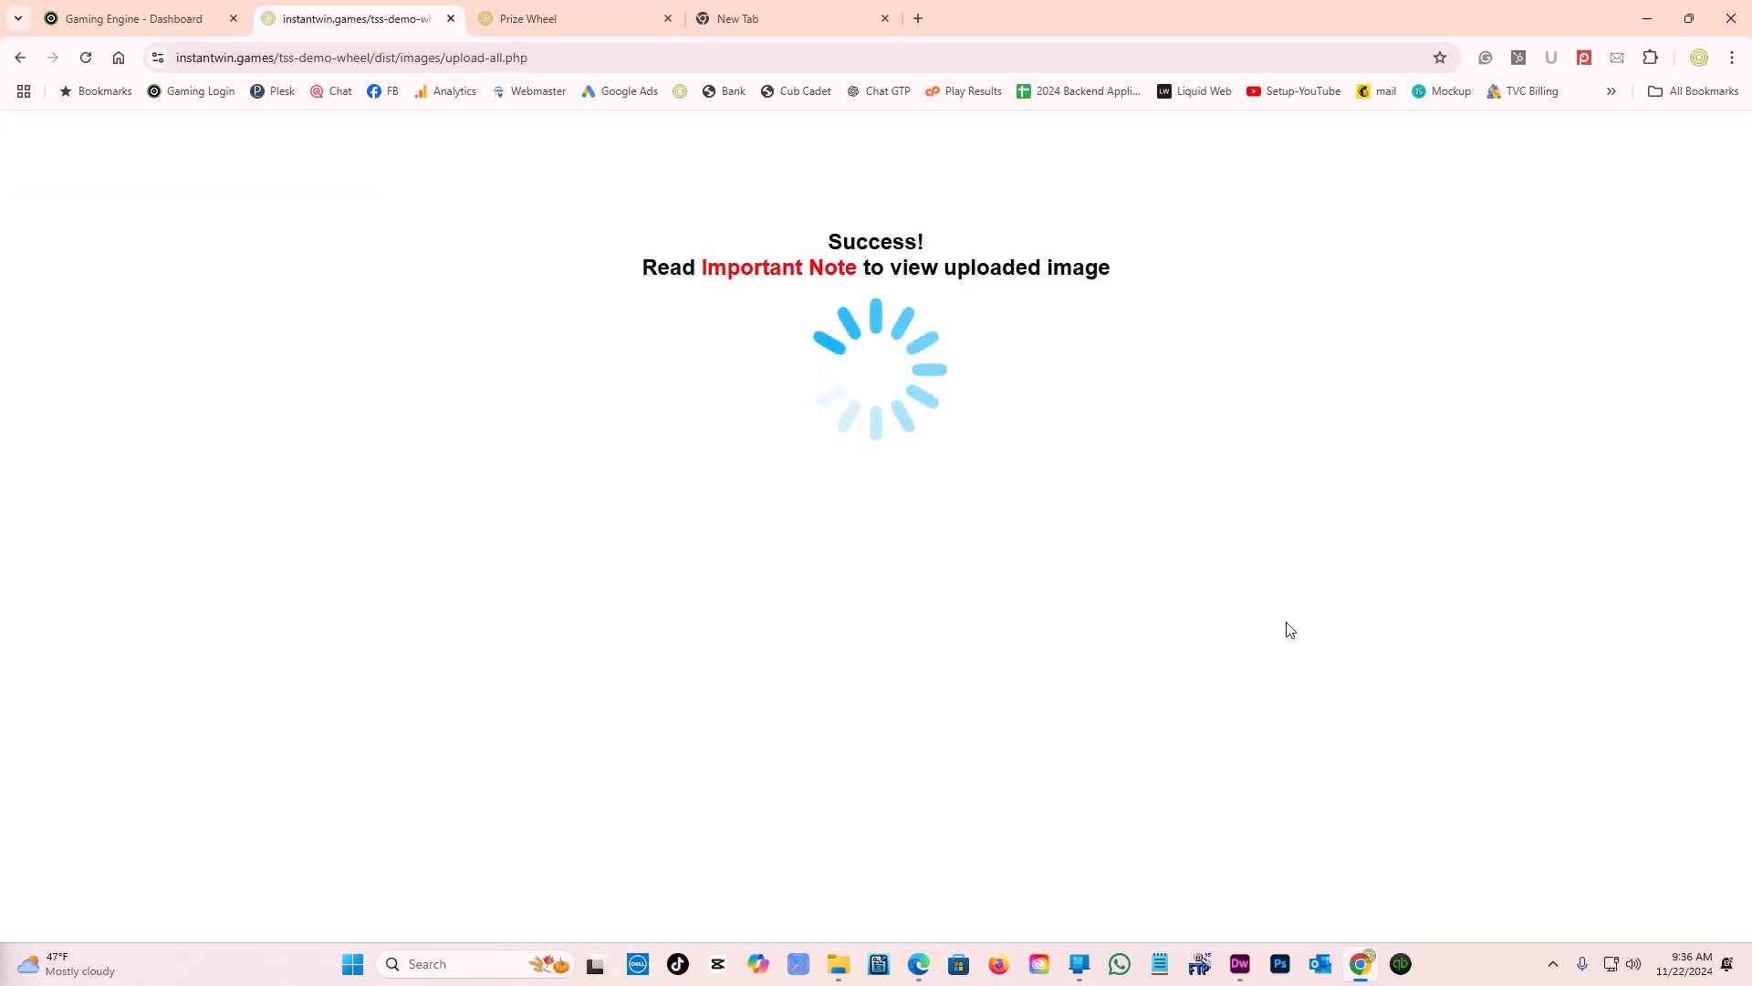
# - Replace the wheel's ticker image with pin.png from the images folder
pyautogui.scroll(-20, 1088, 602)
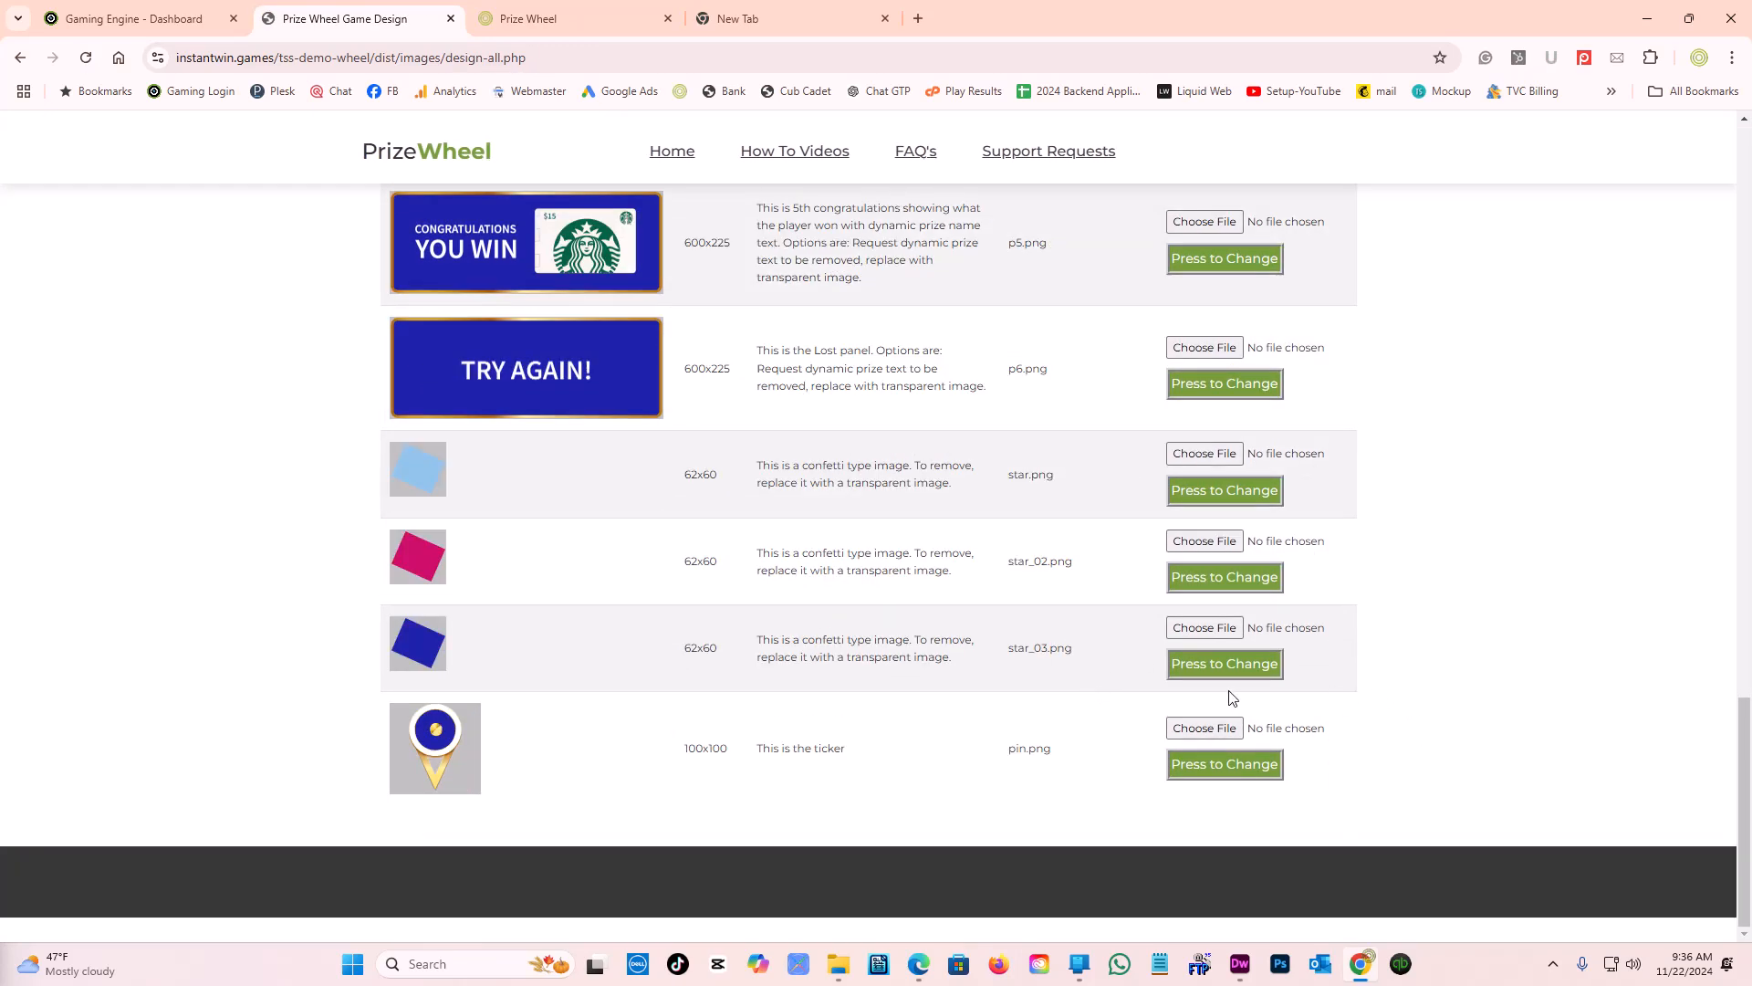
pyautogui.click(1221, 728)
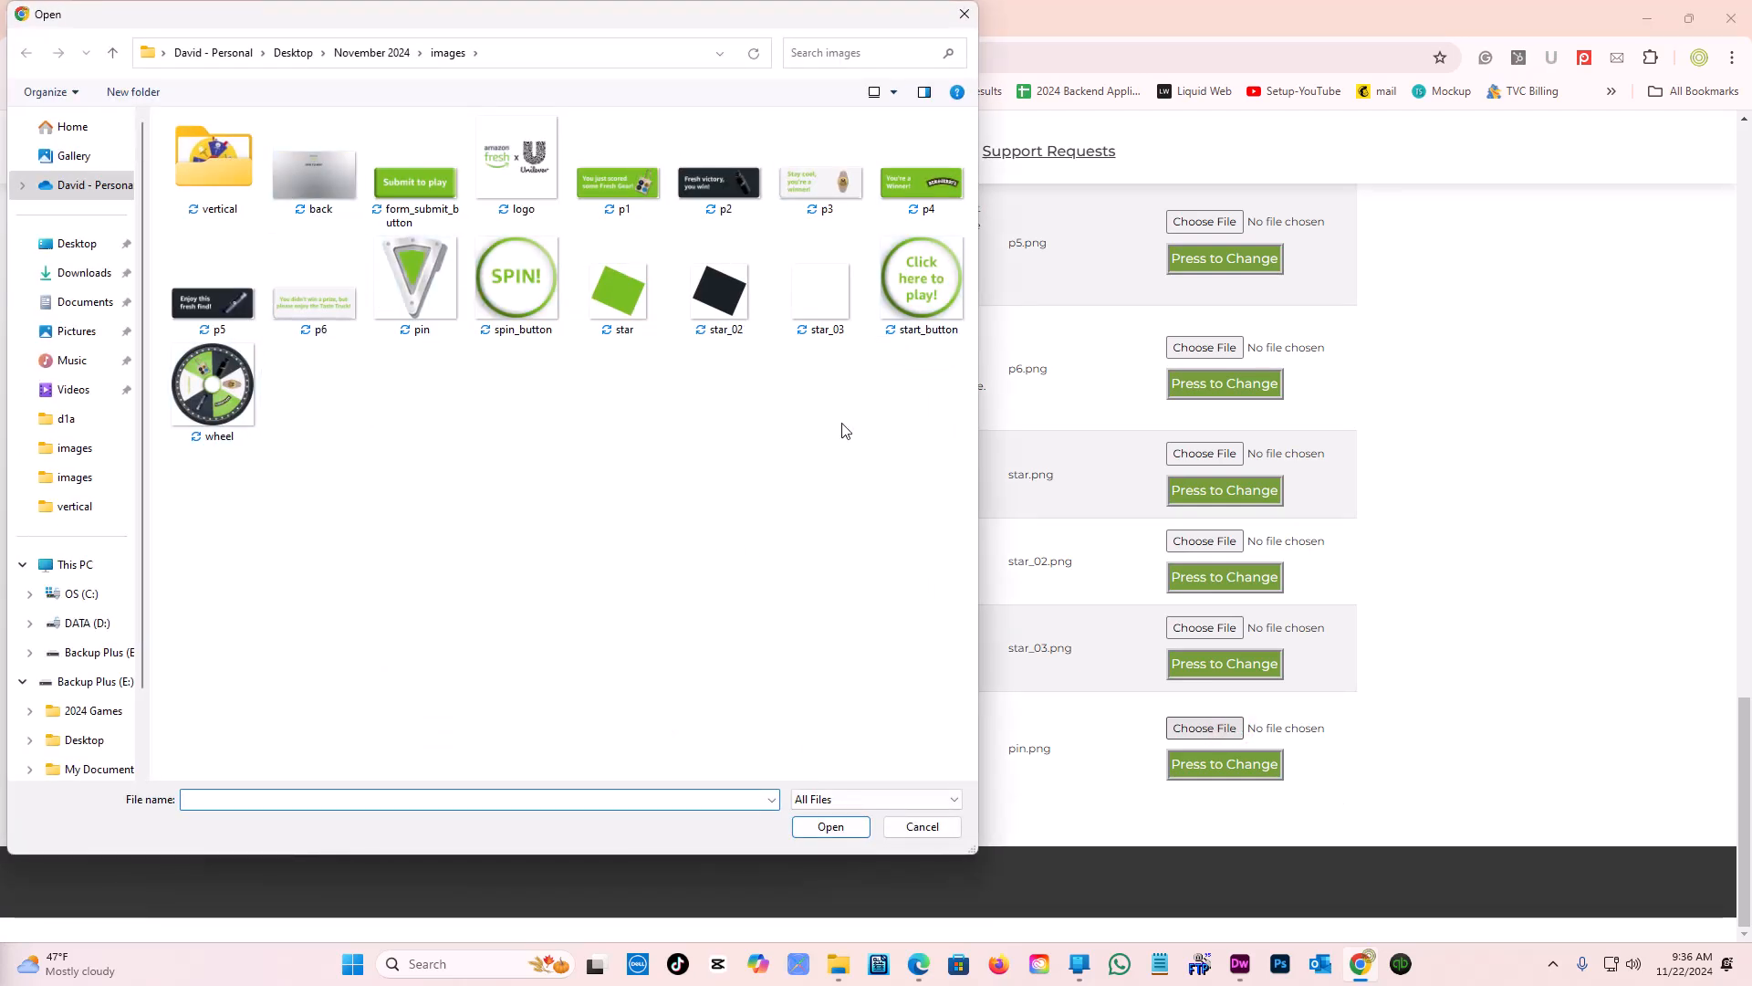
pyautogui.doubleClick(436, 251)
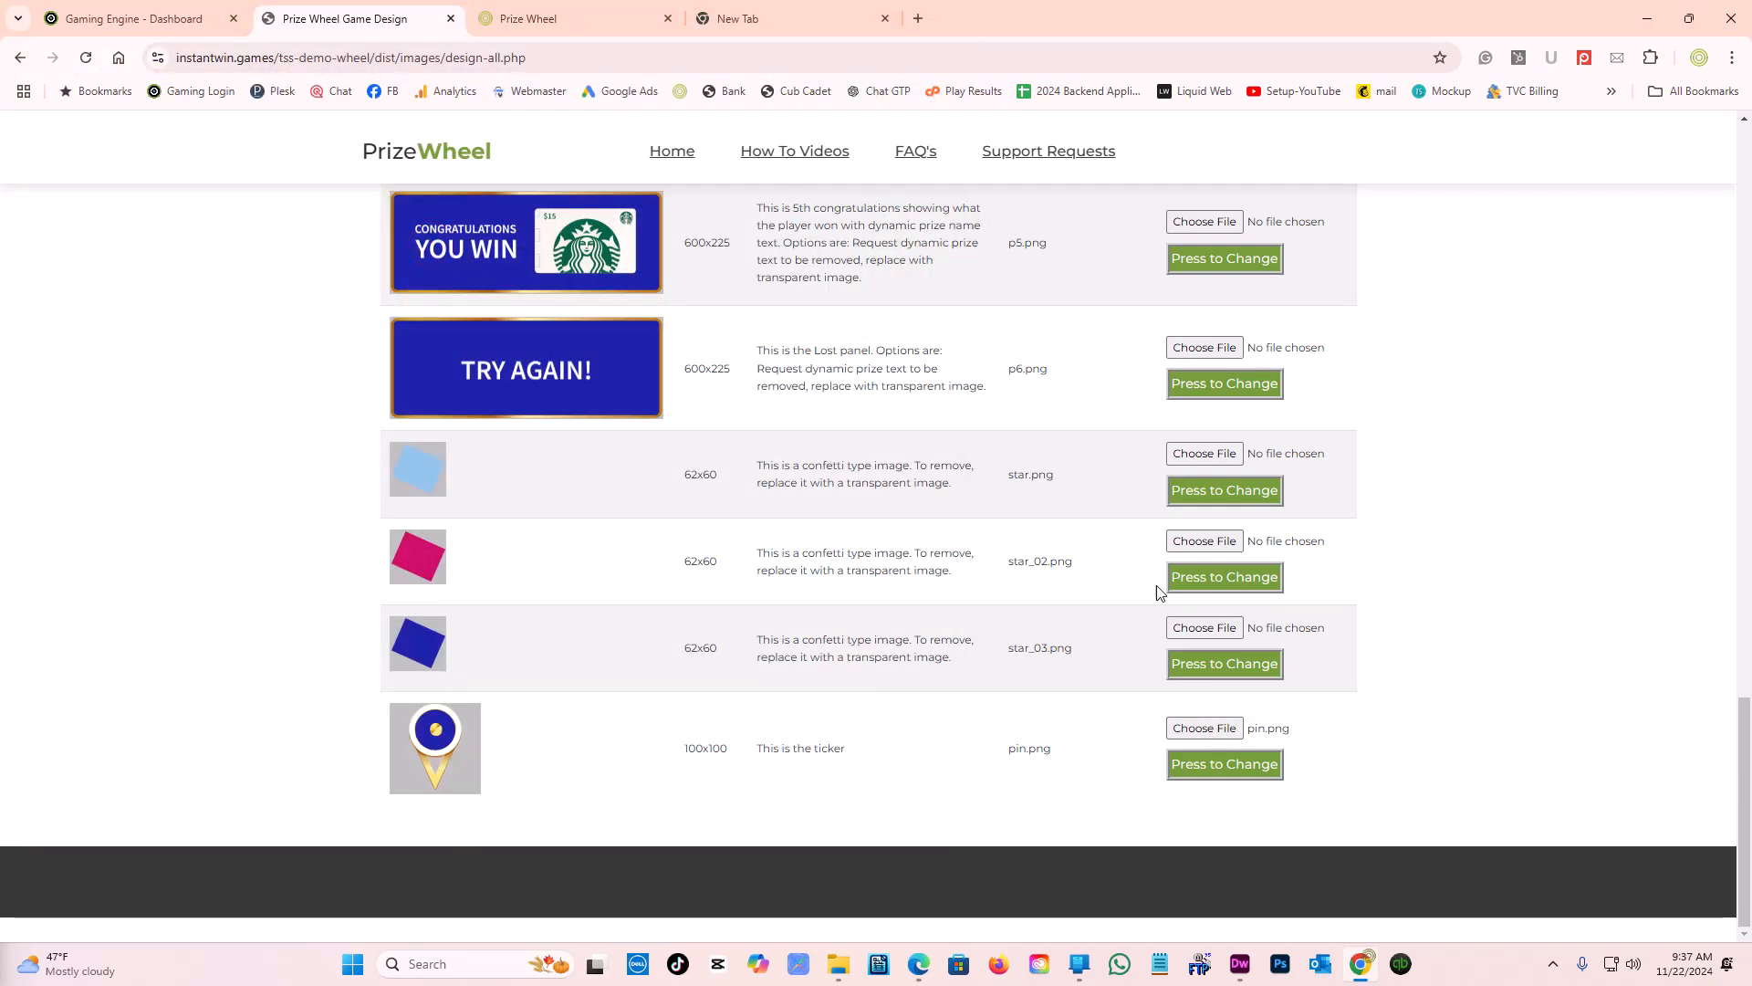
pyautogui.click(1224, 763)
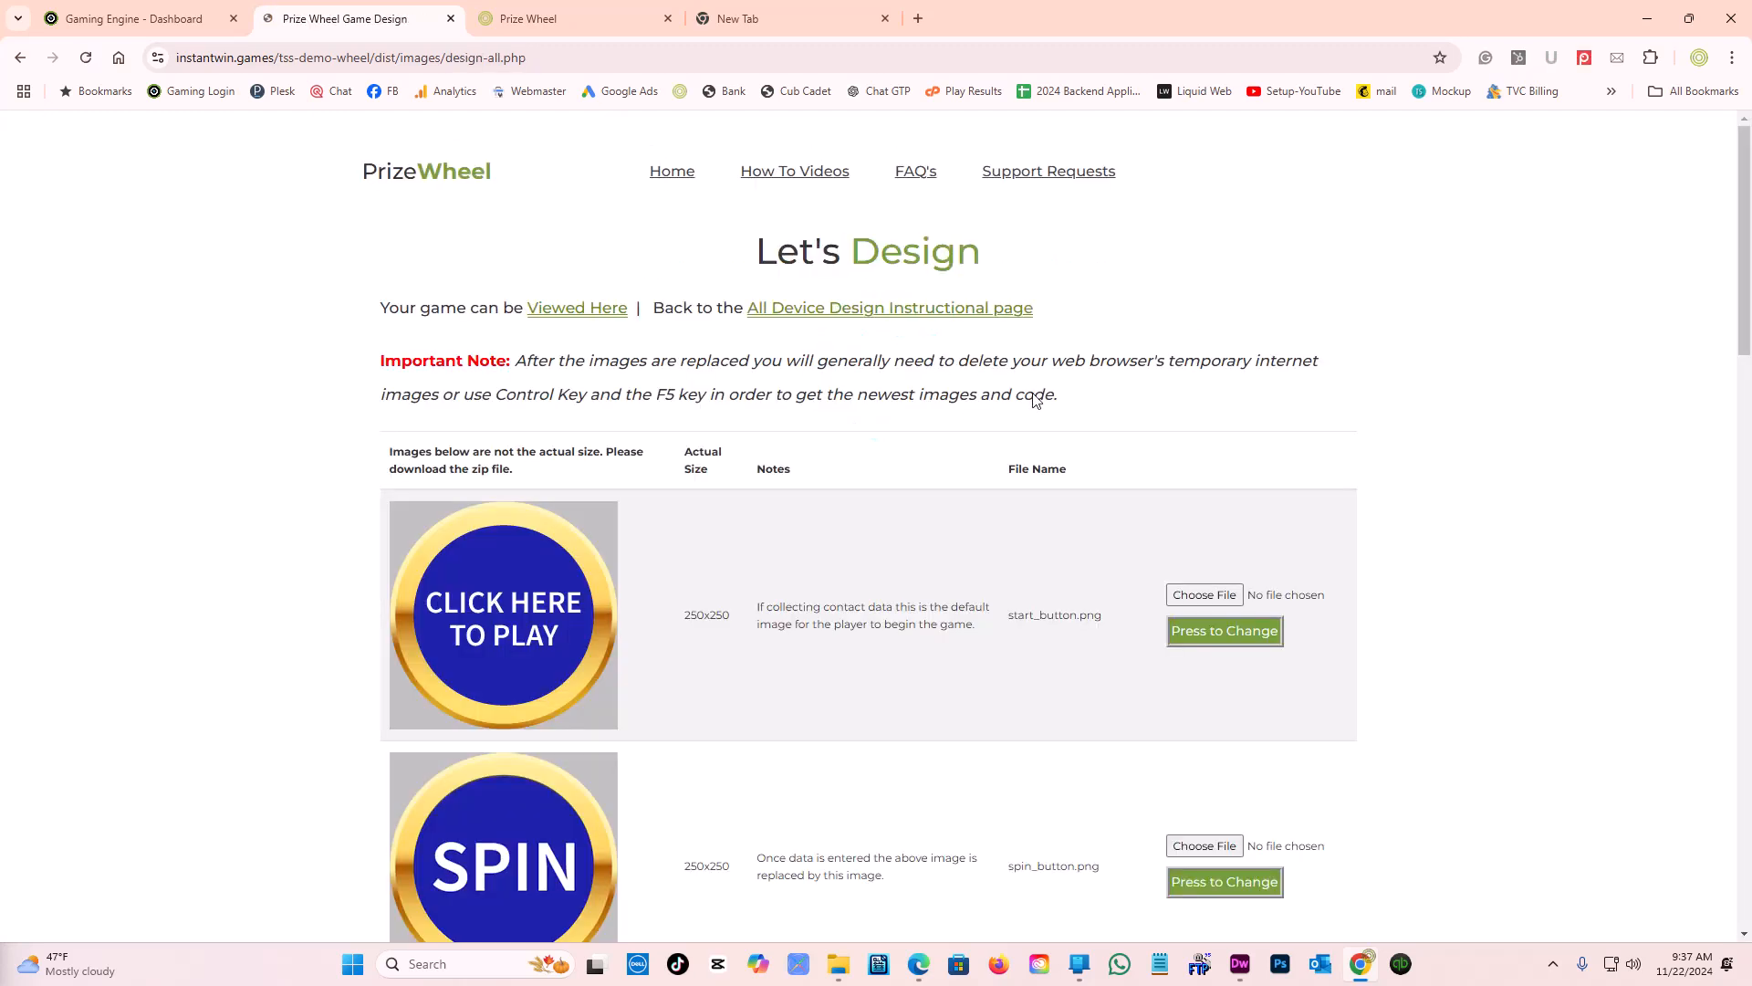
# - Refresh the design page to load the newest images and check the start button, logo, wheel and background
pyautogui.scroll(-20, 1011, 455)
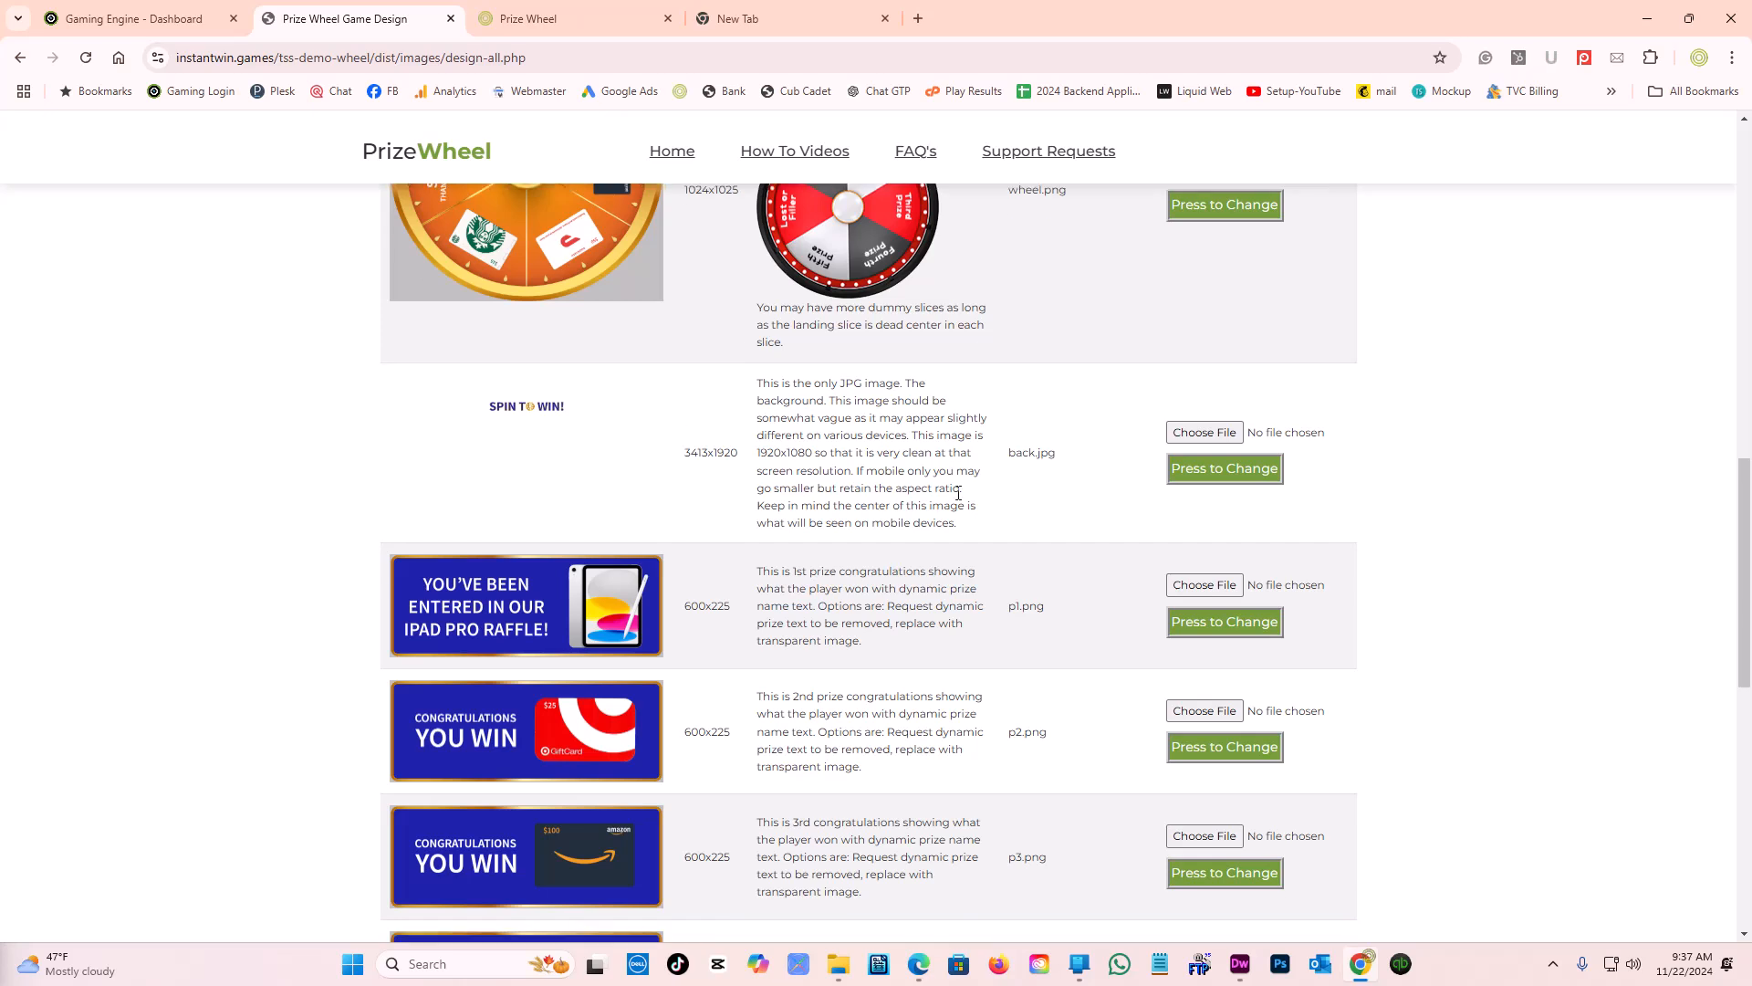
pyautogui.scroll(20, 957, 493)
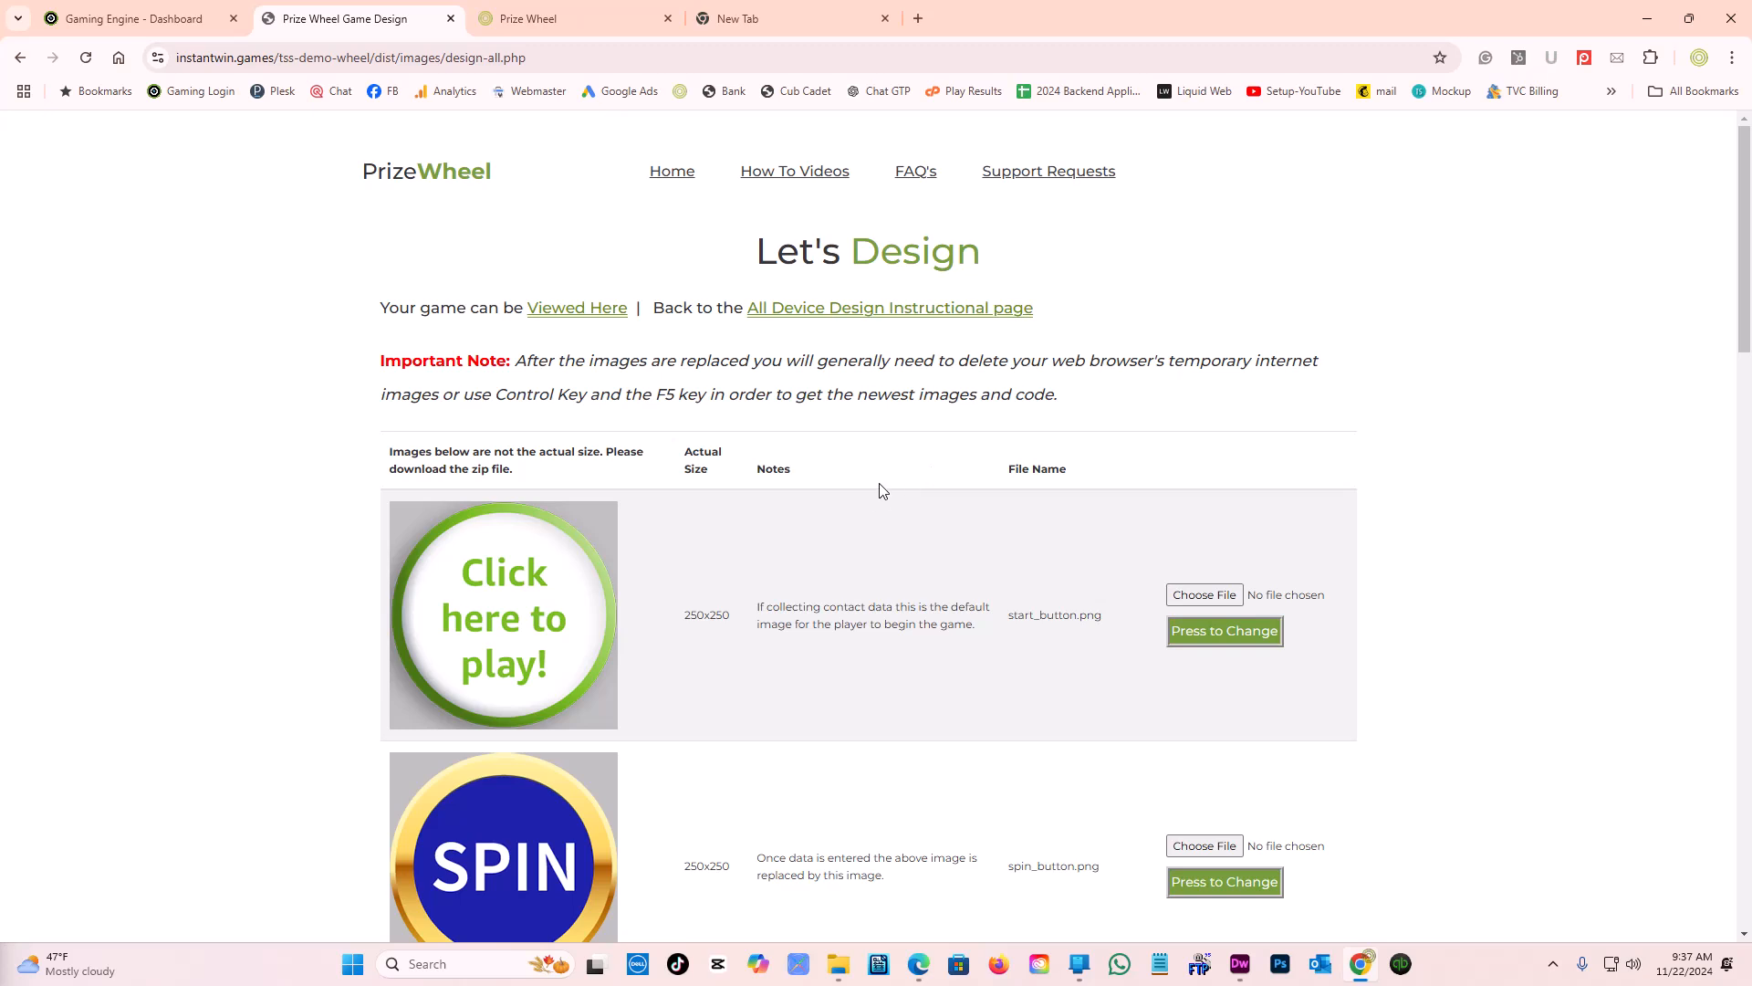
pyautogui.scroll(-8, 883, 491)
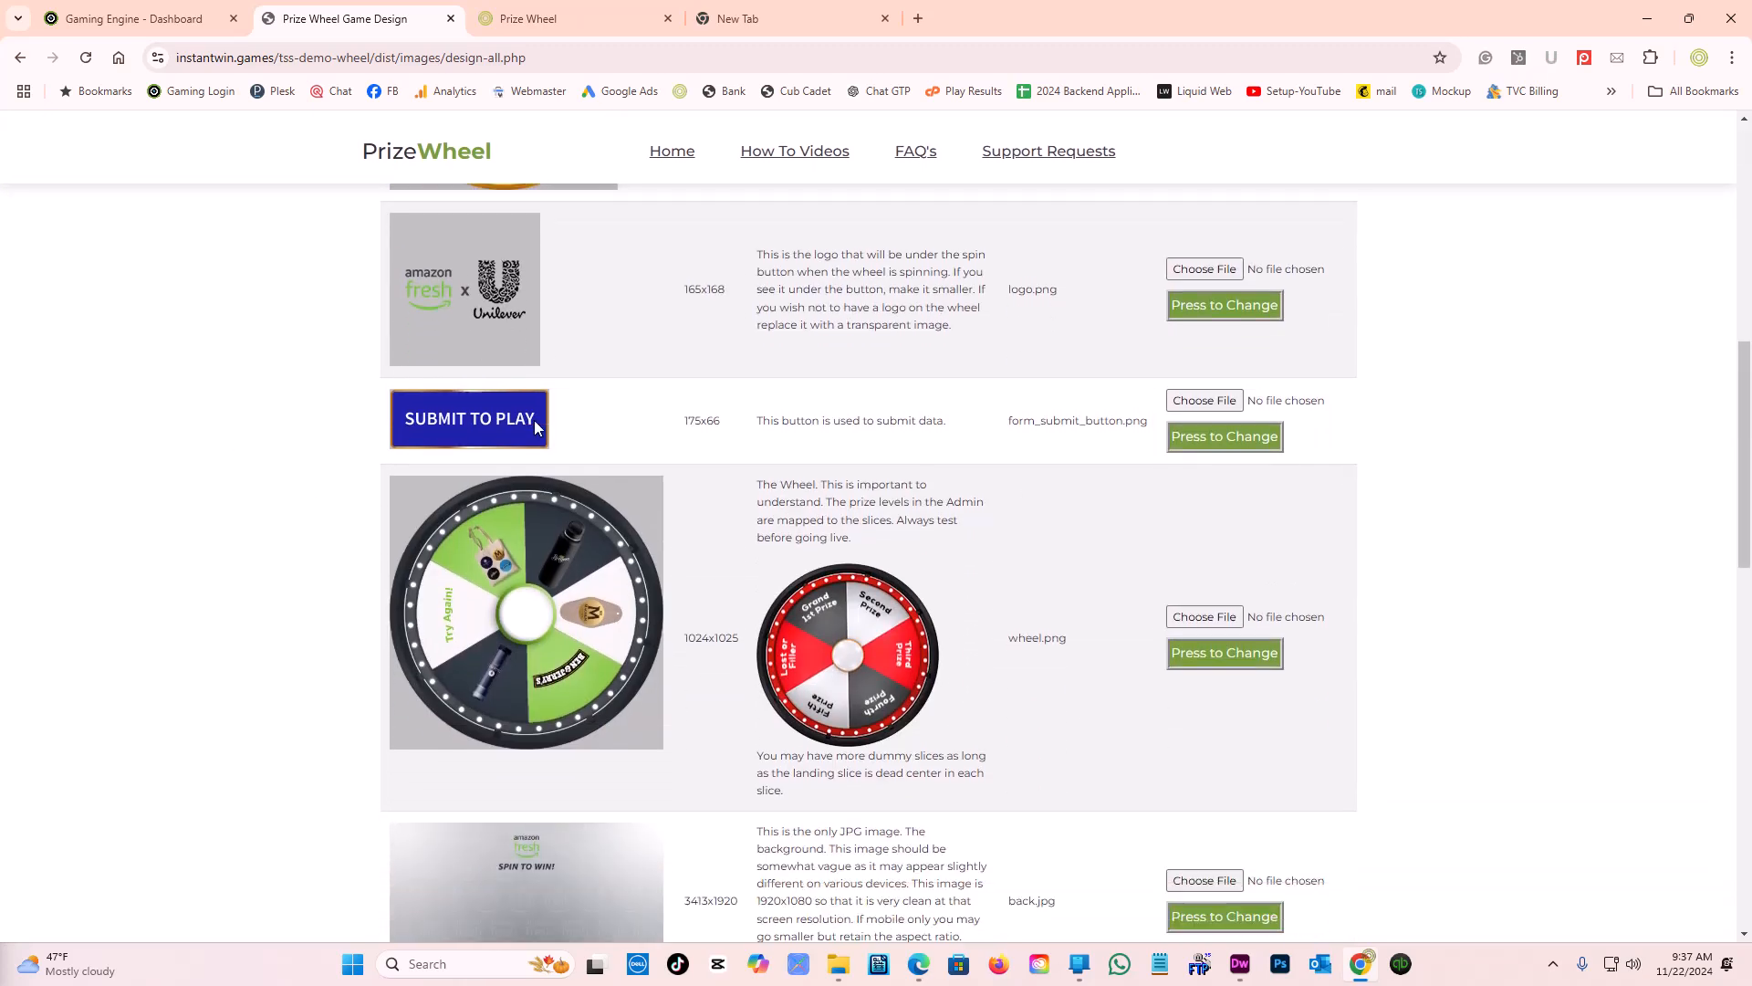
pyautogui.scroll(-3, 540, 447)
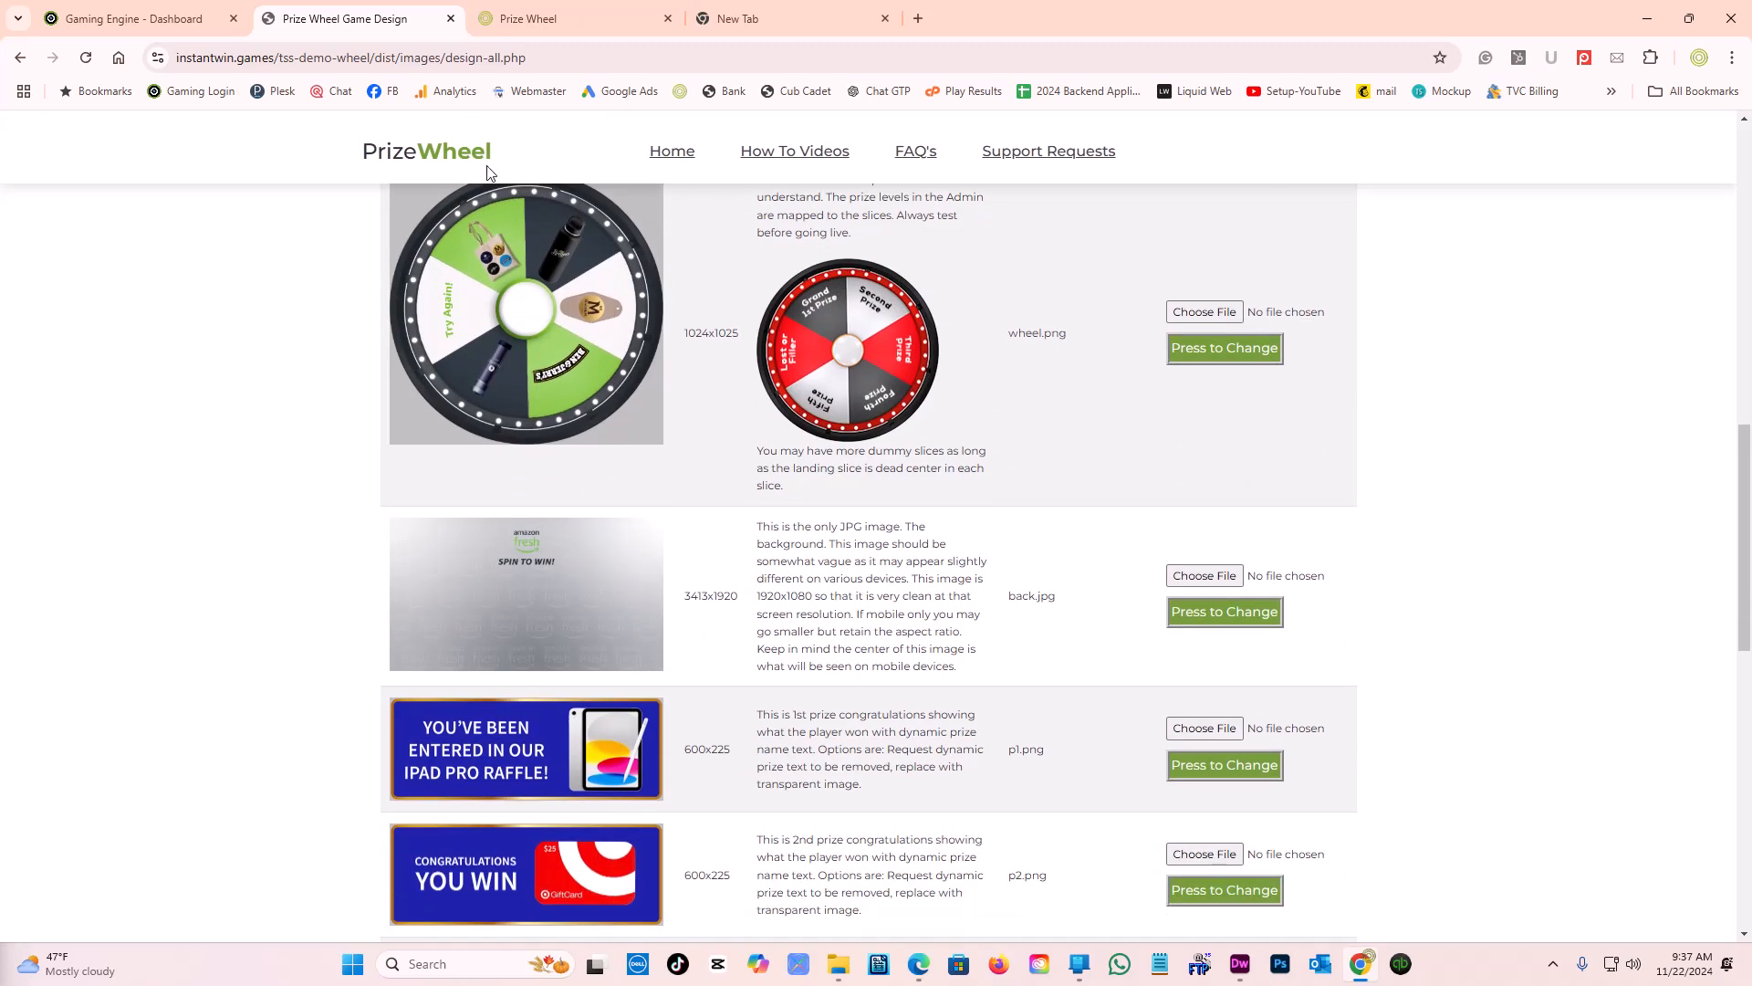
pyautogui.scroll(11, 833, 310)
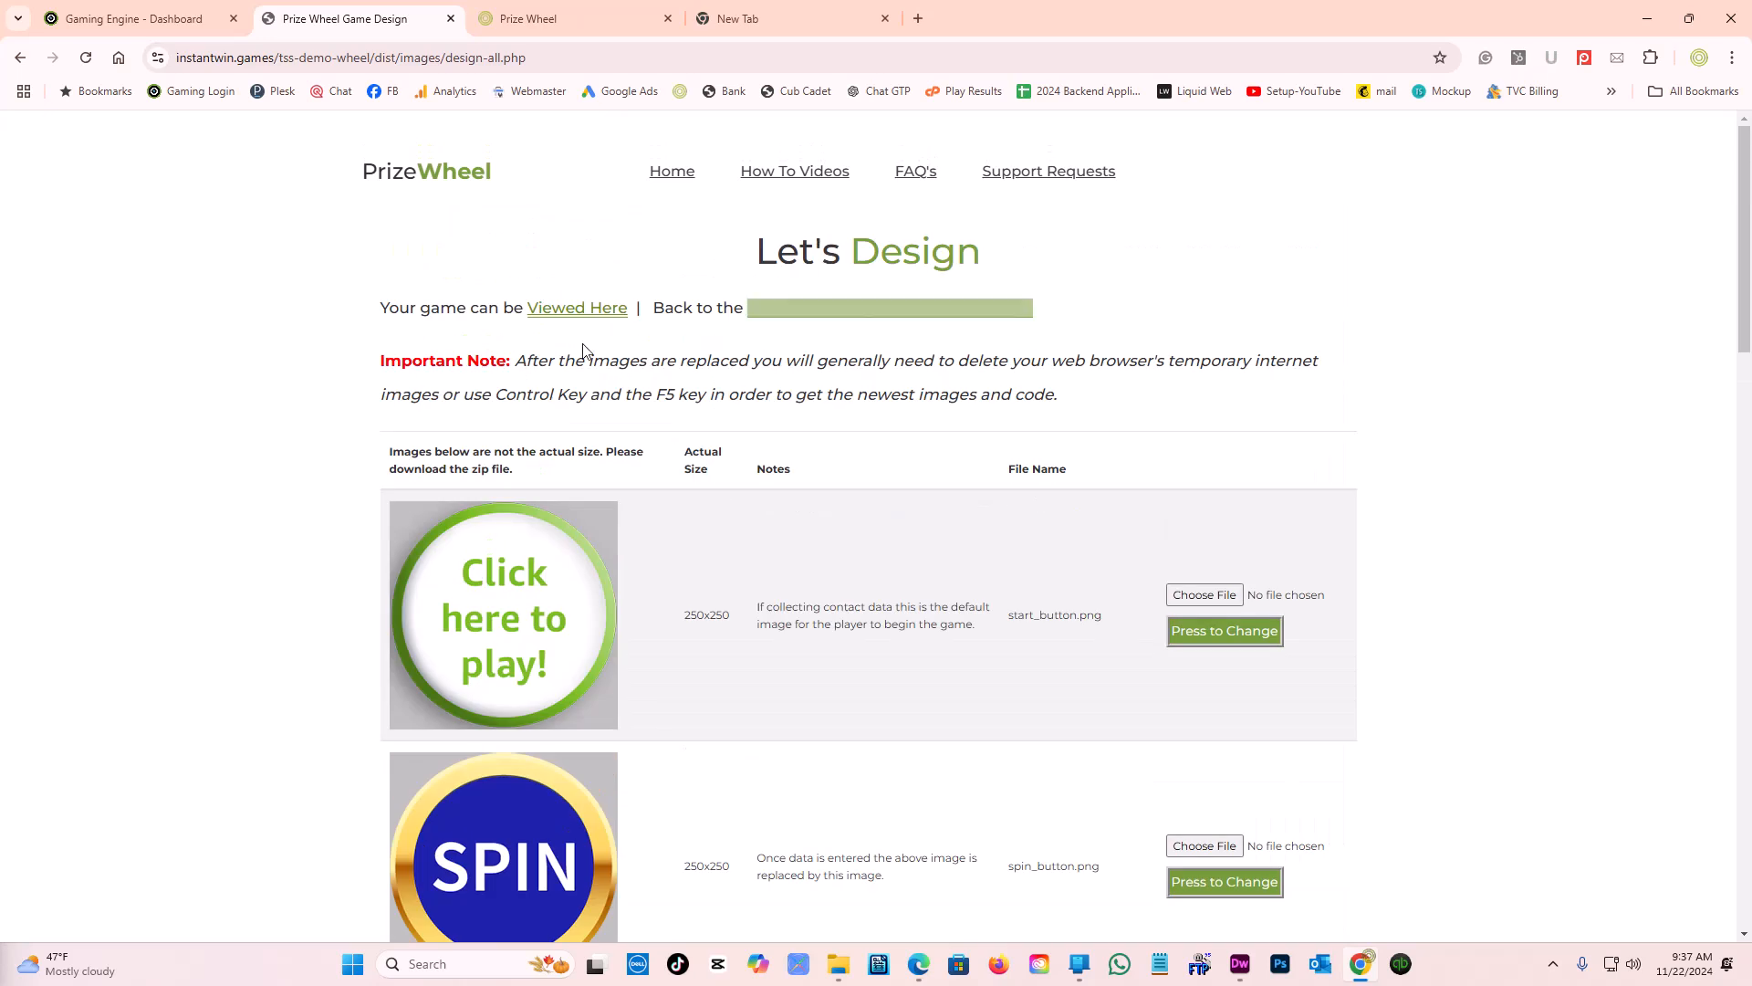
# - Open the game from the design page and preview the wheel at iPhone SE dimensions in the browser's developer tools before closing them
pyautogui.click(567, 308)
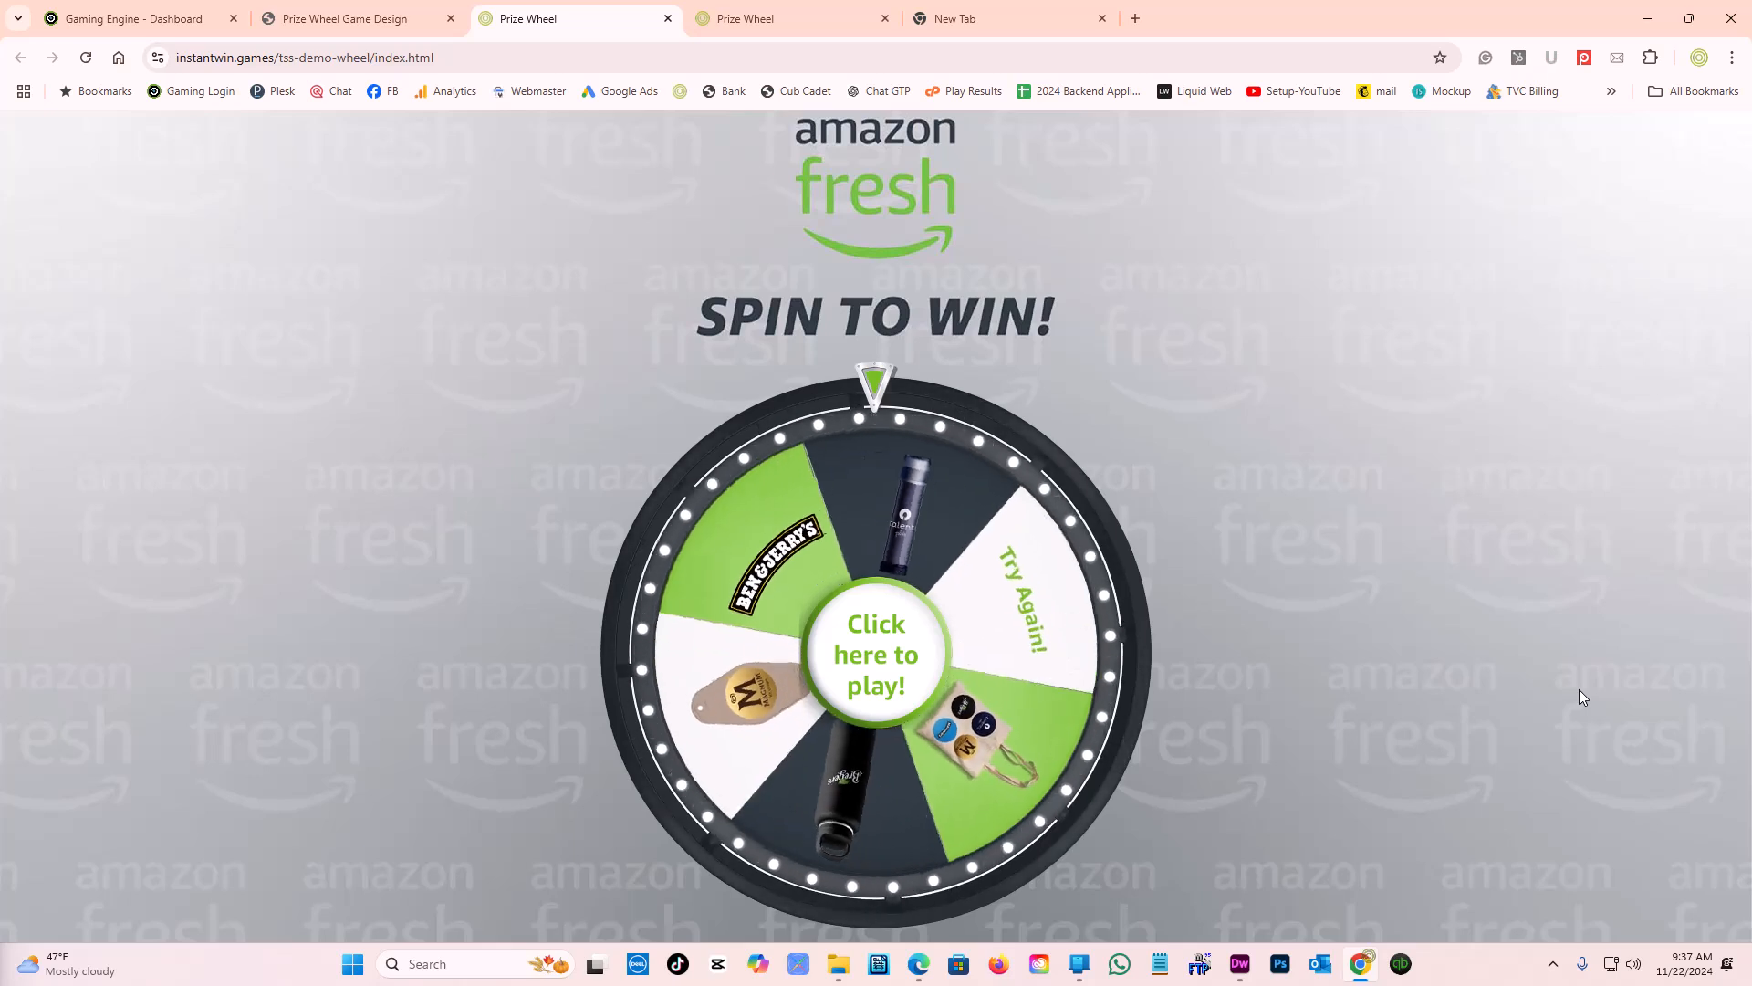
pyautogui.press('F12')
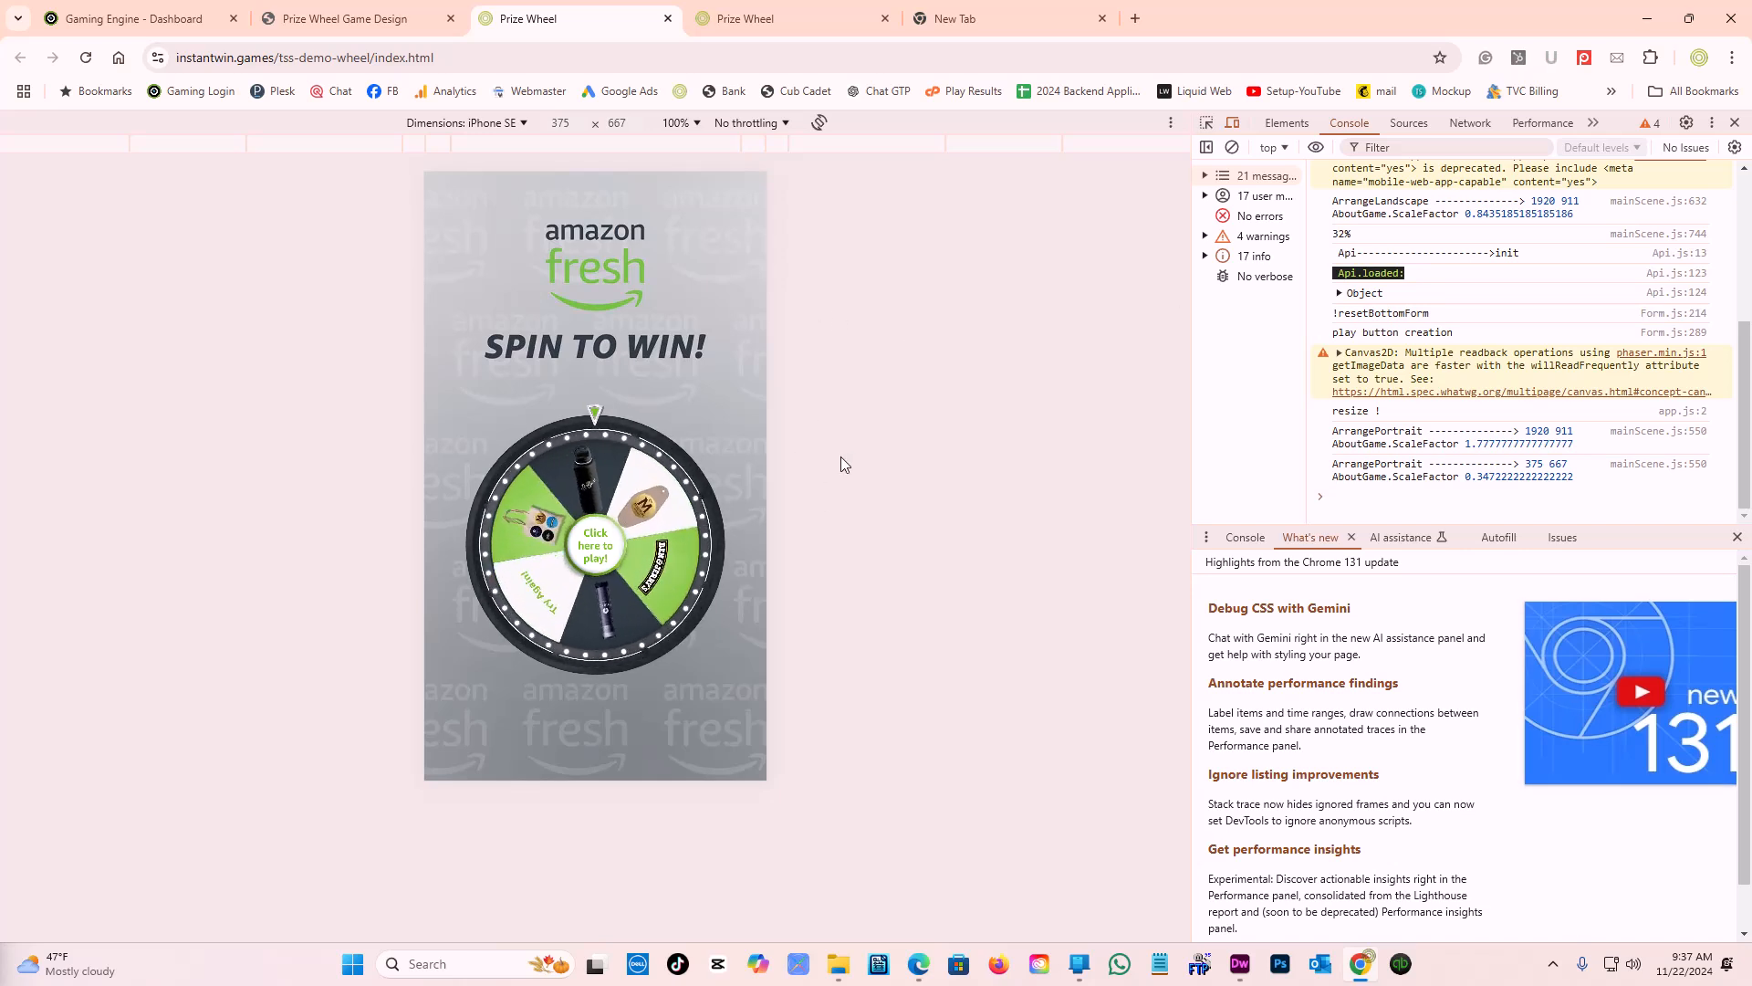
pyautogui.click(1735, 123)
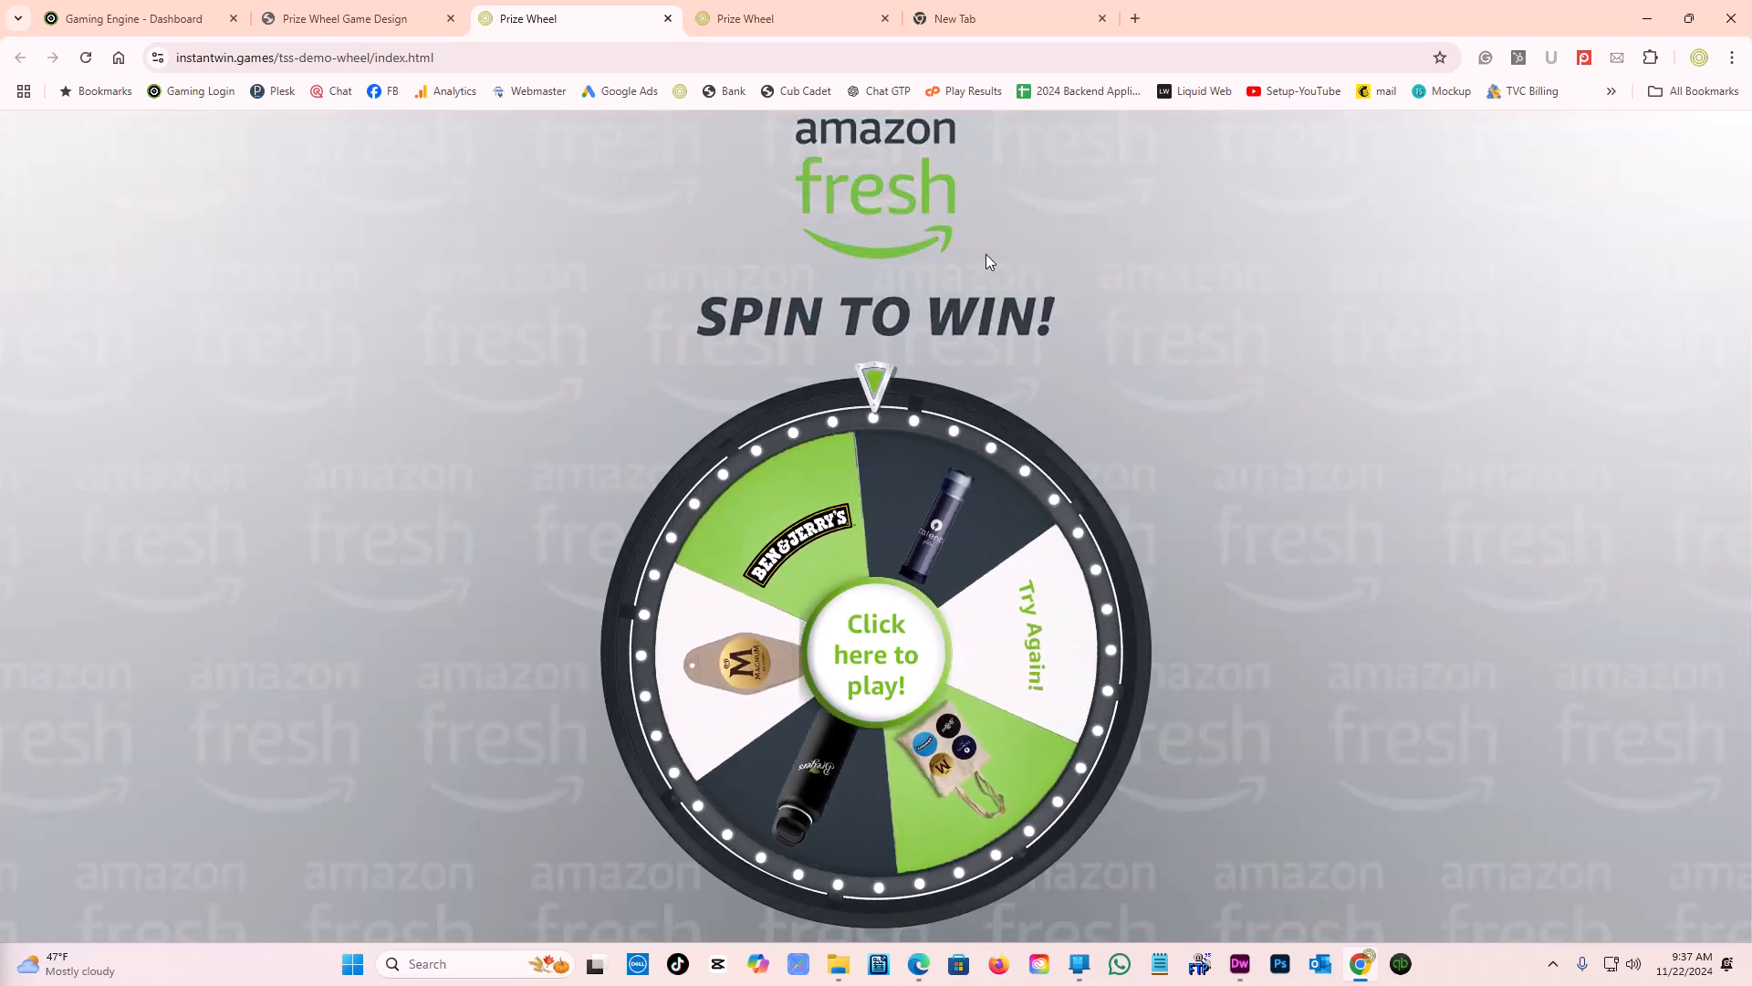
# - Switch to the Gaming Engine dashboard and open the Testing Game from the game list for editing
pyautogui.click(144, 11)
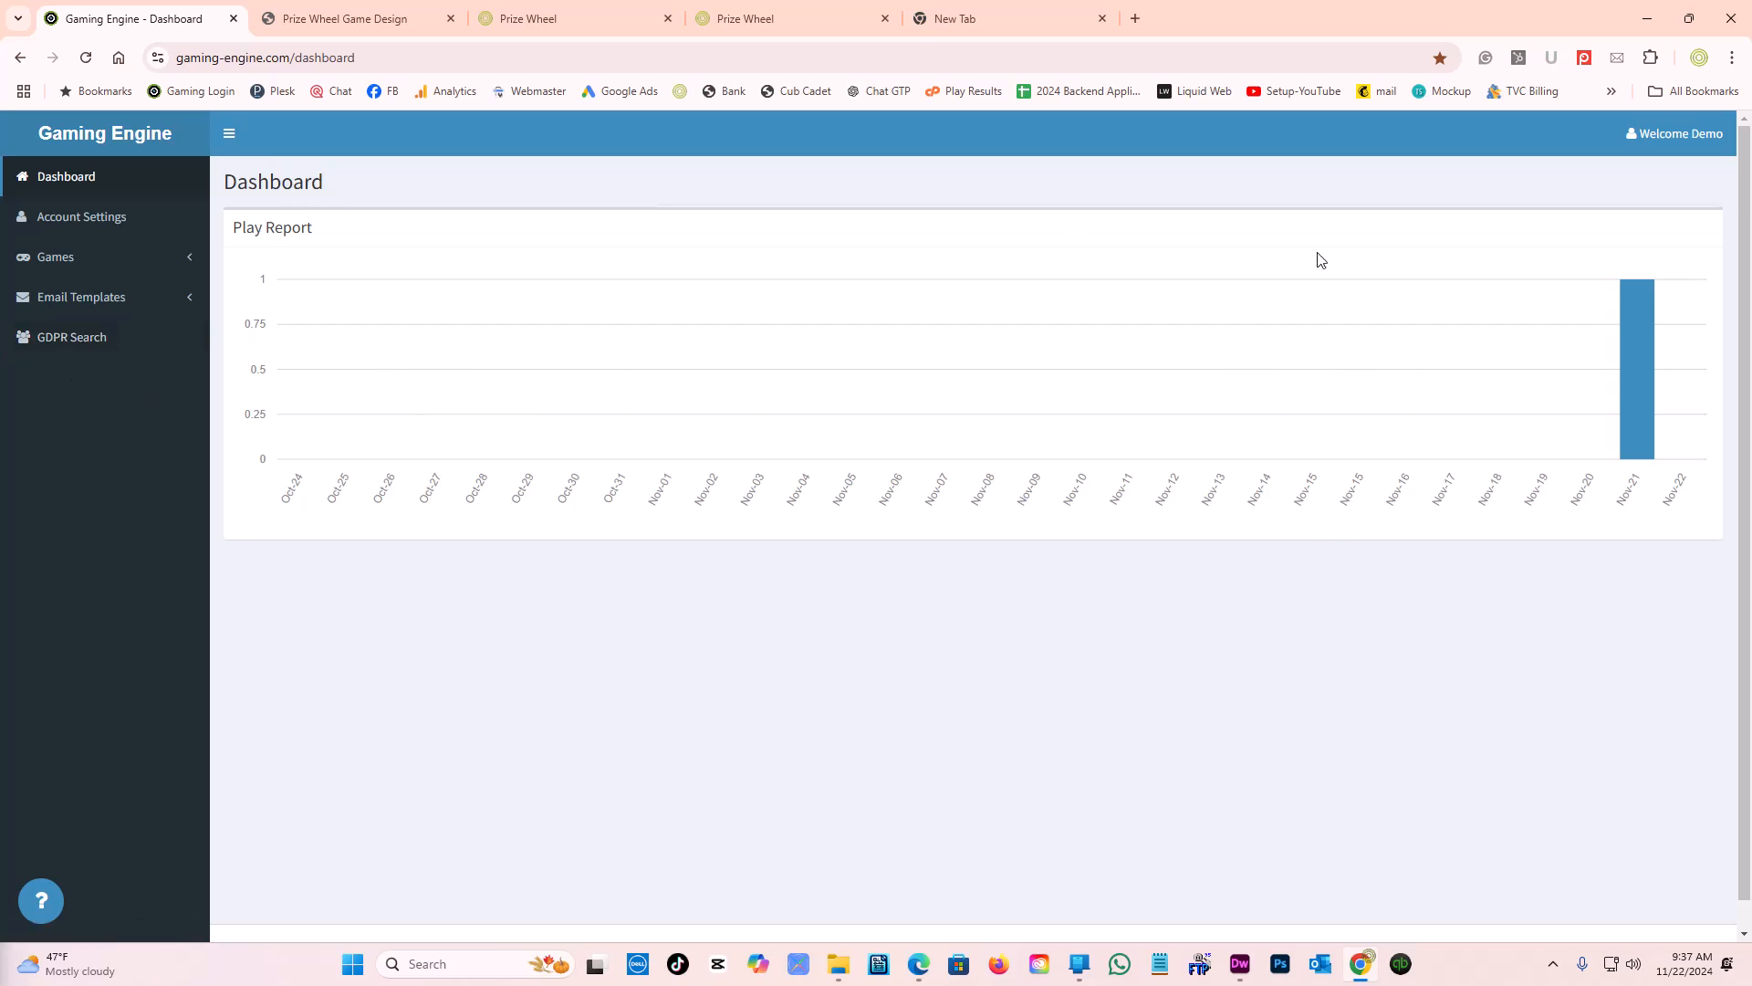
pyautogui.click(67, 259)
pyautogui.click(81, 297)
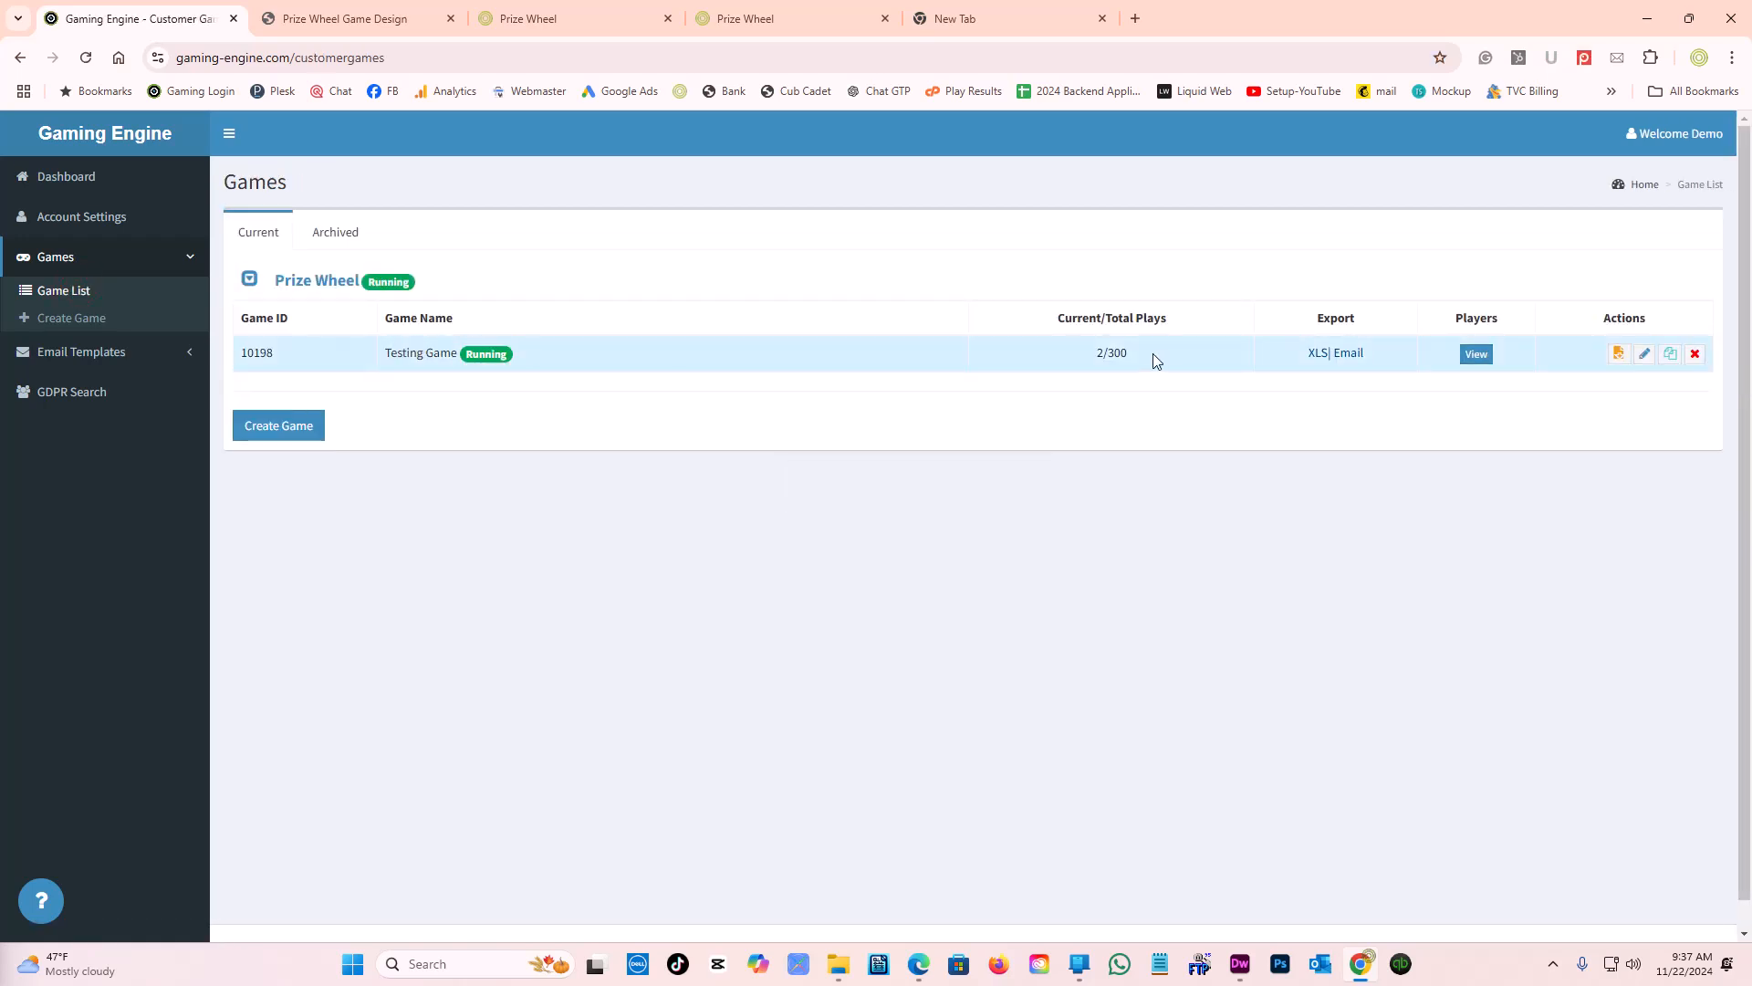
pyautogui.click(1621, 358)
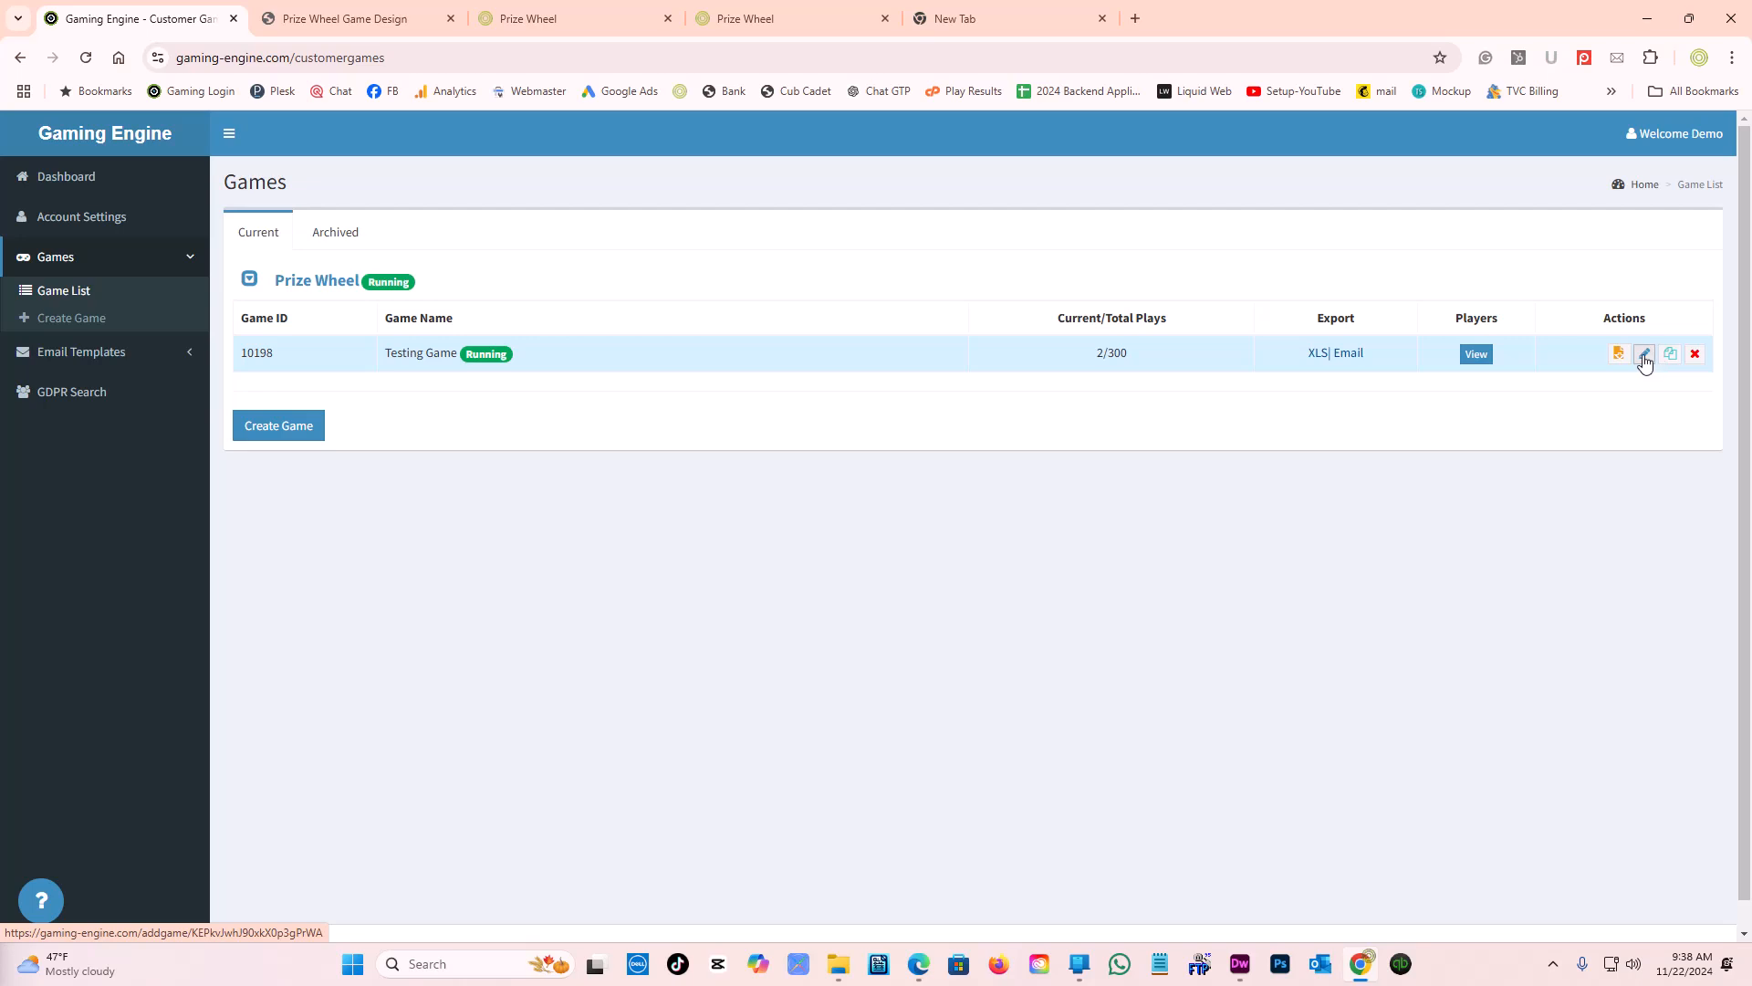
pyautogui.click(1652, 356)
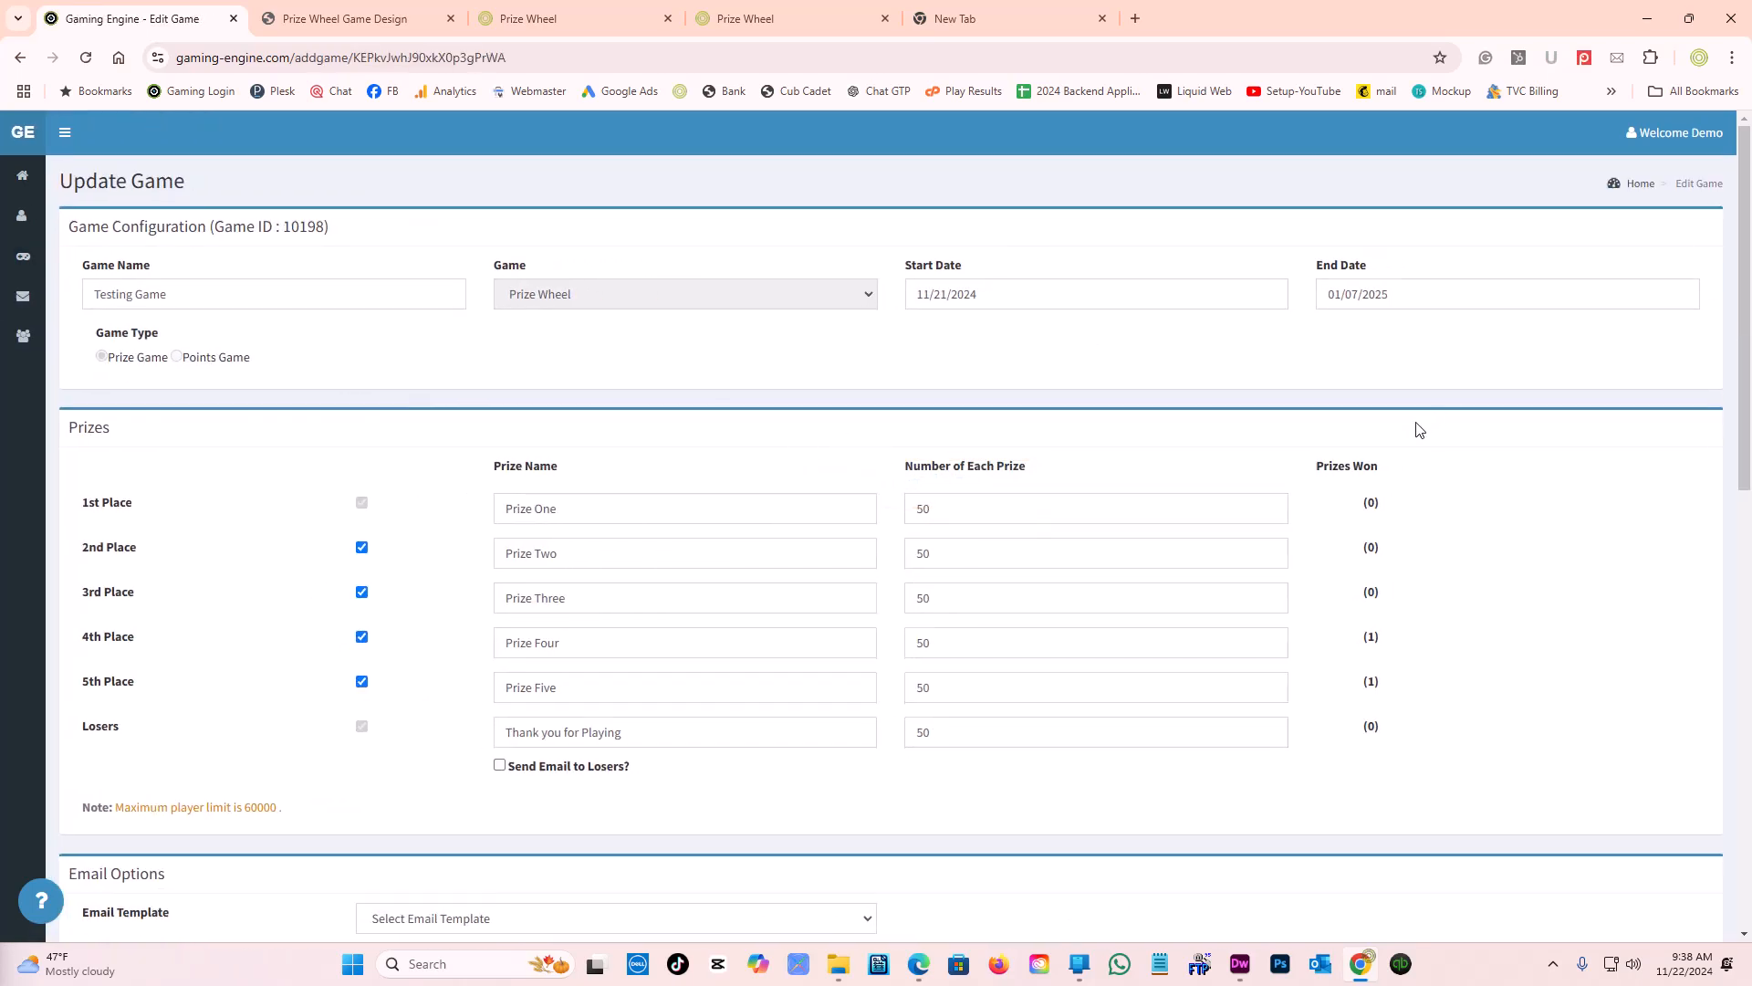
# - Rename the 3rd Place prize to Amazon Card and set its number of prizes to 2
pyautogui.scroll(-2, 1265, 521)
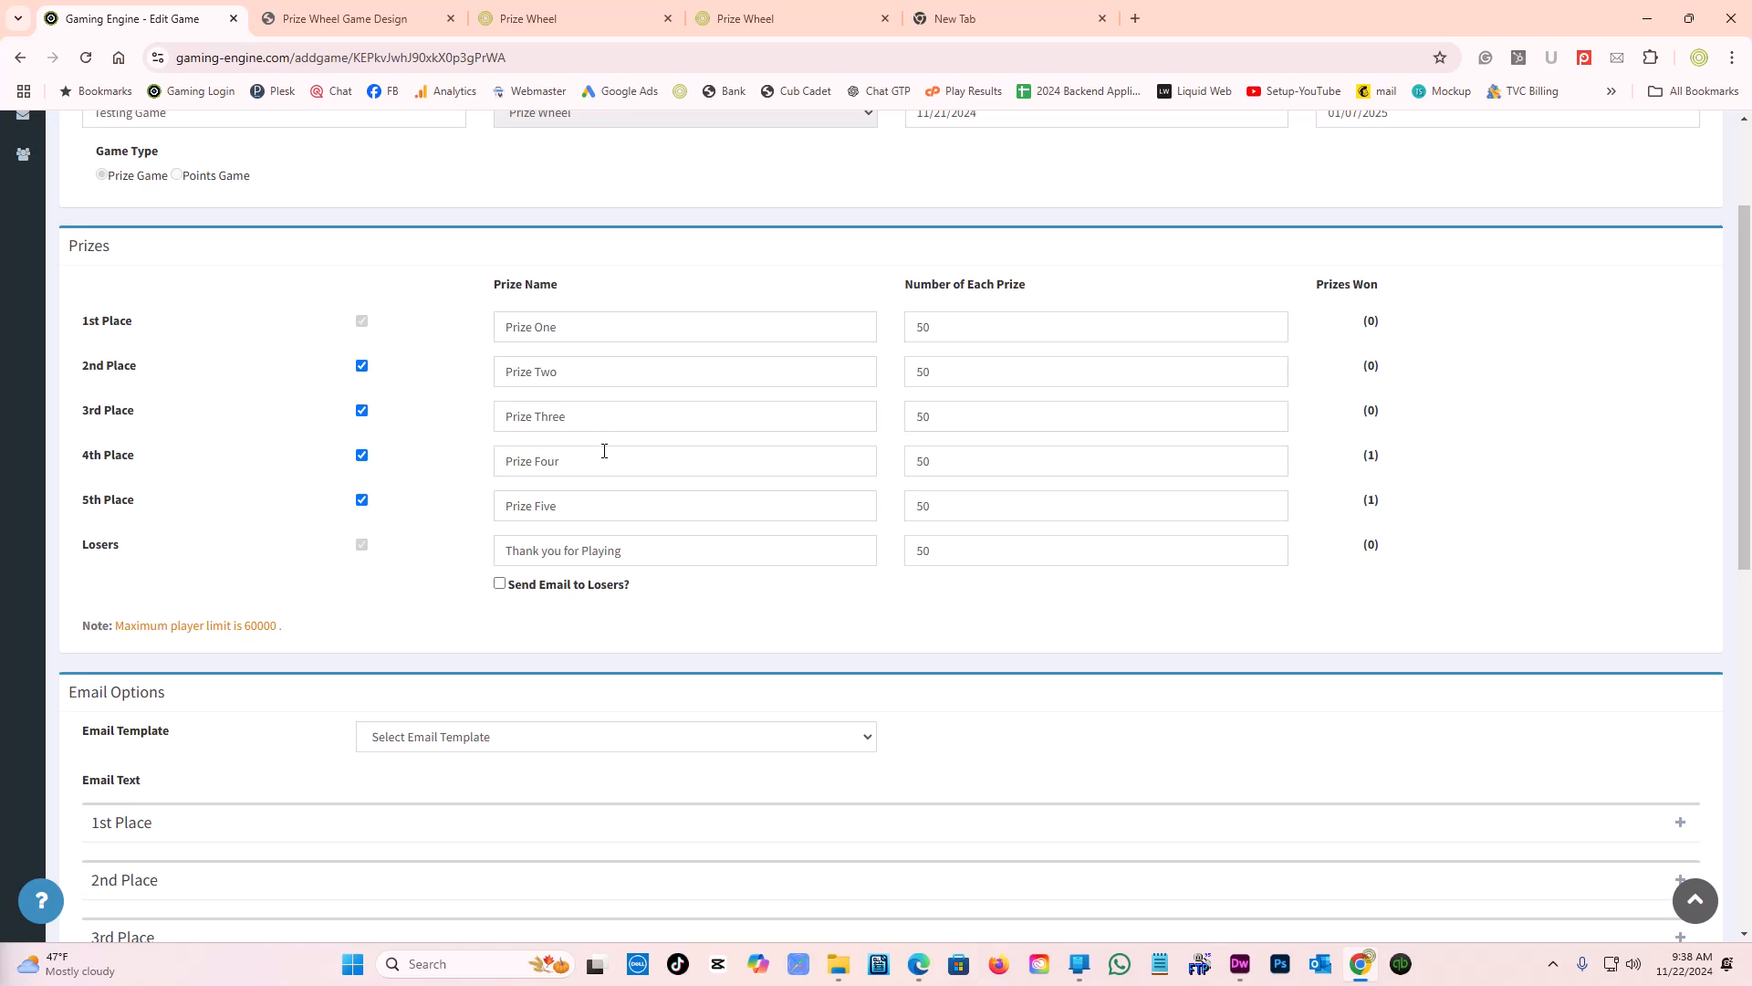
pyautogui.tripleClick(606, 423)
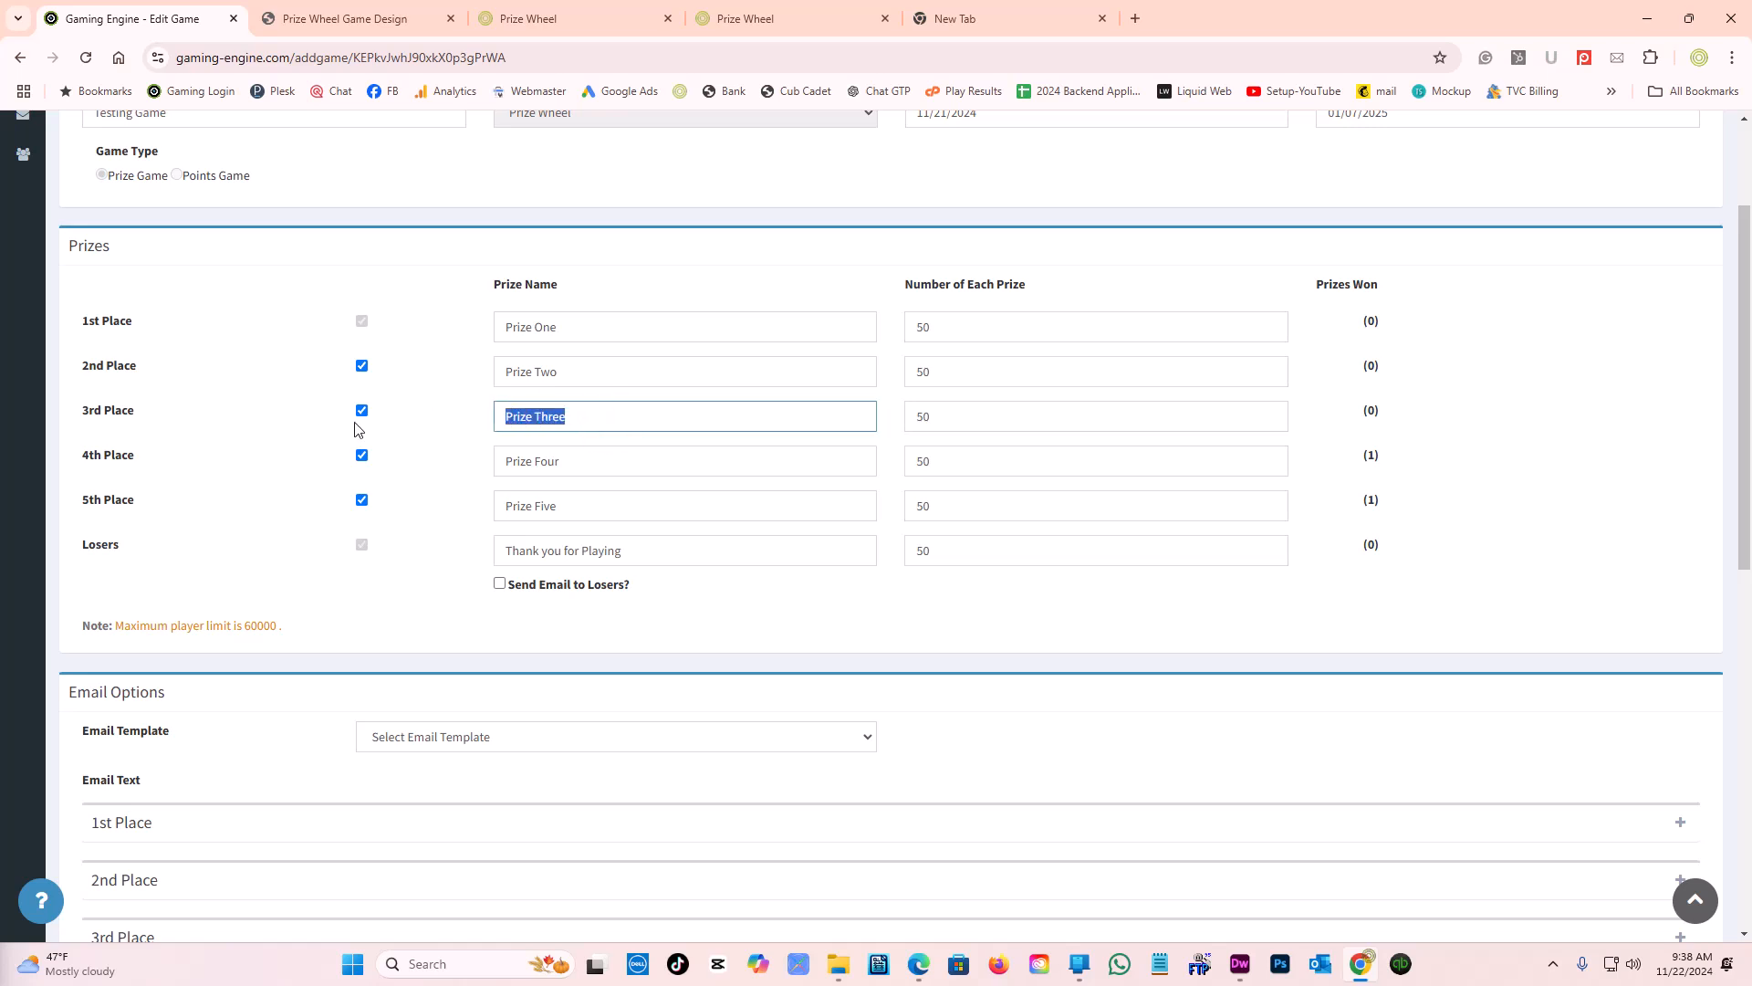
pyautogui.write('Amazon')
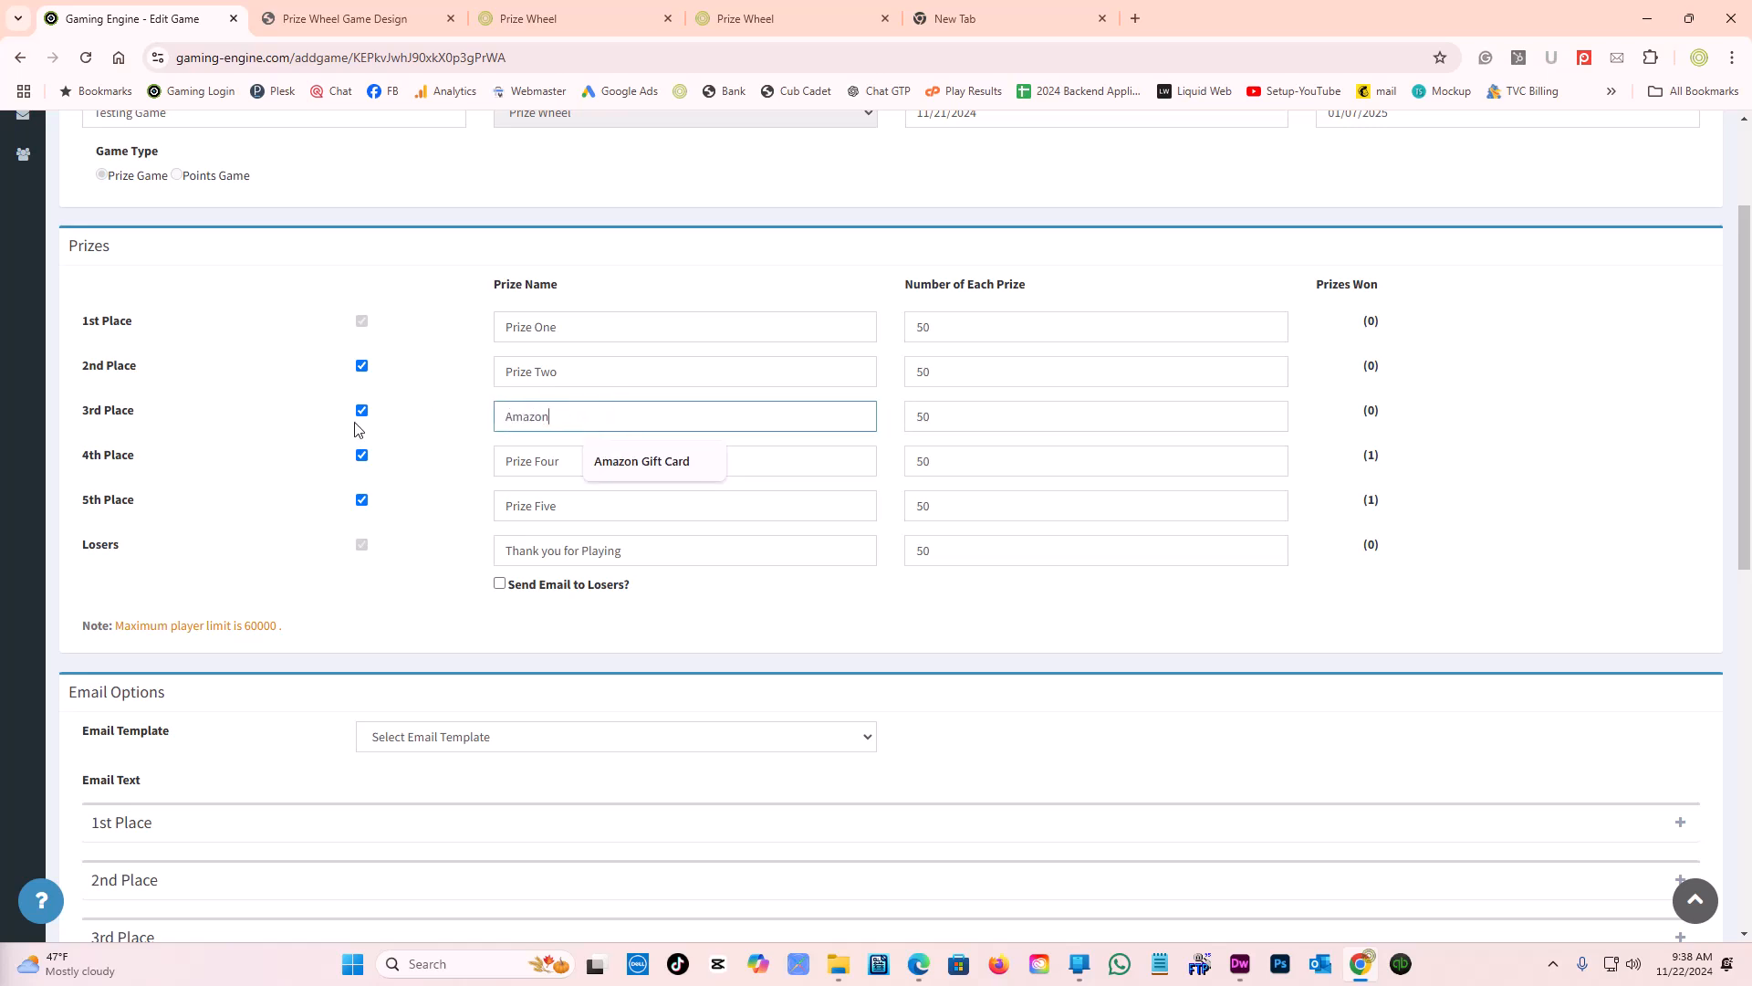
pyautogui.write(' Card')
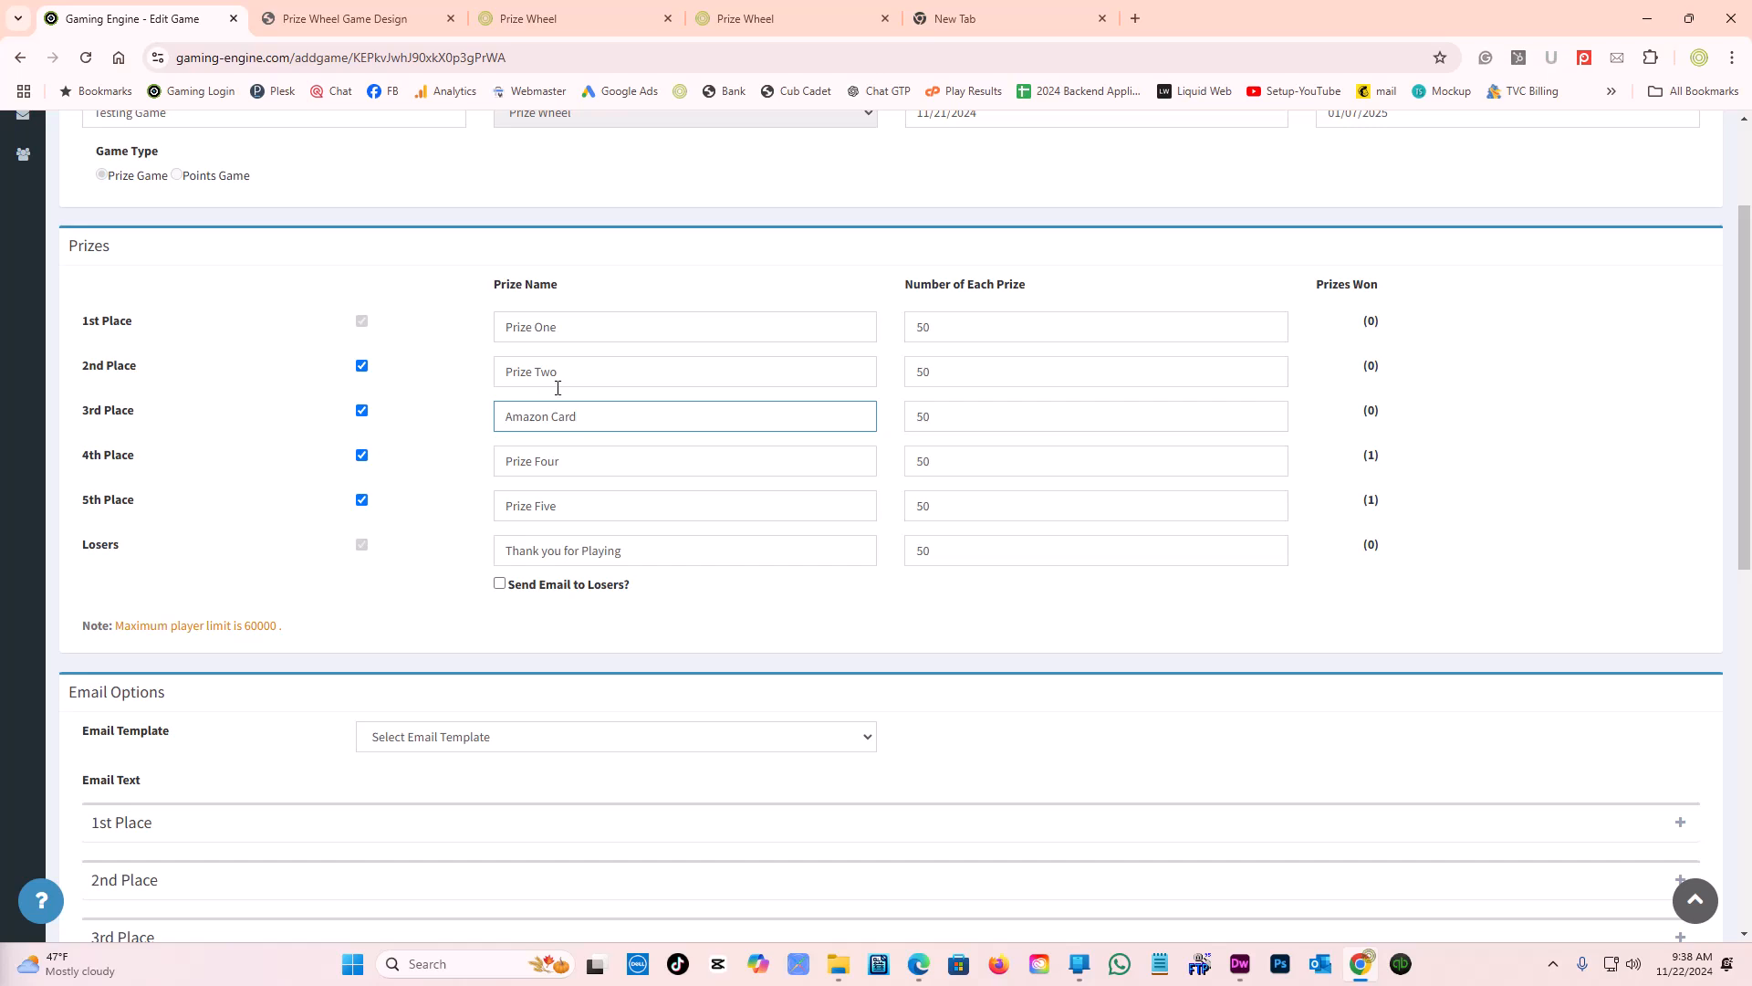
pyautogui.doubleClick(974, 421)
pyautogui.write('2')
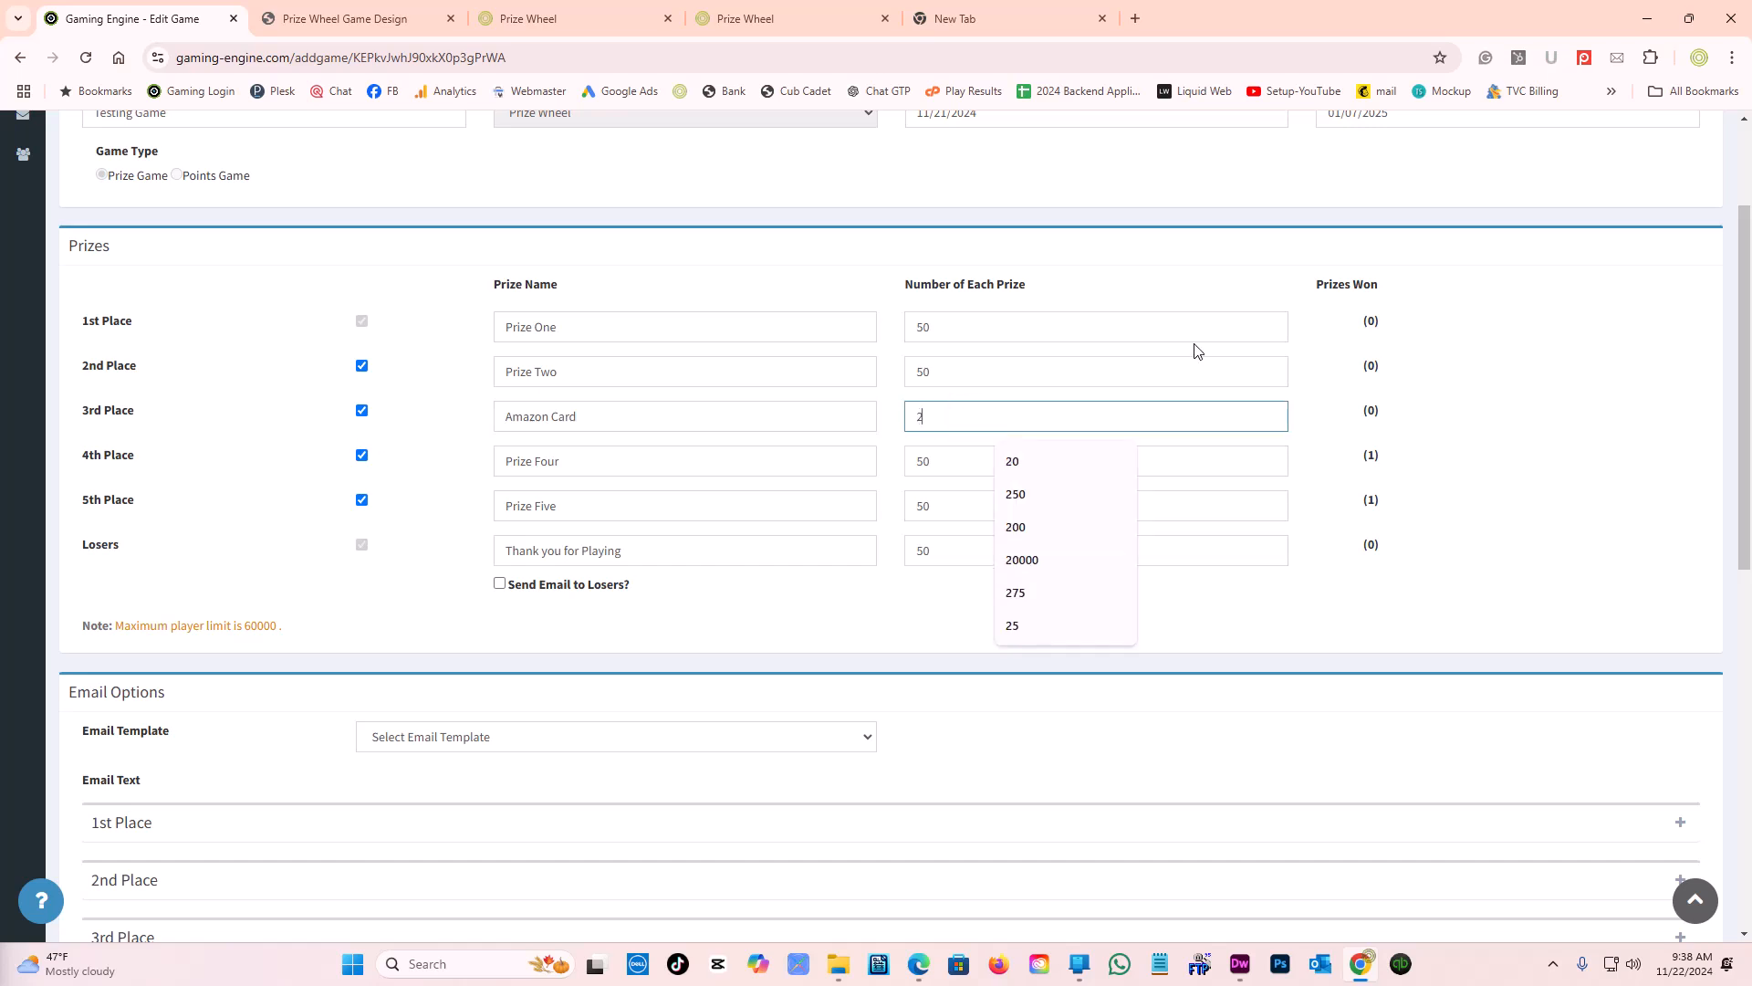
pyautogui.click(1186, 274)
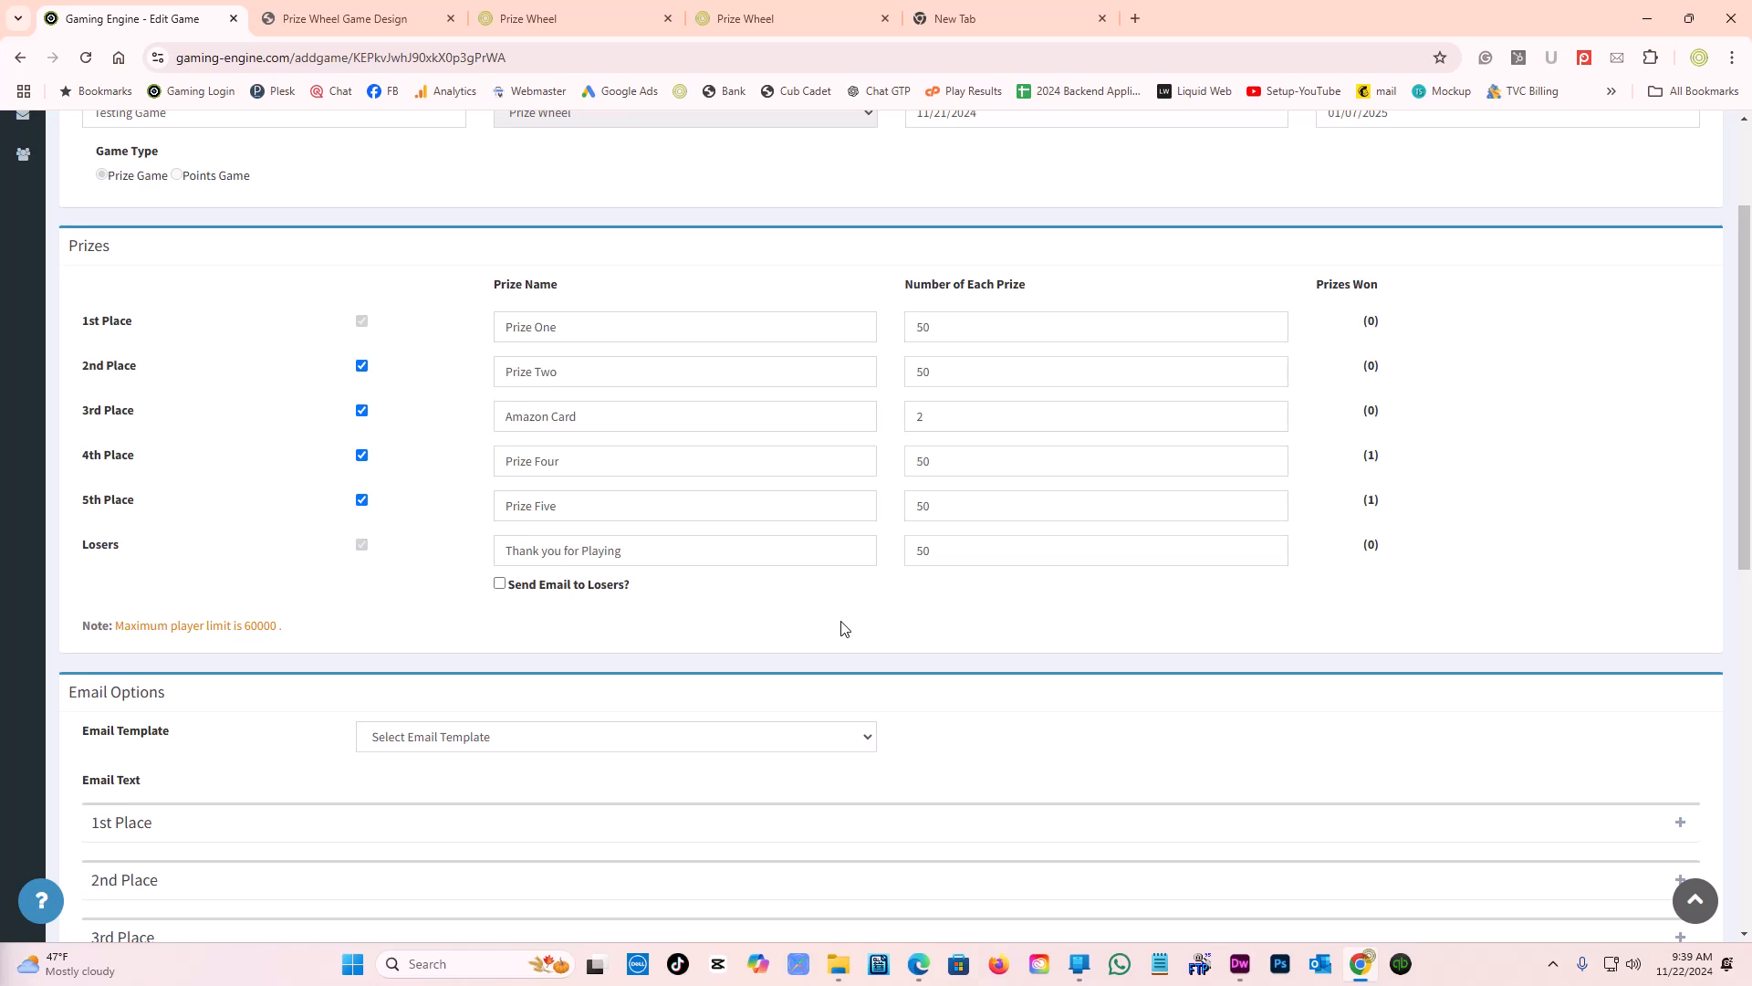
# - Add a game rule allowing a maximum of 1 play per Lifetime based on the Email field, and save the game update
pyautogui.scroll(-7, 917, 617)
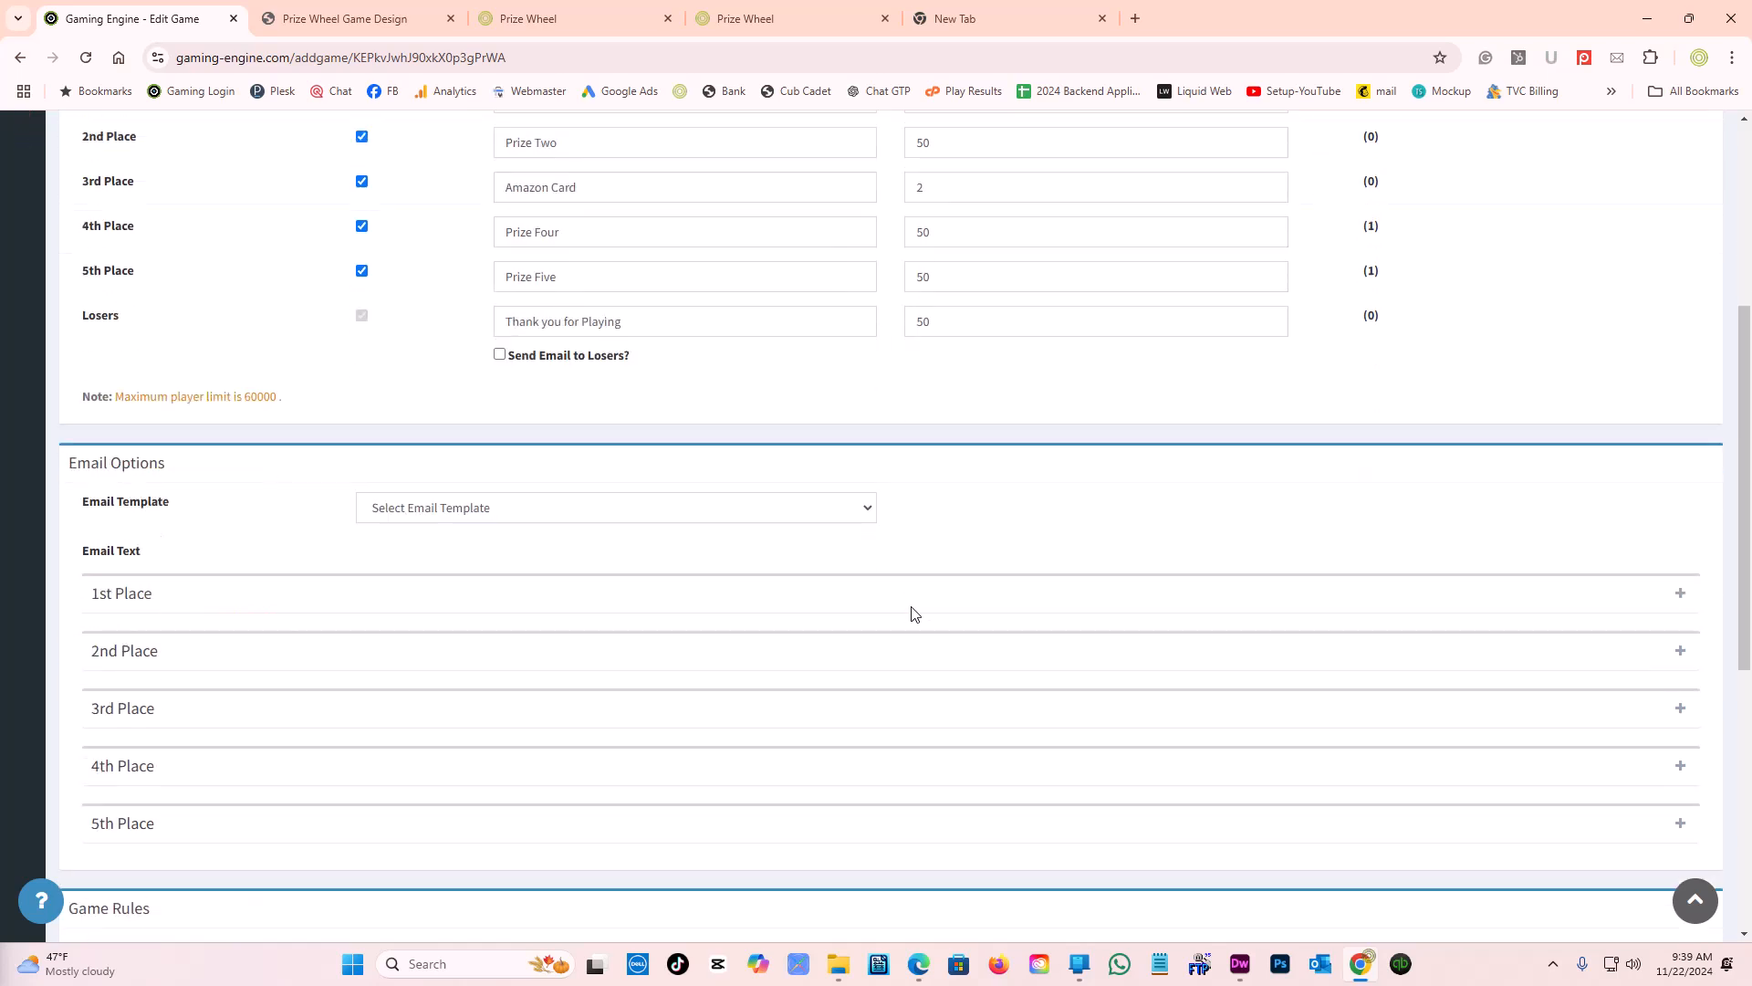
pyautogui.click(308, 557)
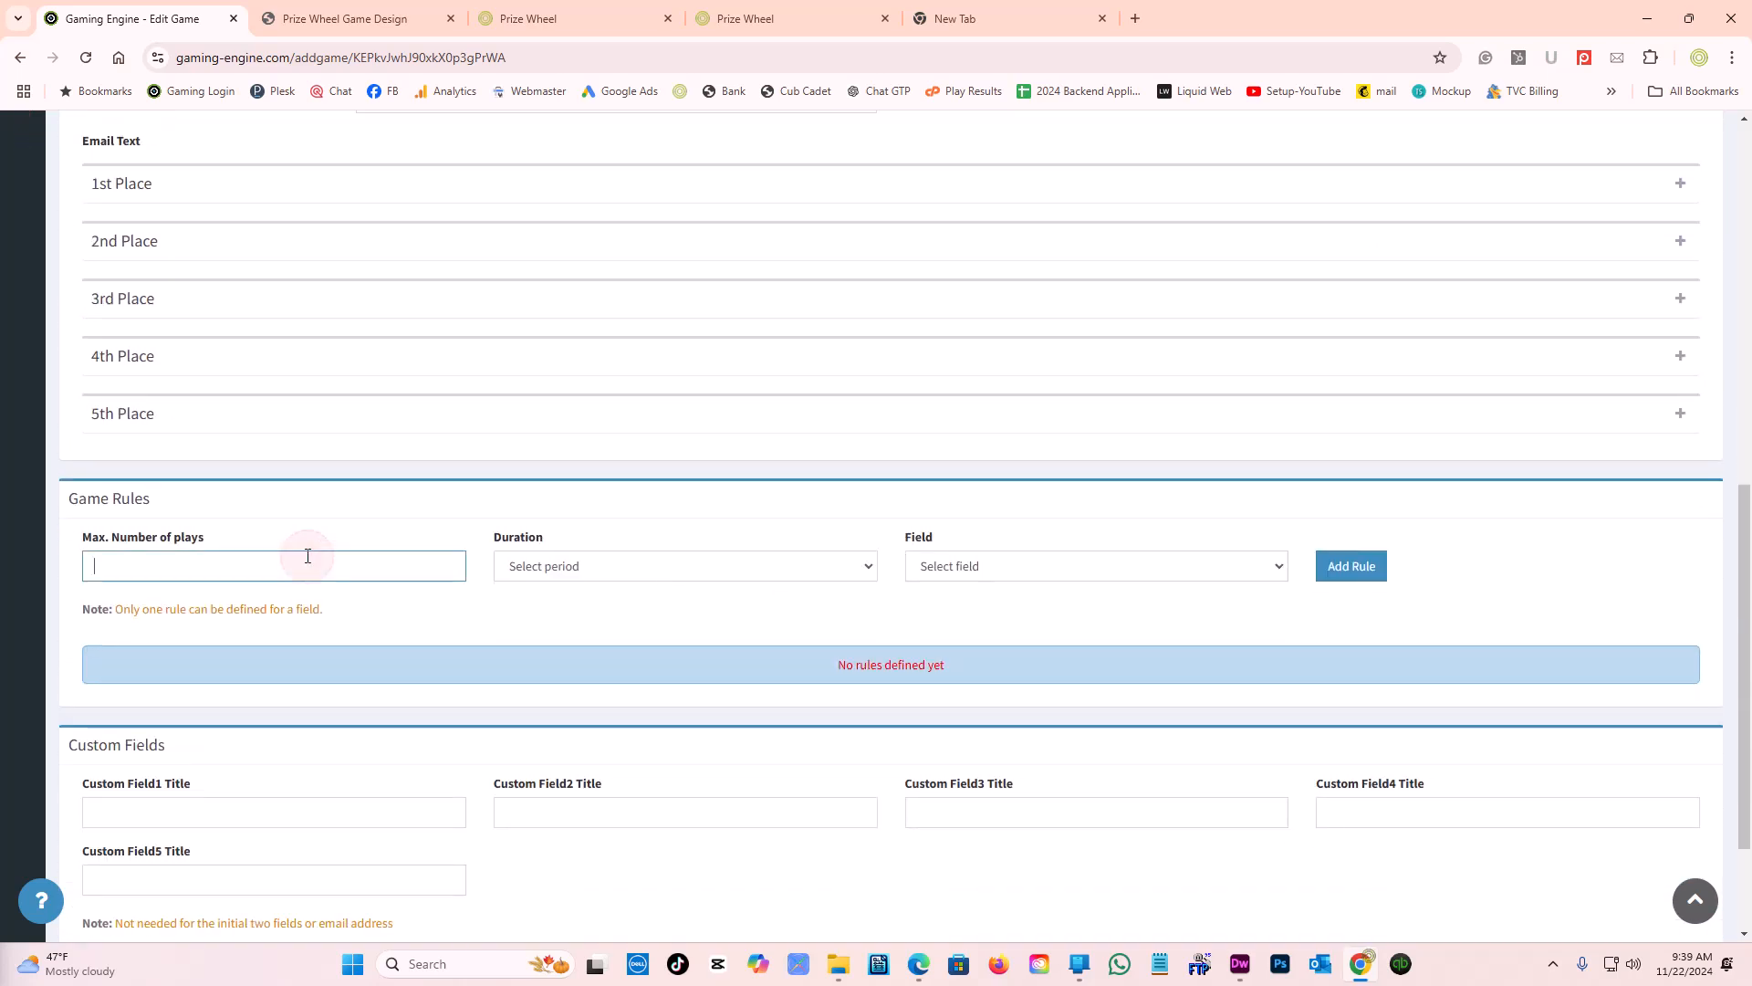
pyautogui.write('1')
pyautogui.click(782, 573)
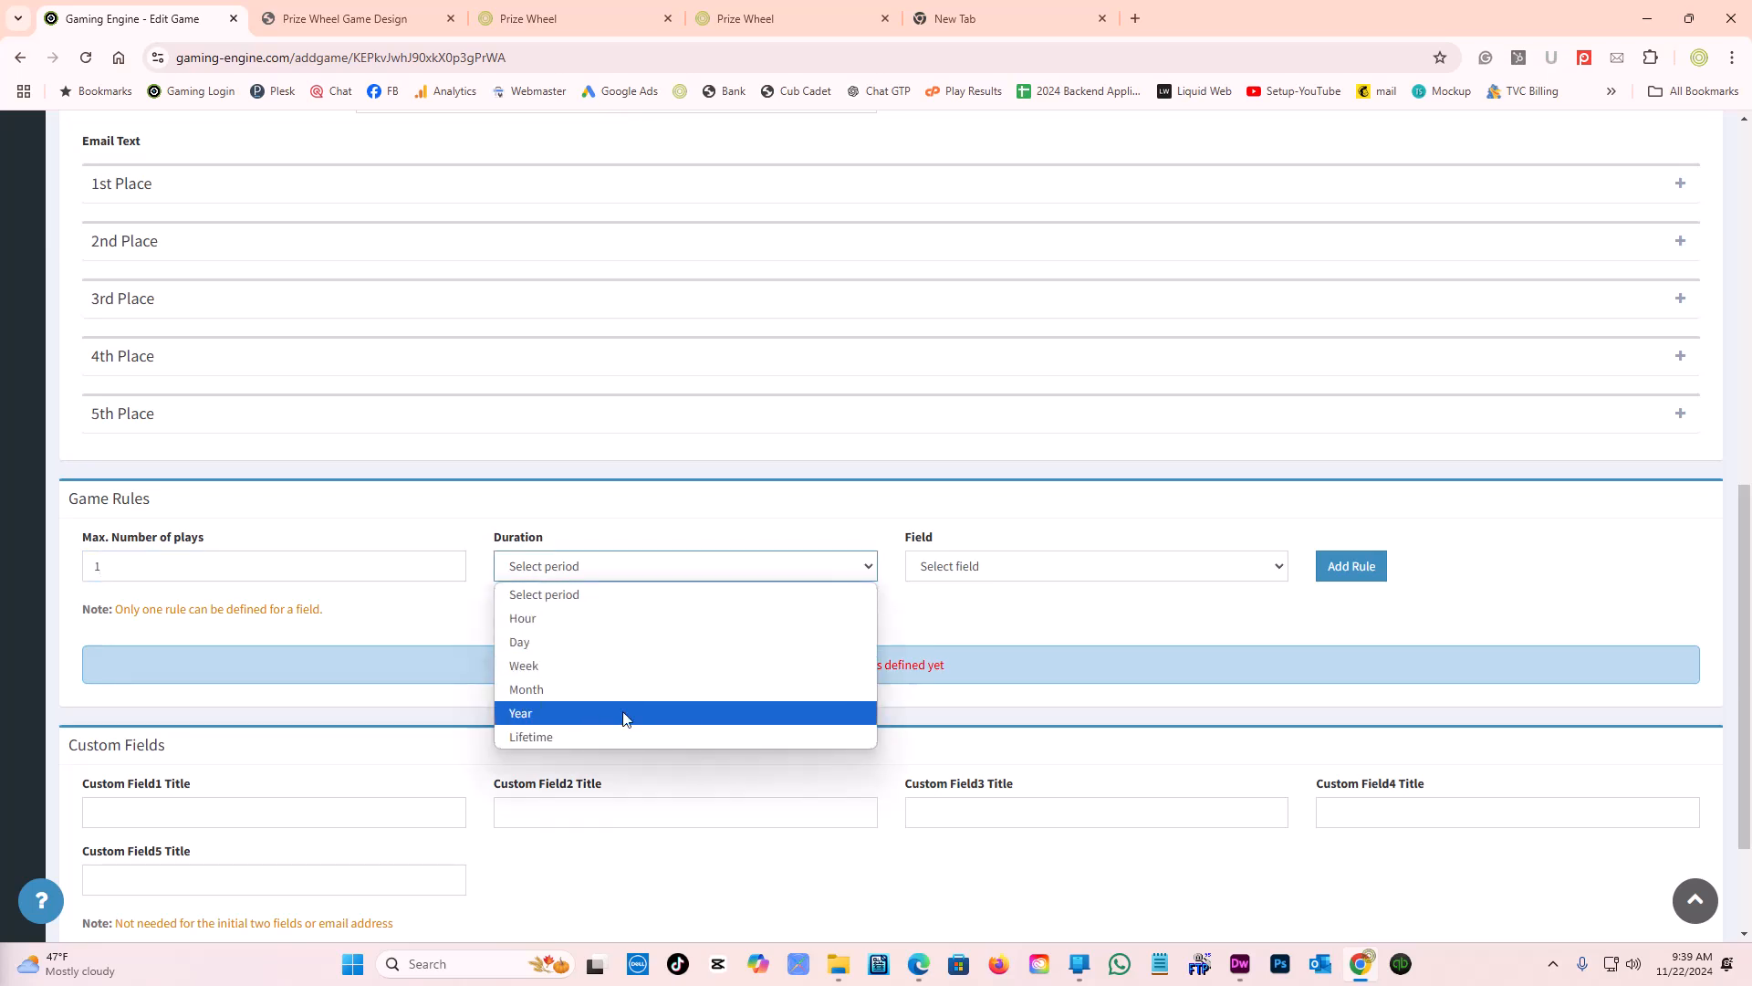
pyautogui.click(621, 738)
pyautogui.click(1087, 567)
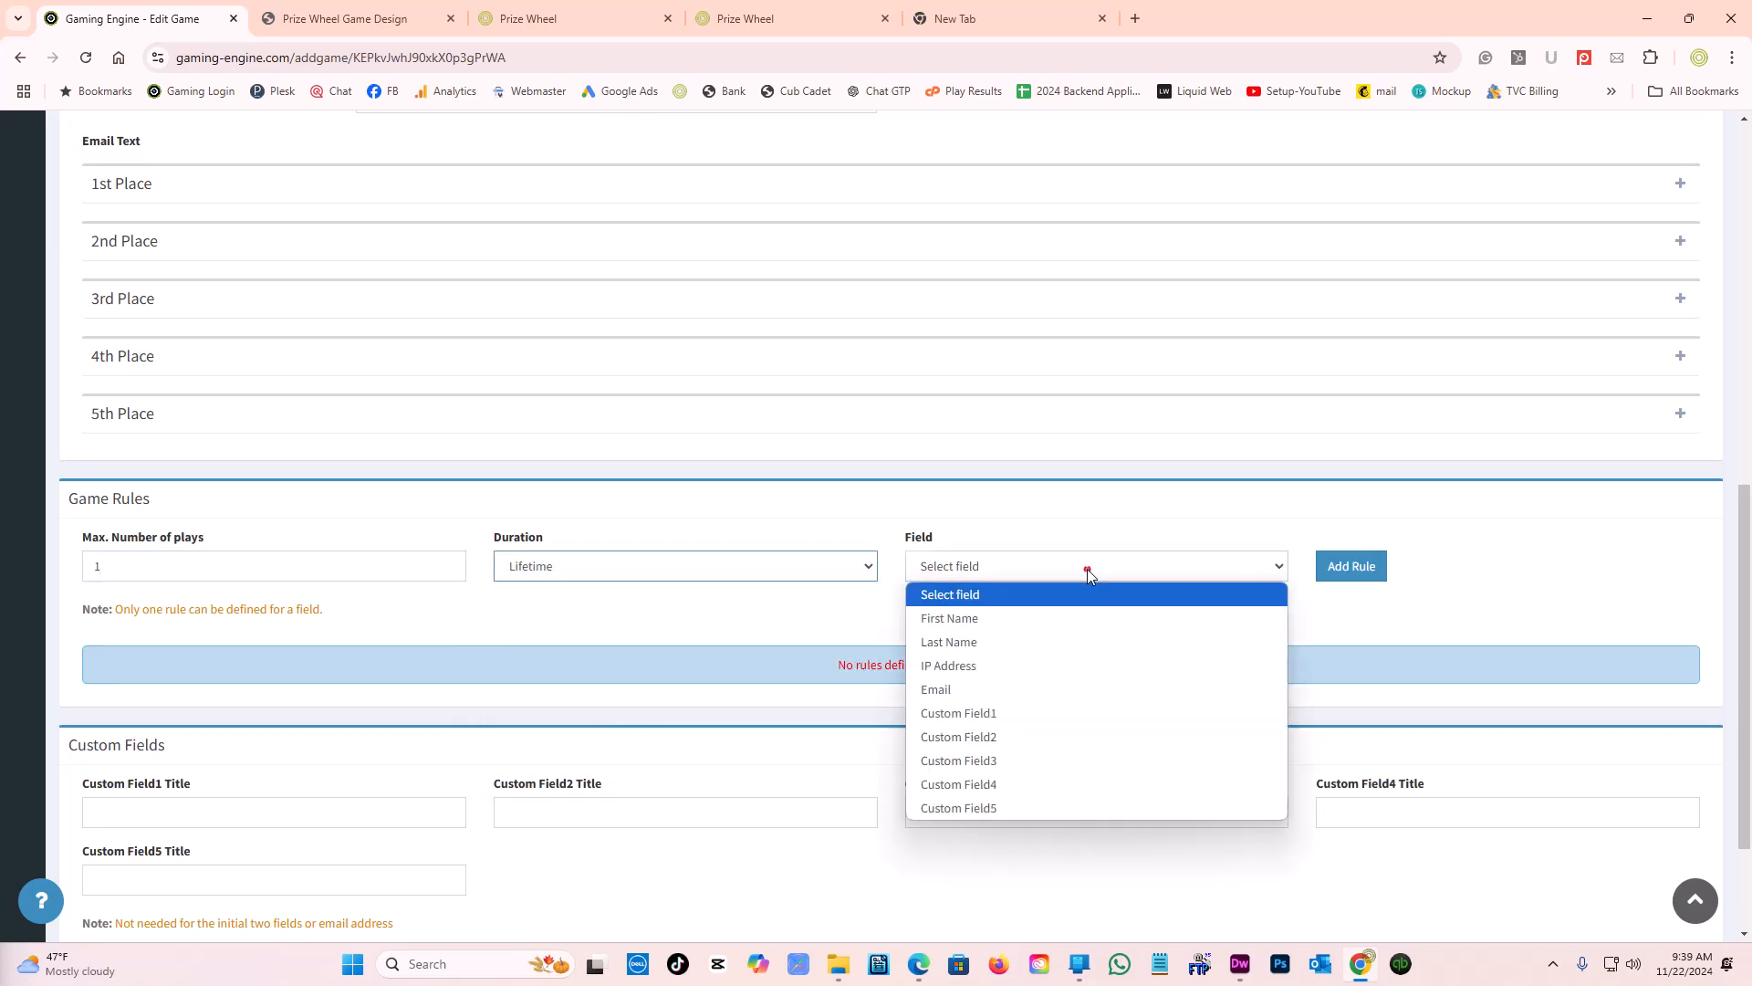
pyautogui.click(1017, 686)
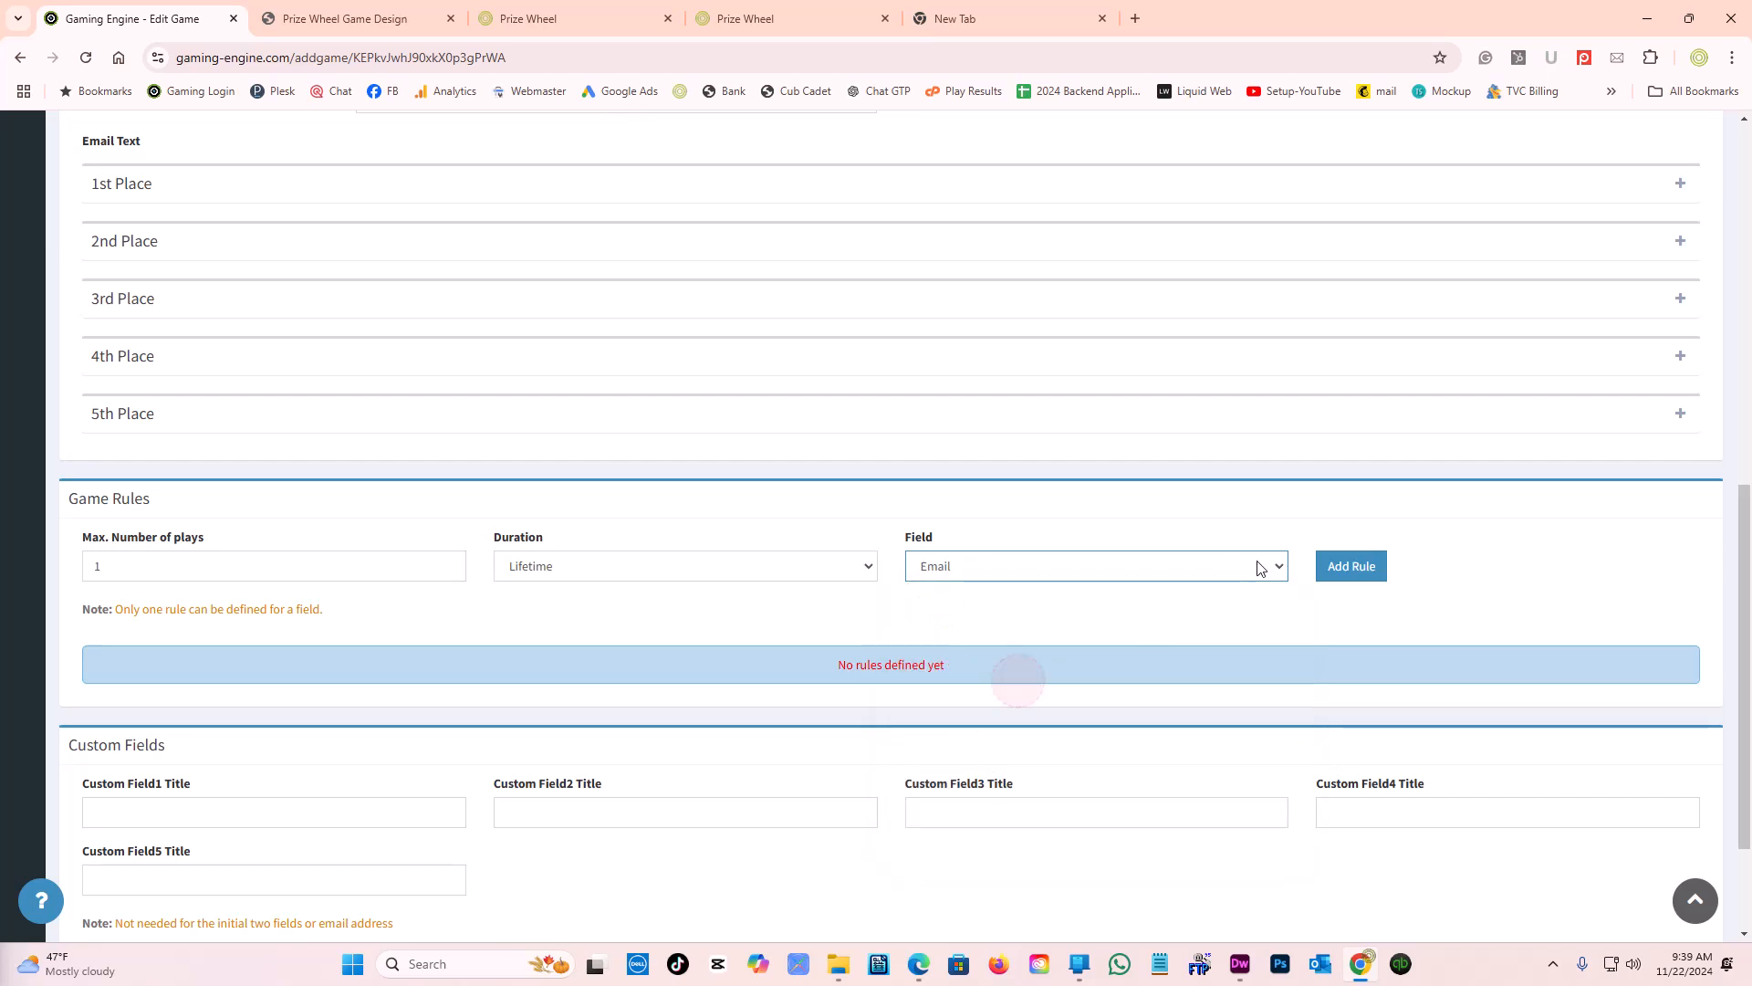
pyautogui.click(1348, 563)
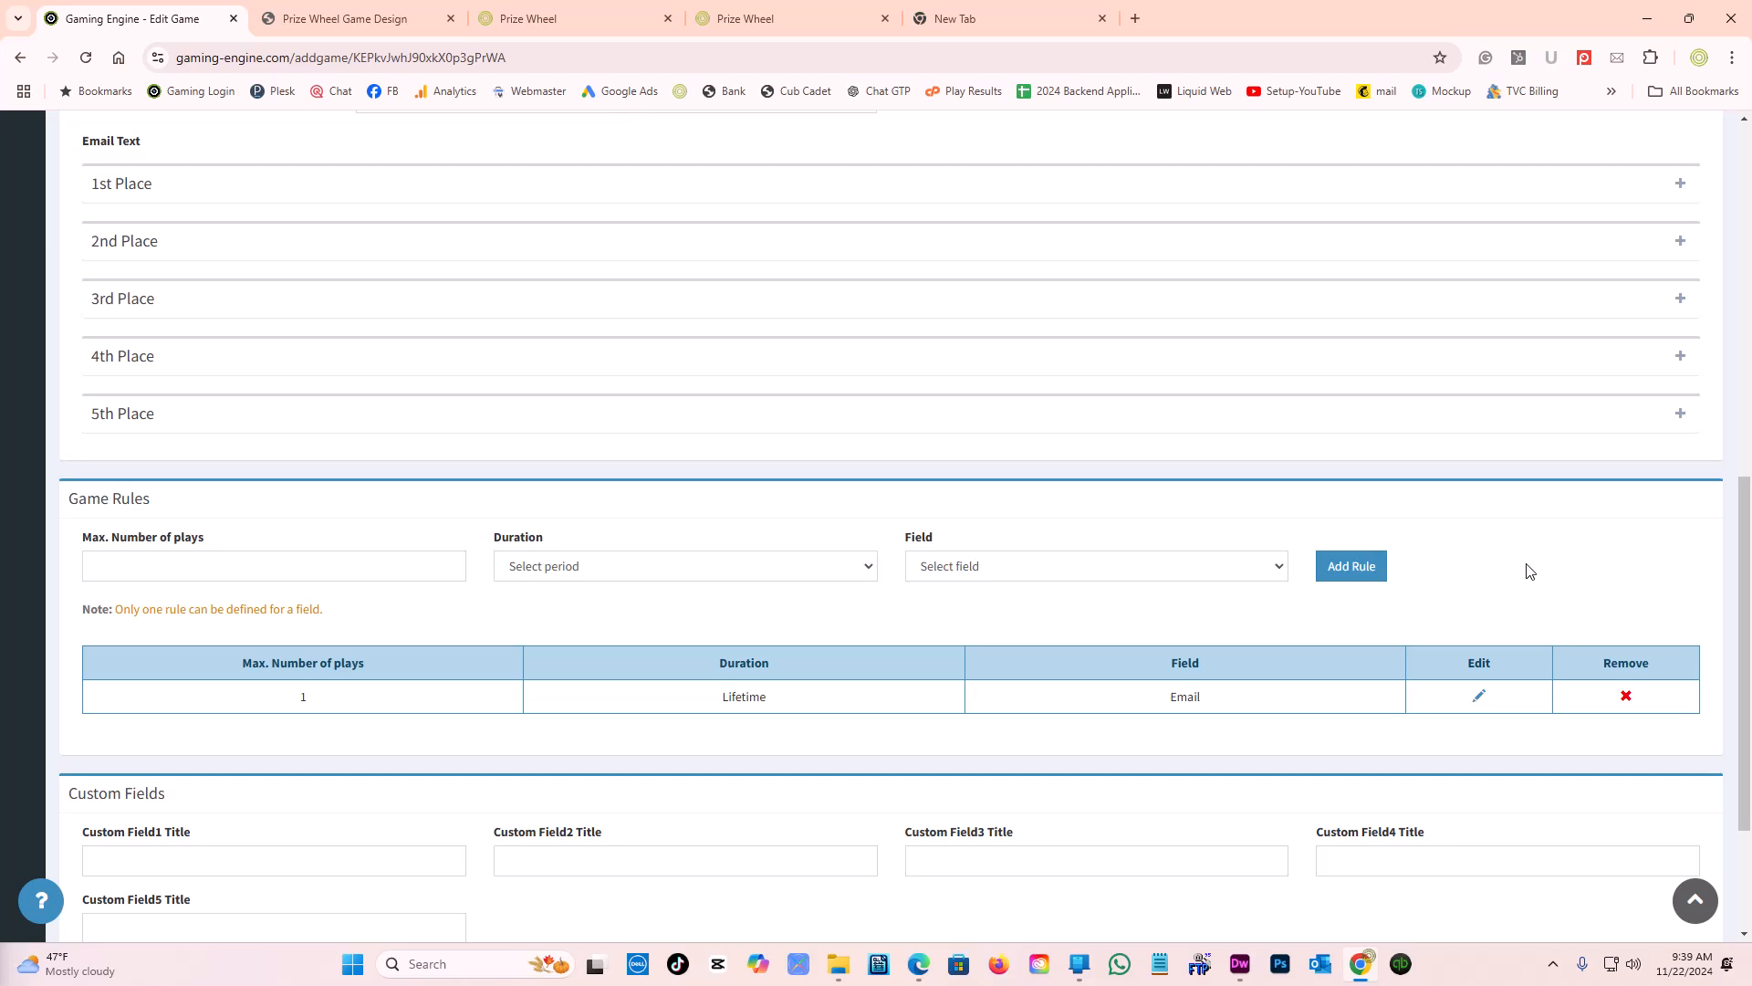
pyautogui.scroll(-3, 1529, 571)
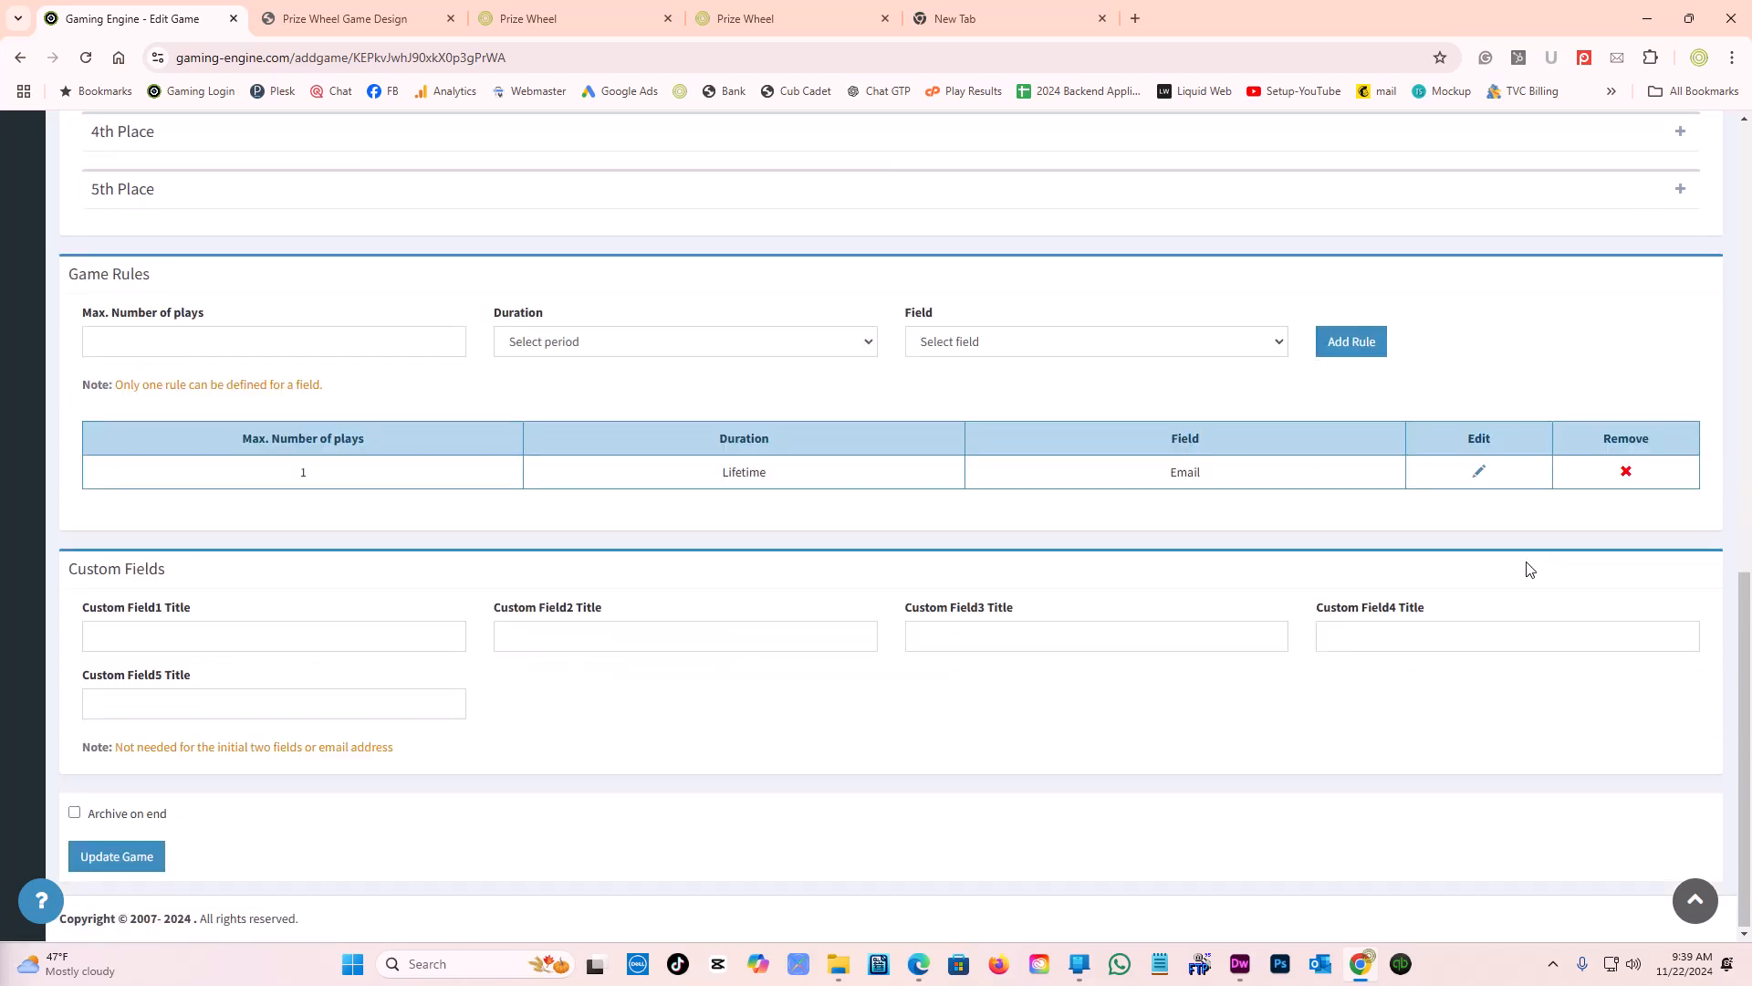
pyautogui.click(128, 857)
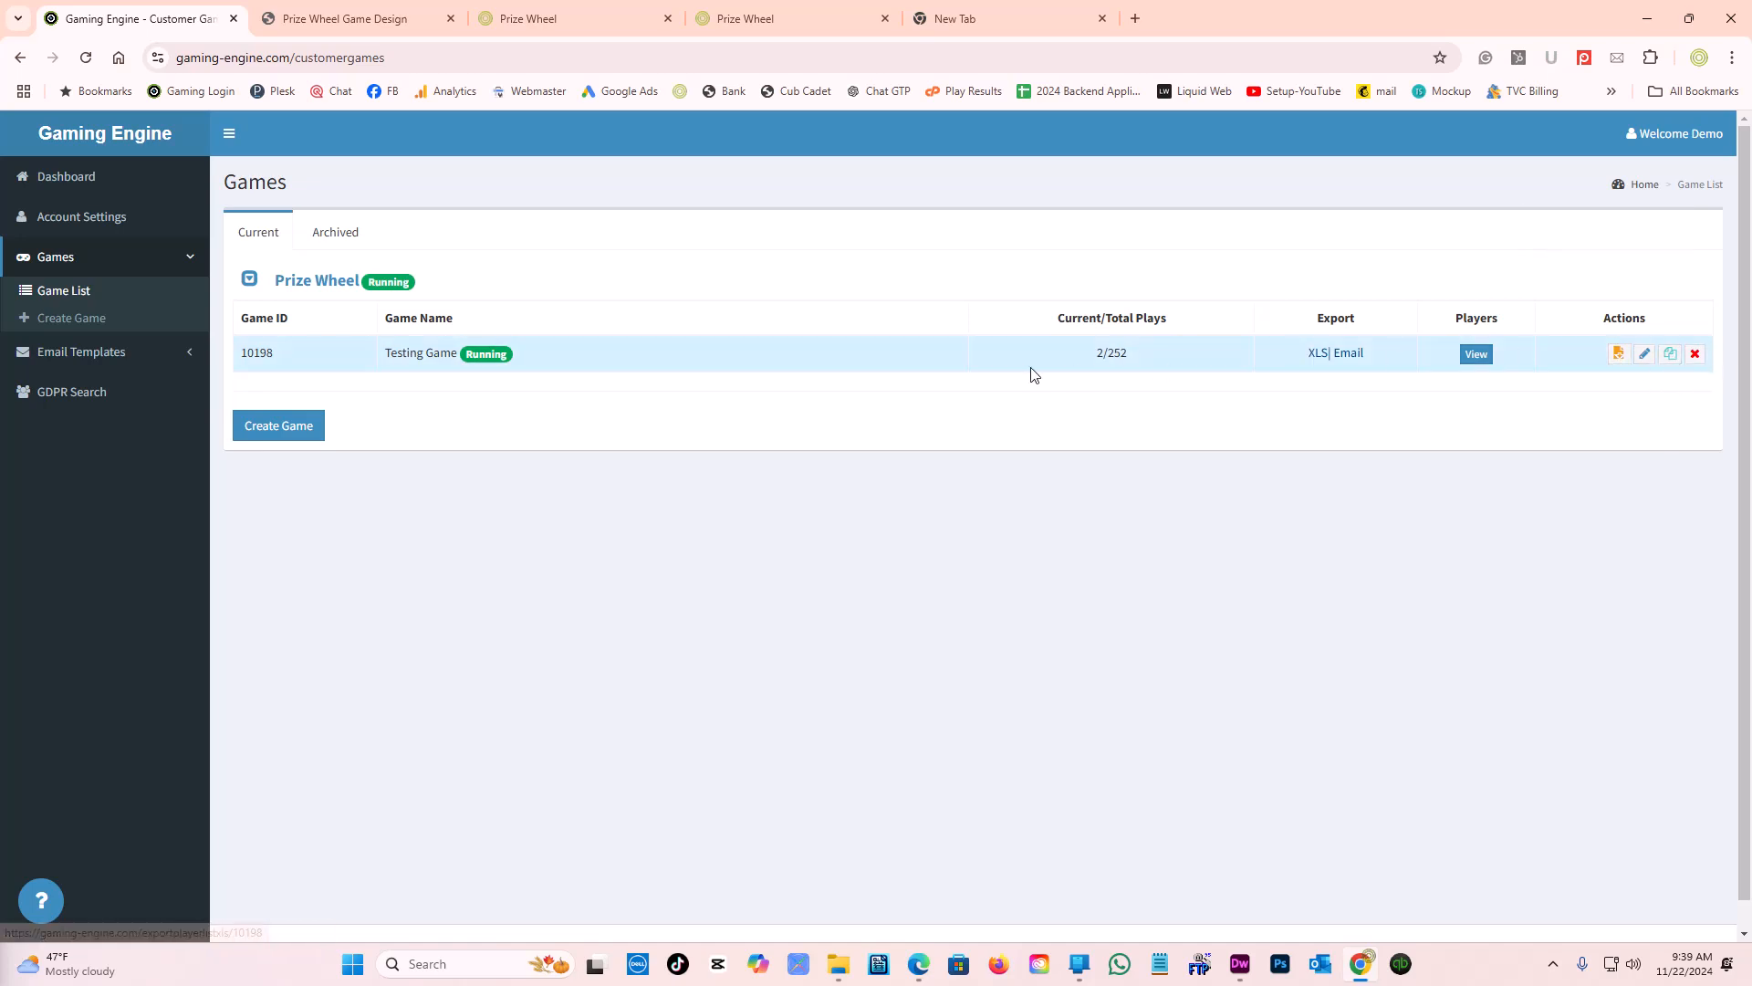
# - Start a copy of the Testing Game with both its start date and end date set to 11/23/2024
pyautogui.click(1672, 354)
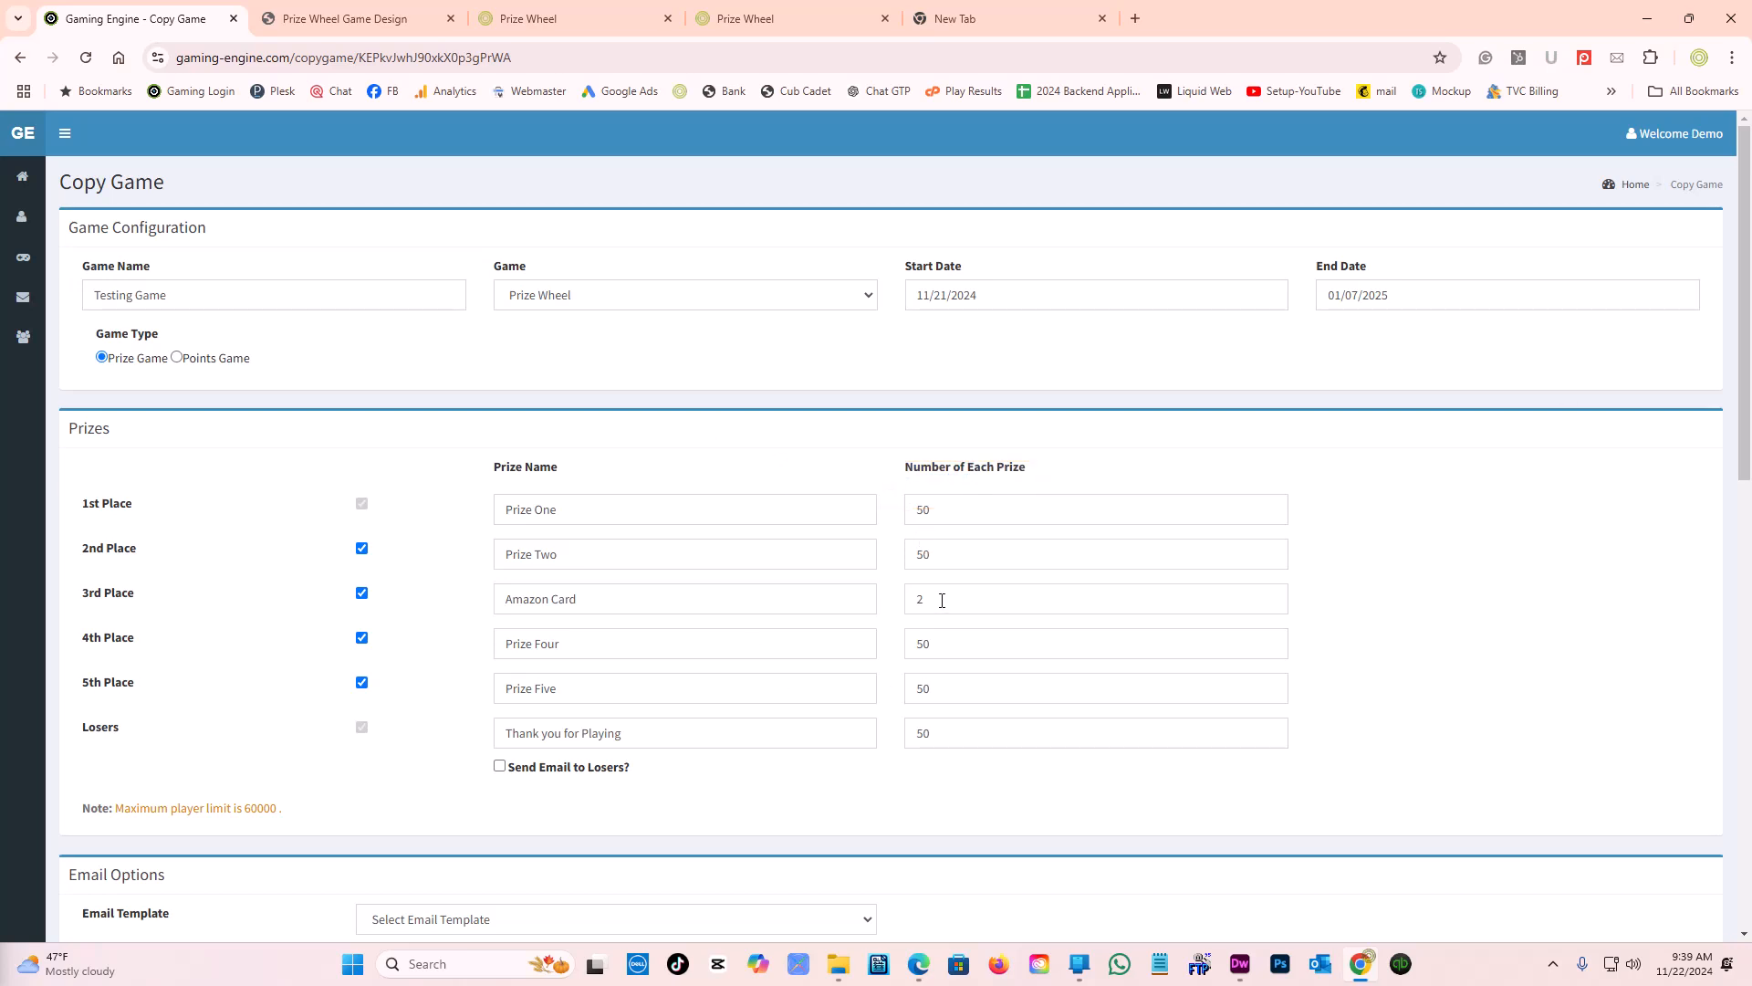
pyautogui.click(1020, 286)
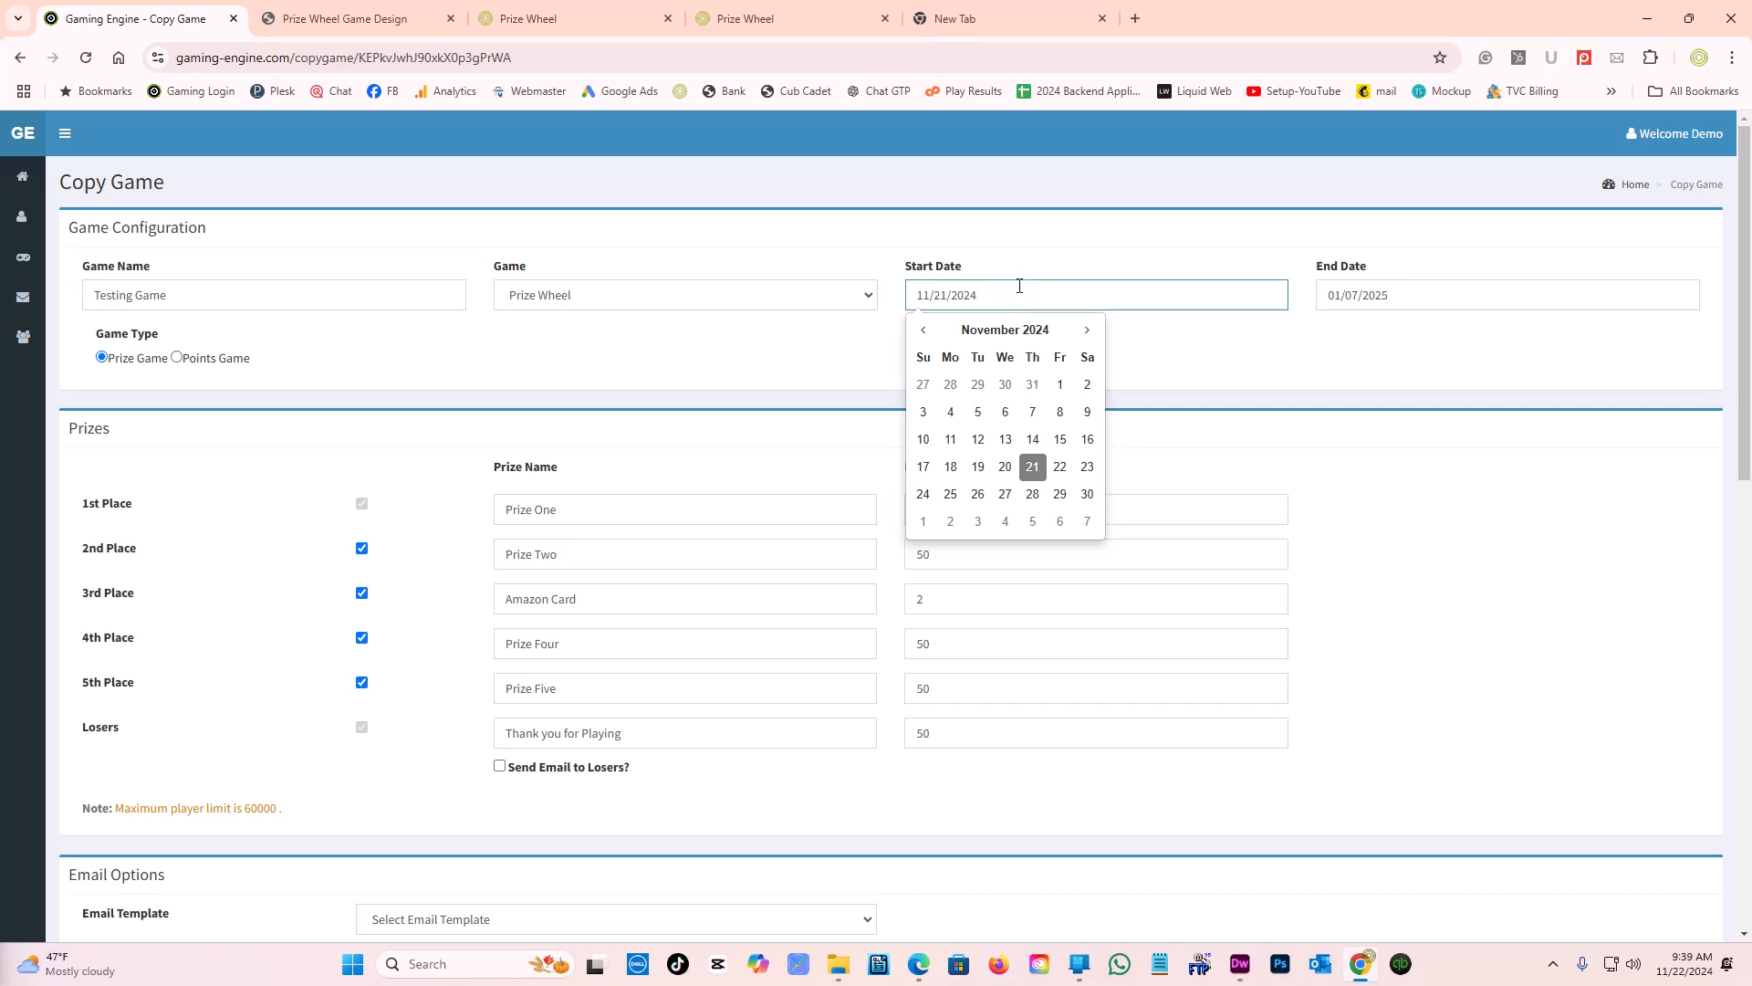
pyautogui.click(1087, 466)
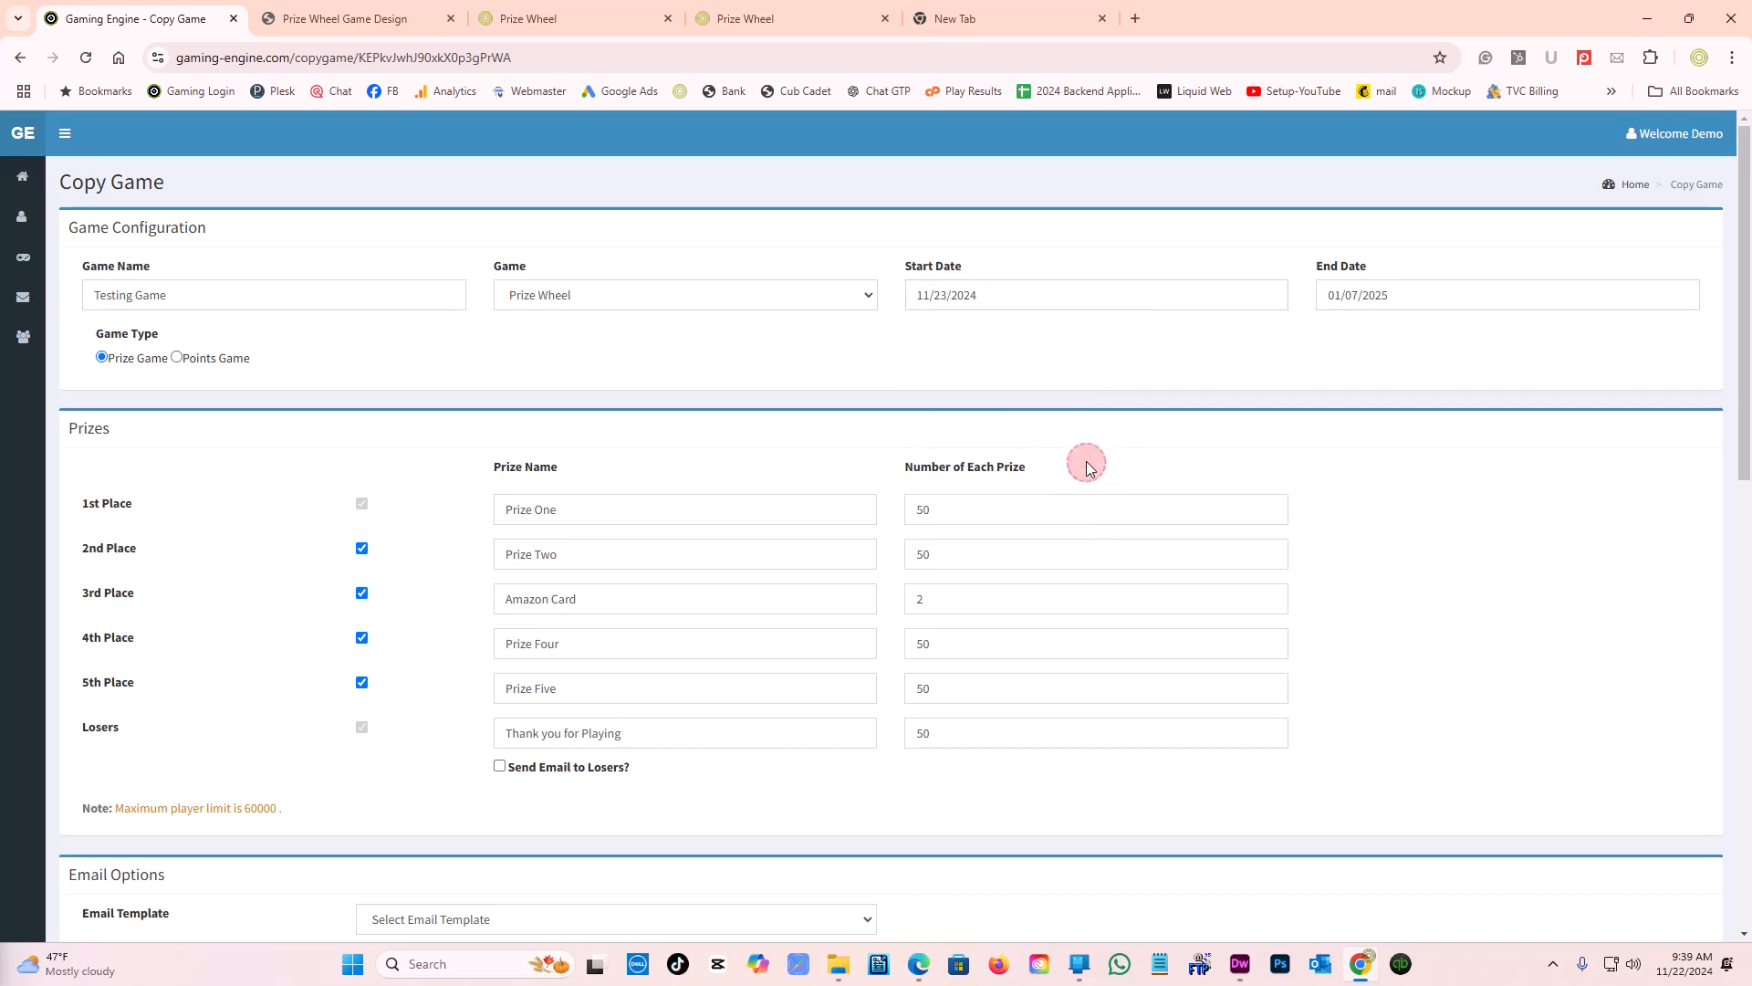
pyautogui.click(1134, 286)
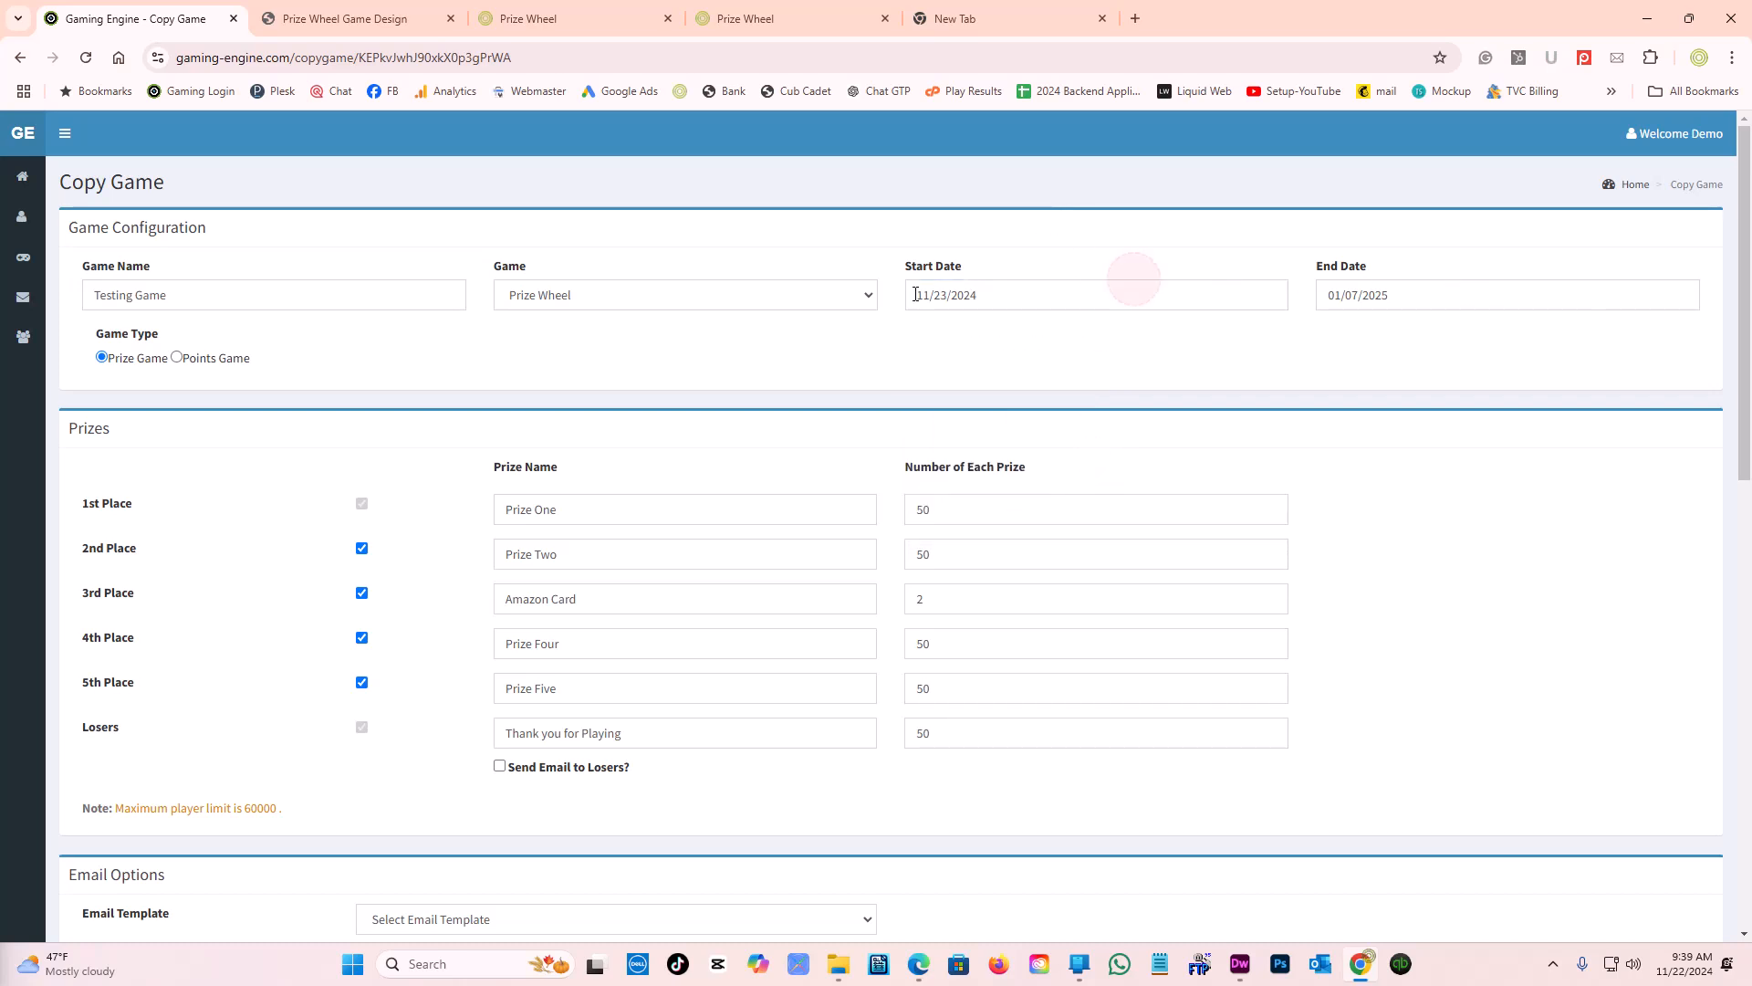
pyautogui.moveTo(998, 292); pyautogui.dragTo(890, 295)
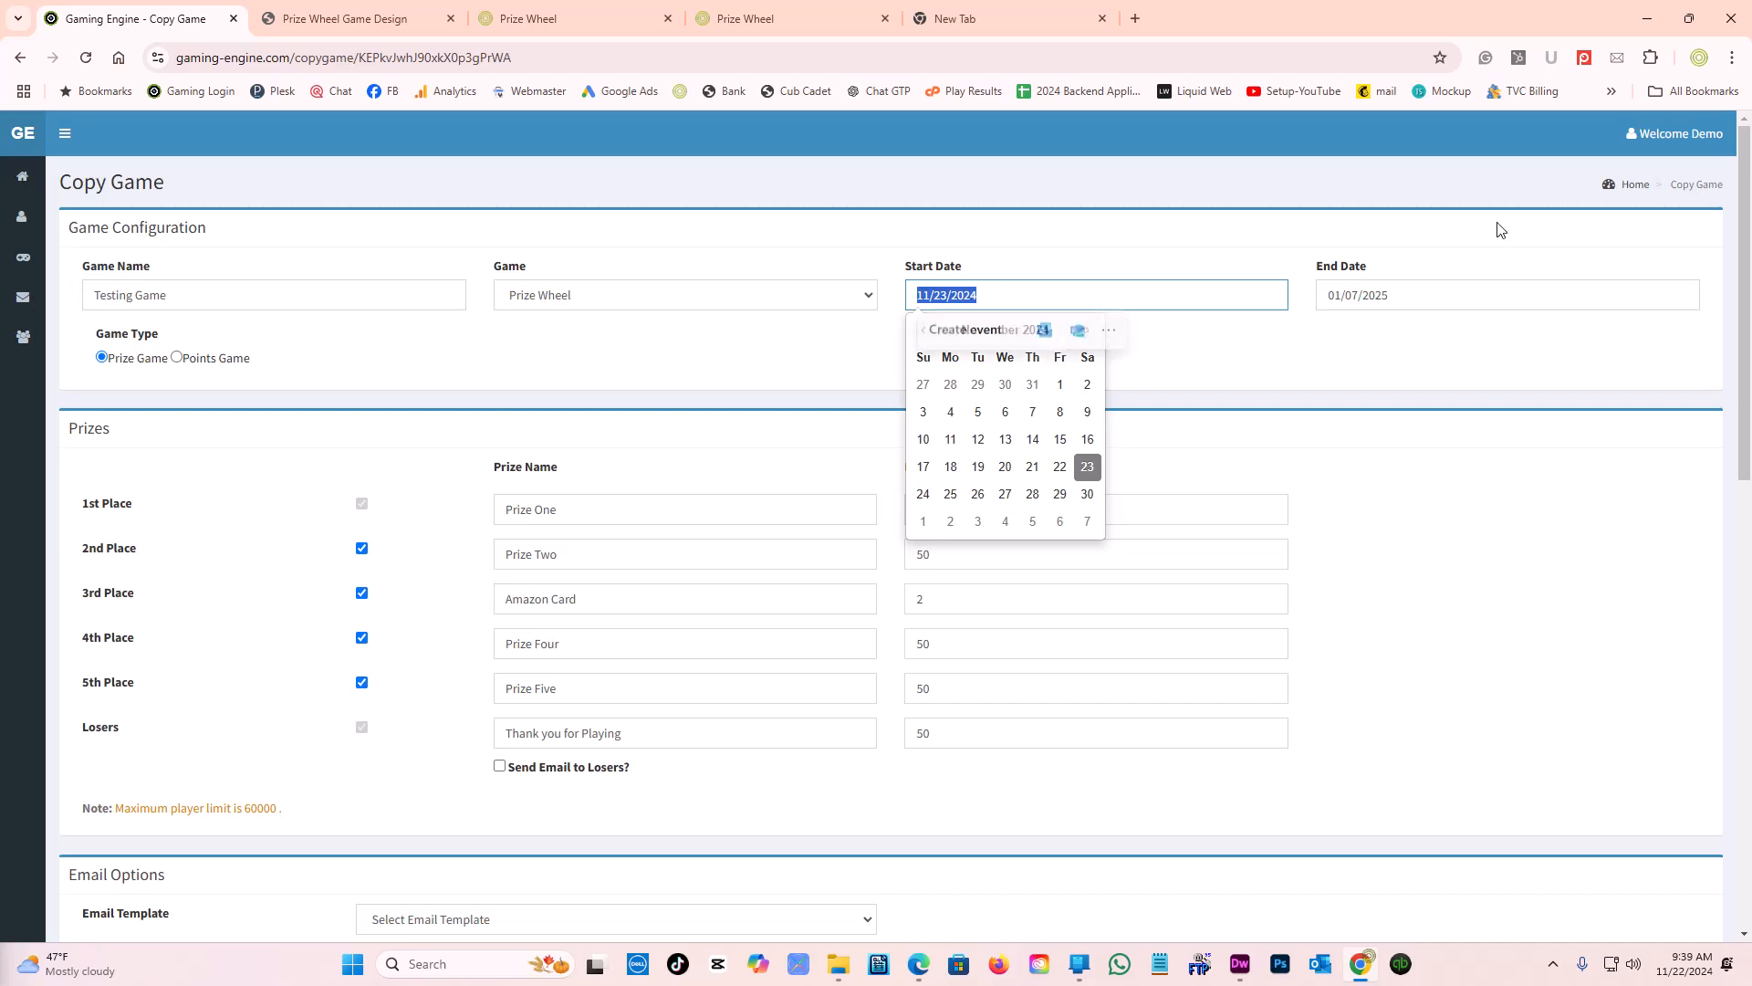
pyautogui.moveTo(1398, 290); pyautogui.dragTo(1186, 282)
pyautogui.hotkey('ctrl', 'v')
pyautogui.click(1278, 228)
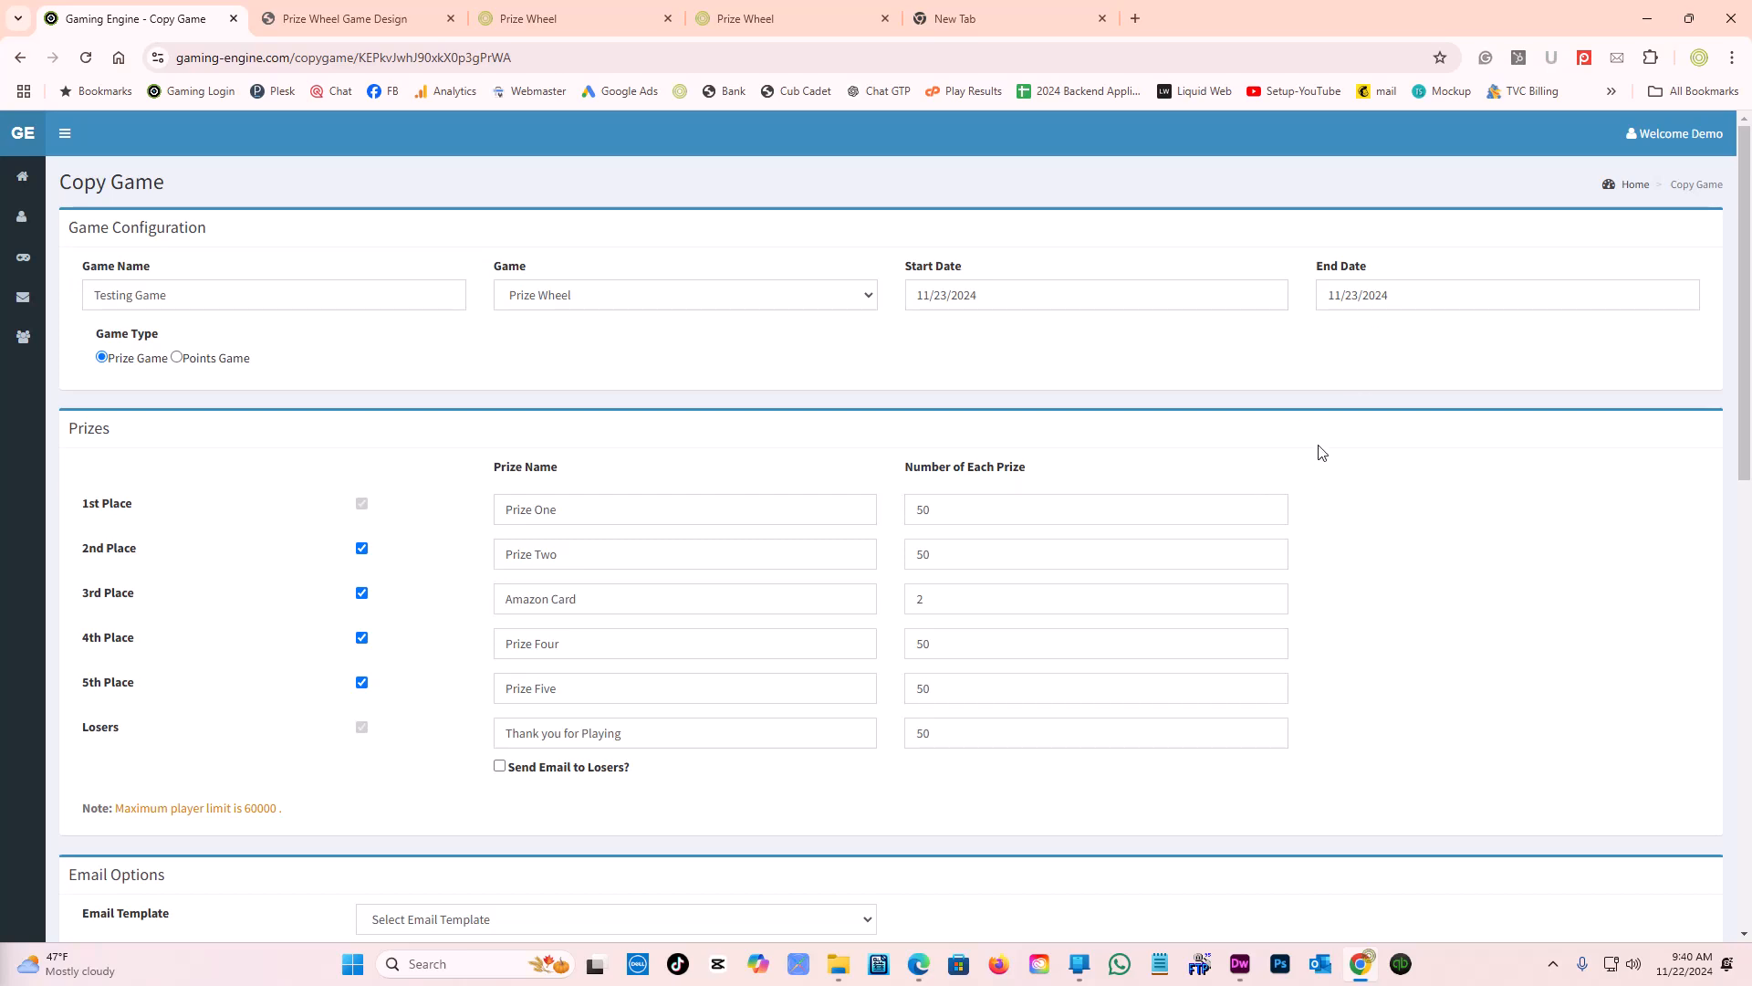
# - Set the copied game's number of 1st Place prizes to 1 and create the game
pyautogui.scroll(-2, 819, 258)
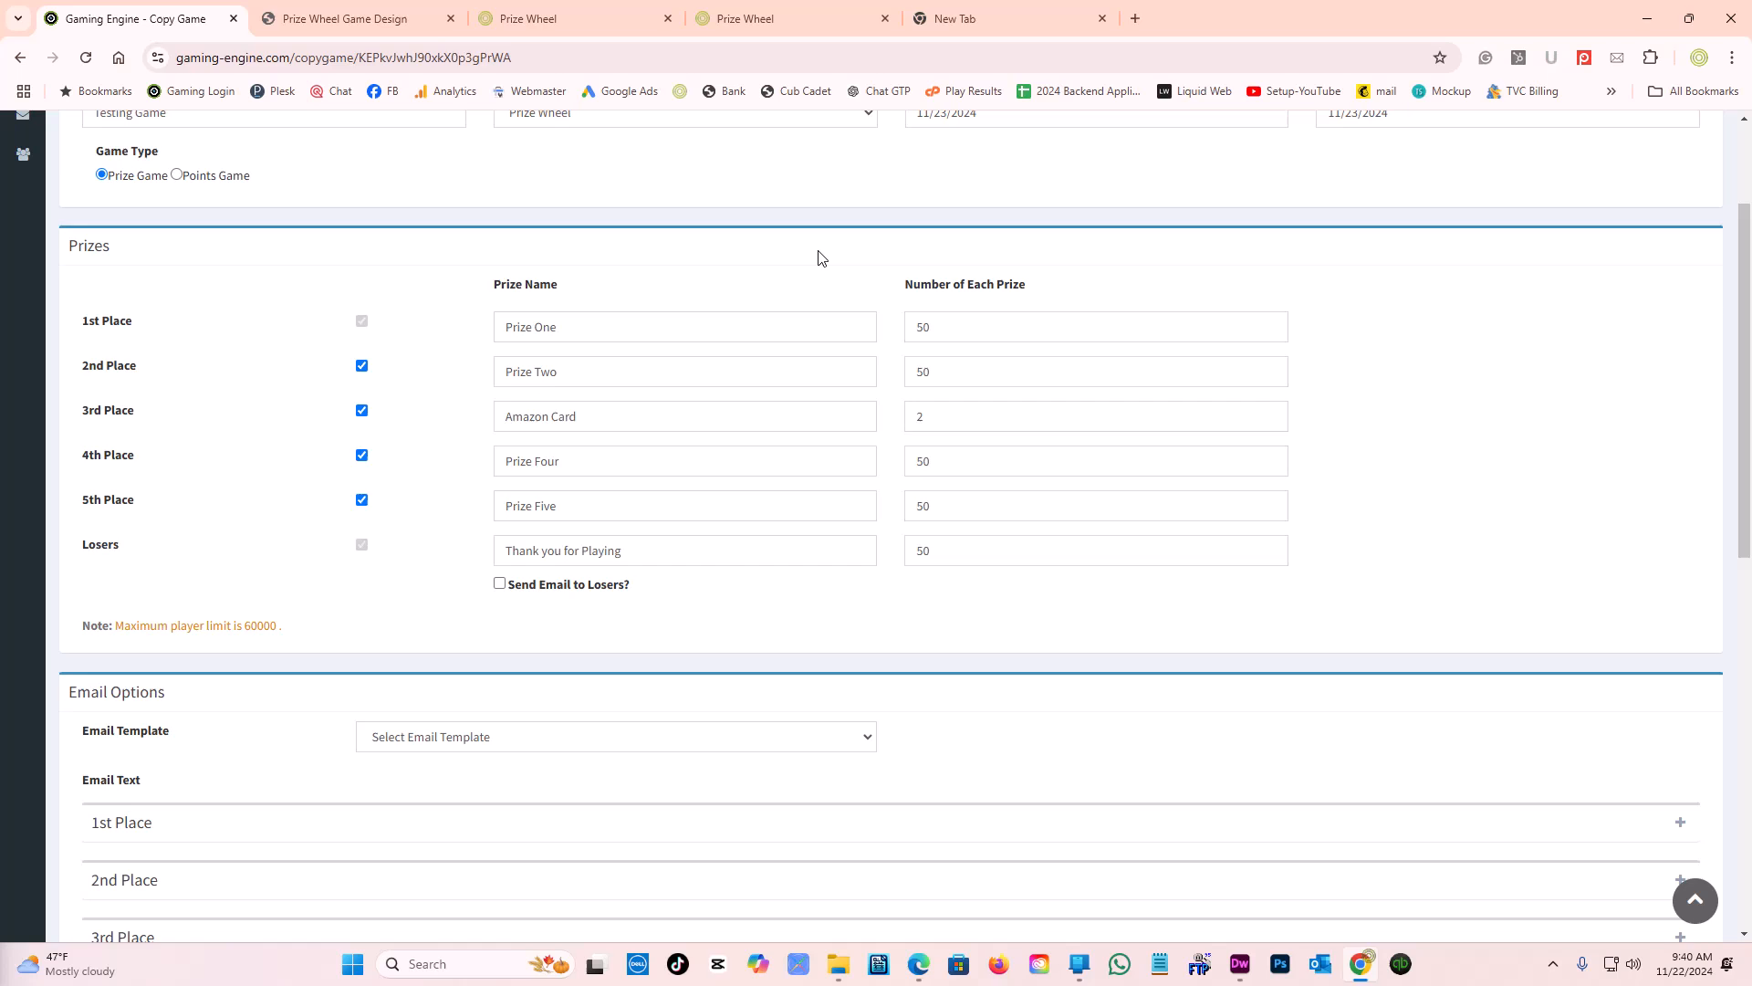
pyautogui.doubleClick(948, 333)
pyautogui.write('1')
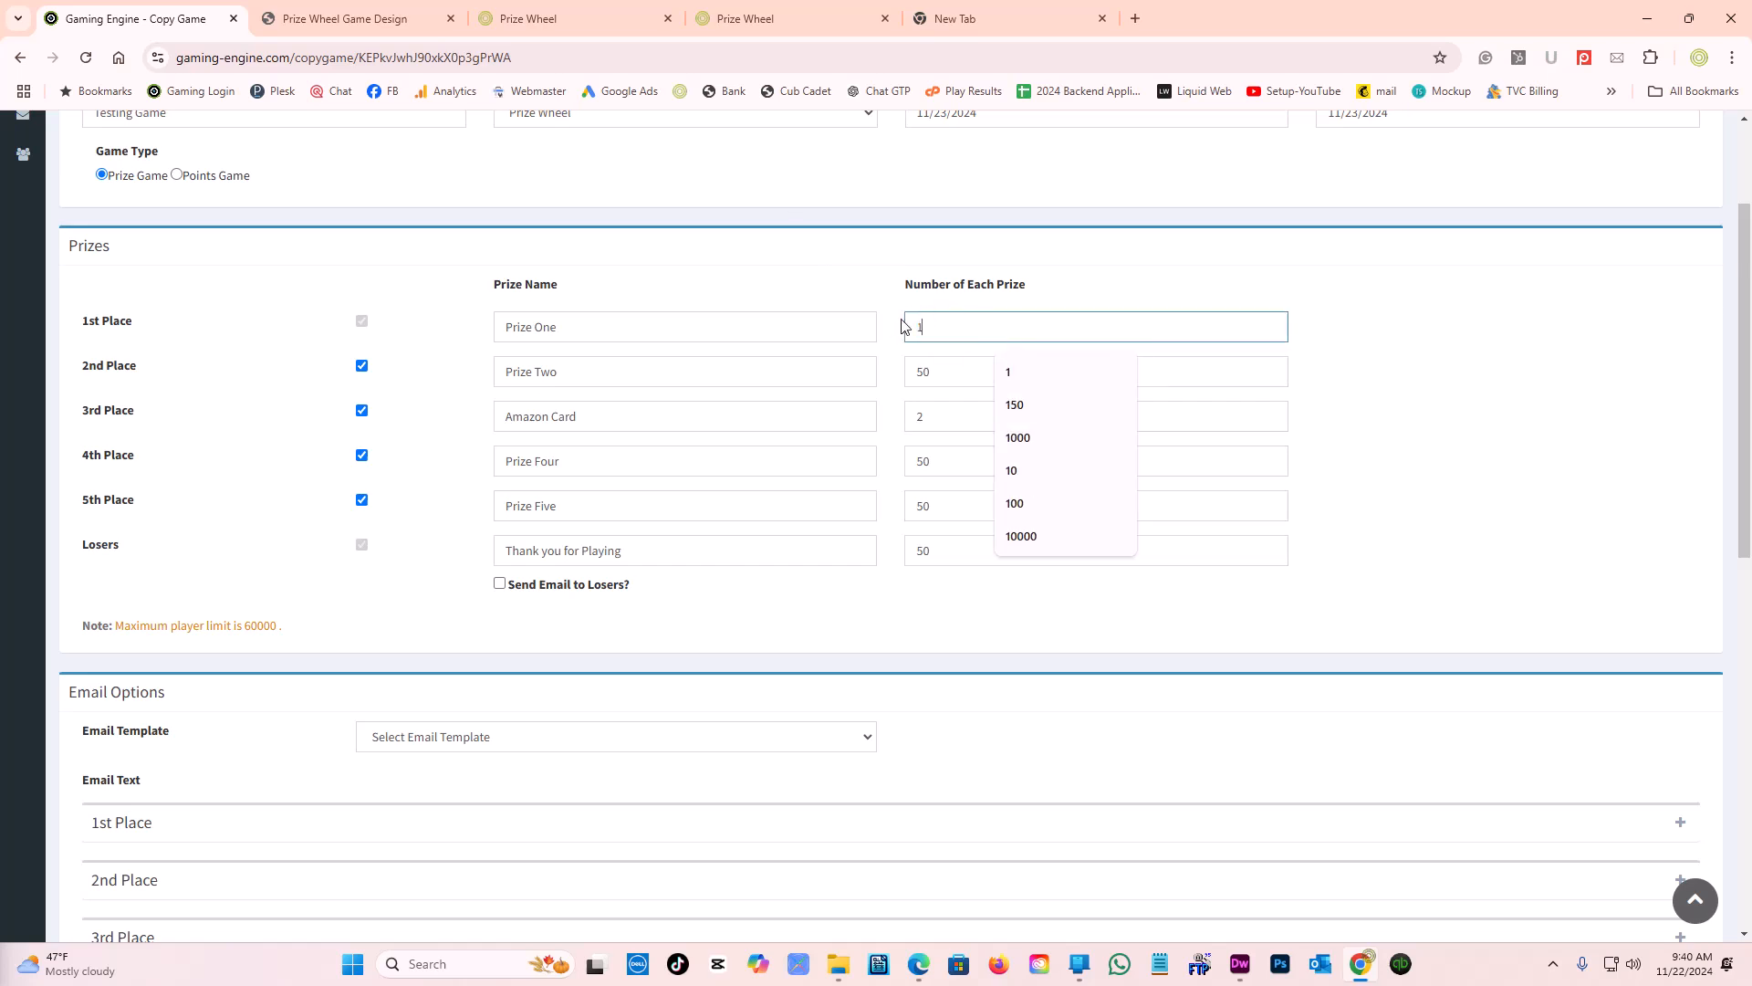
pyautogui.click(910, 272)
pyautogui.scroll(-10, 958, 578)
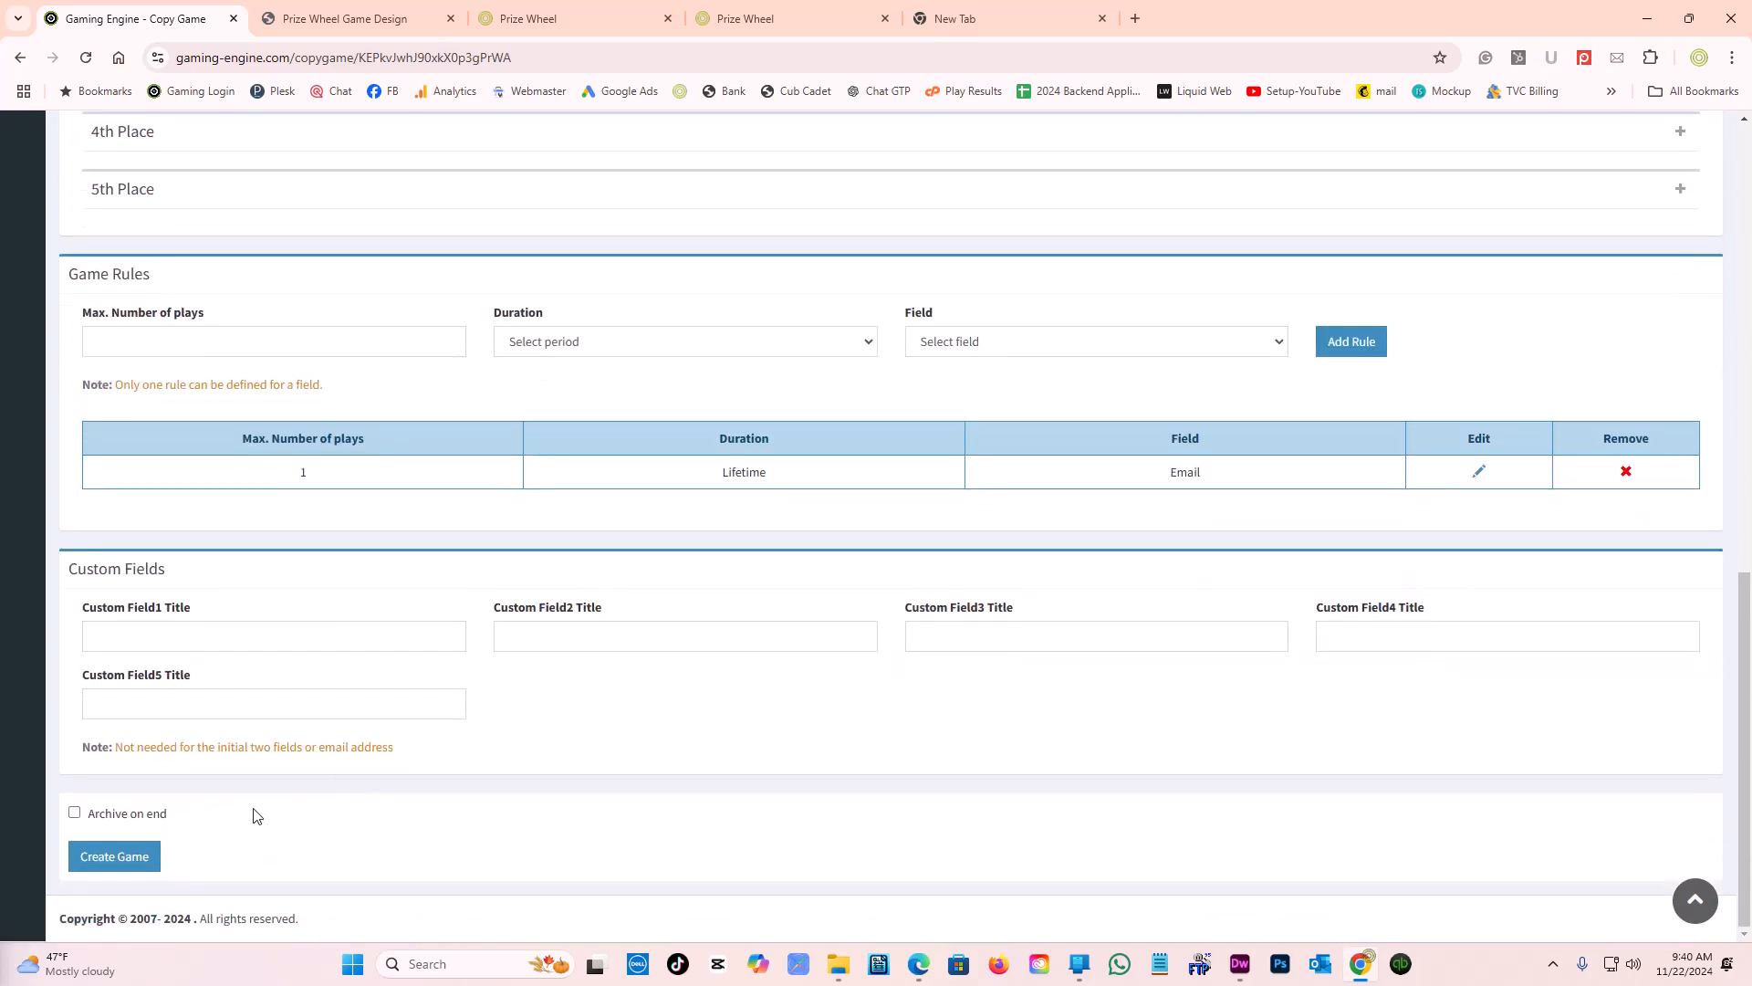
pyautogui.click(114, 856)
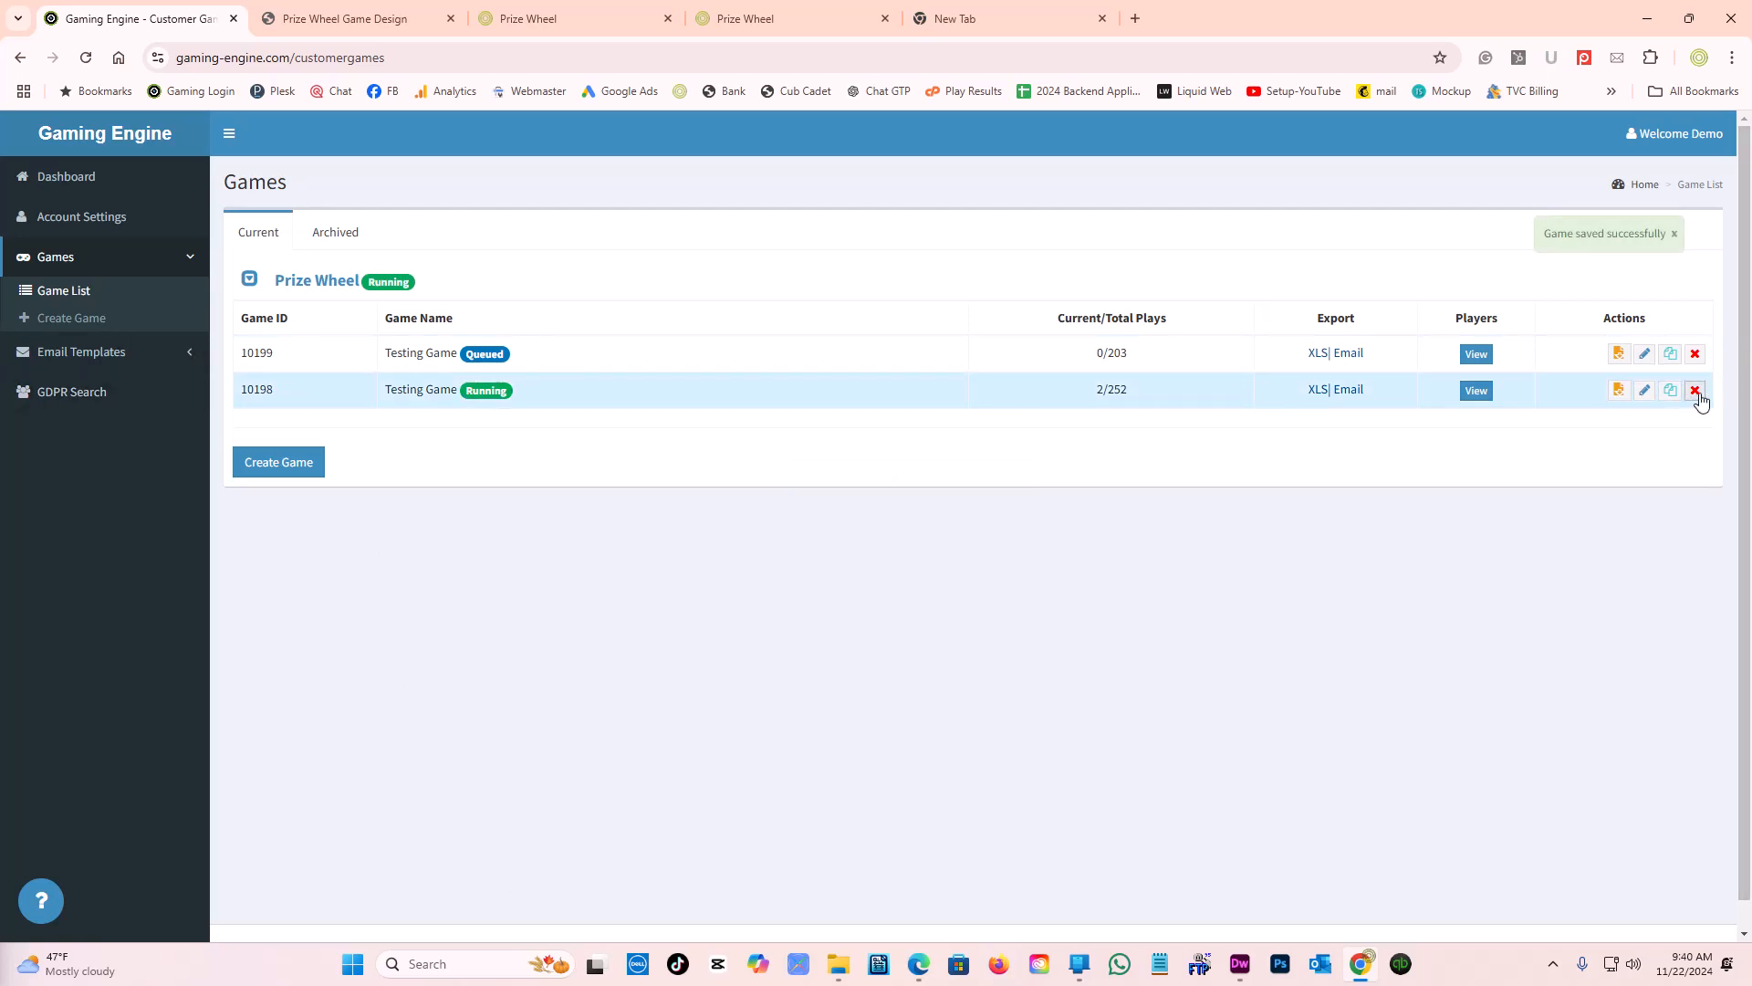
# - Archive the running Testing Game and open the list of archived games
pyautogui.click(1620, 391)
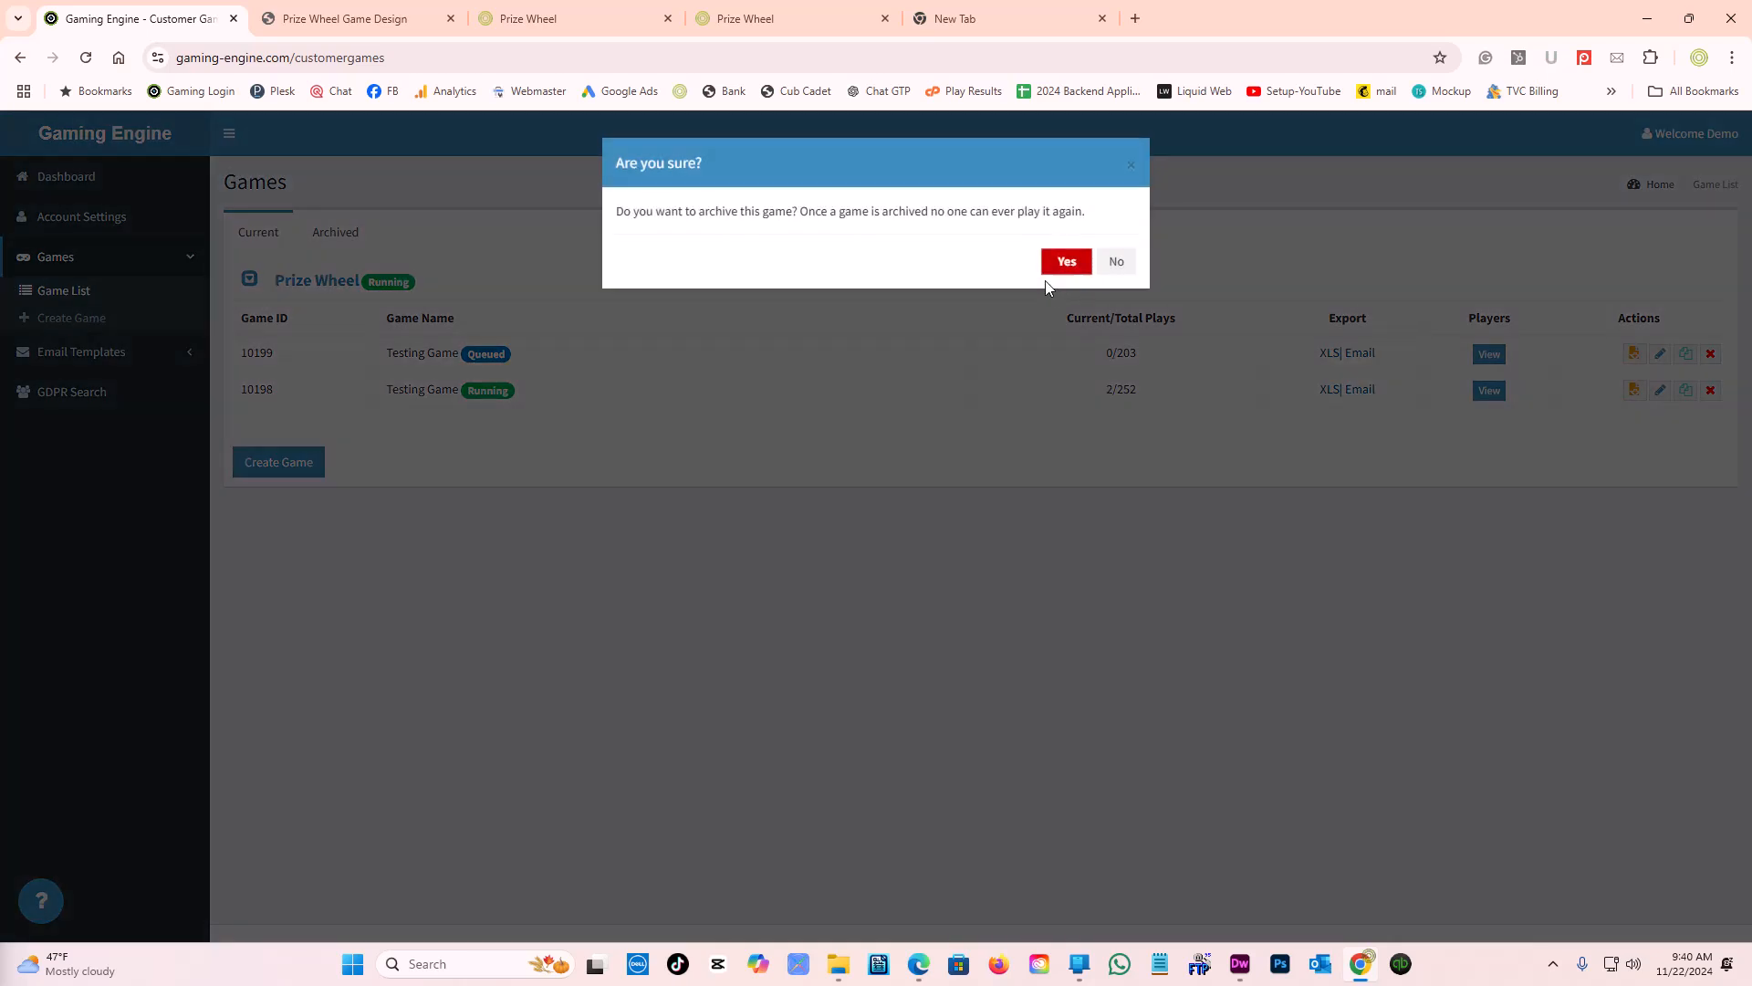
pyautogui.click(1066, 262)
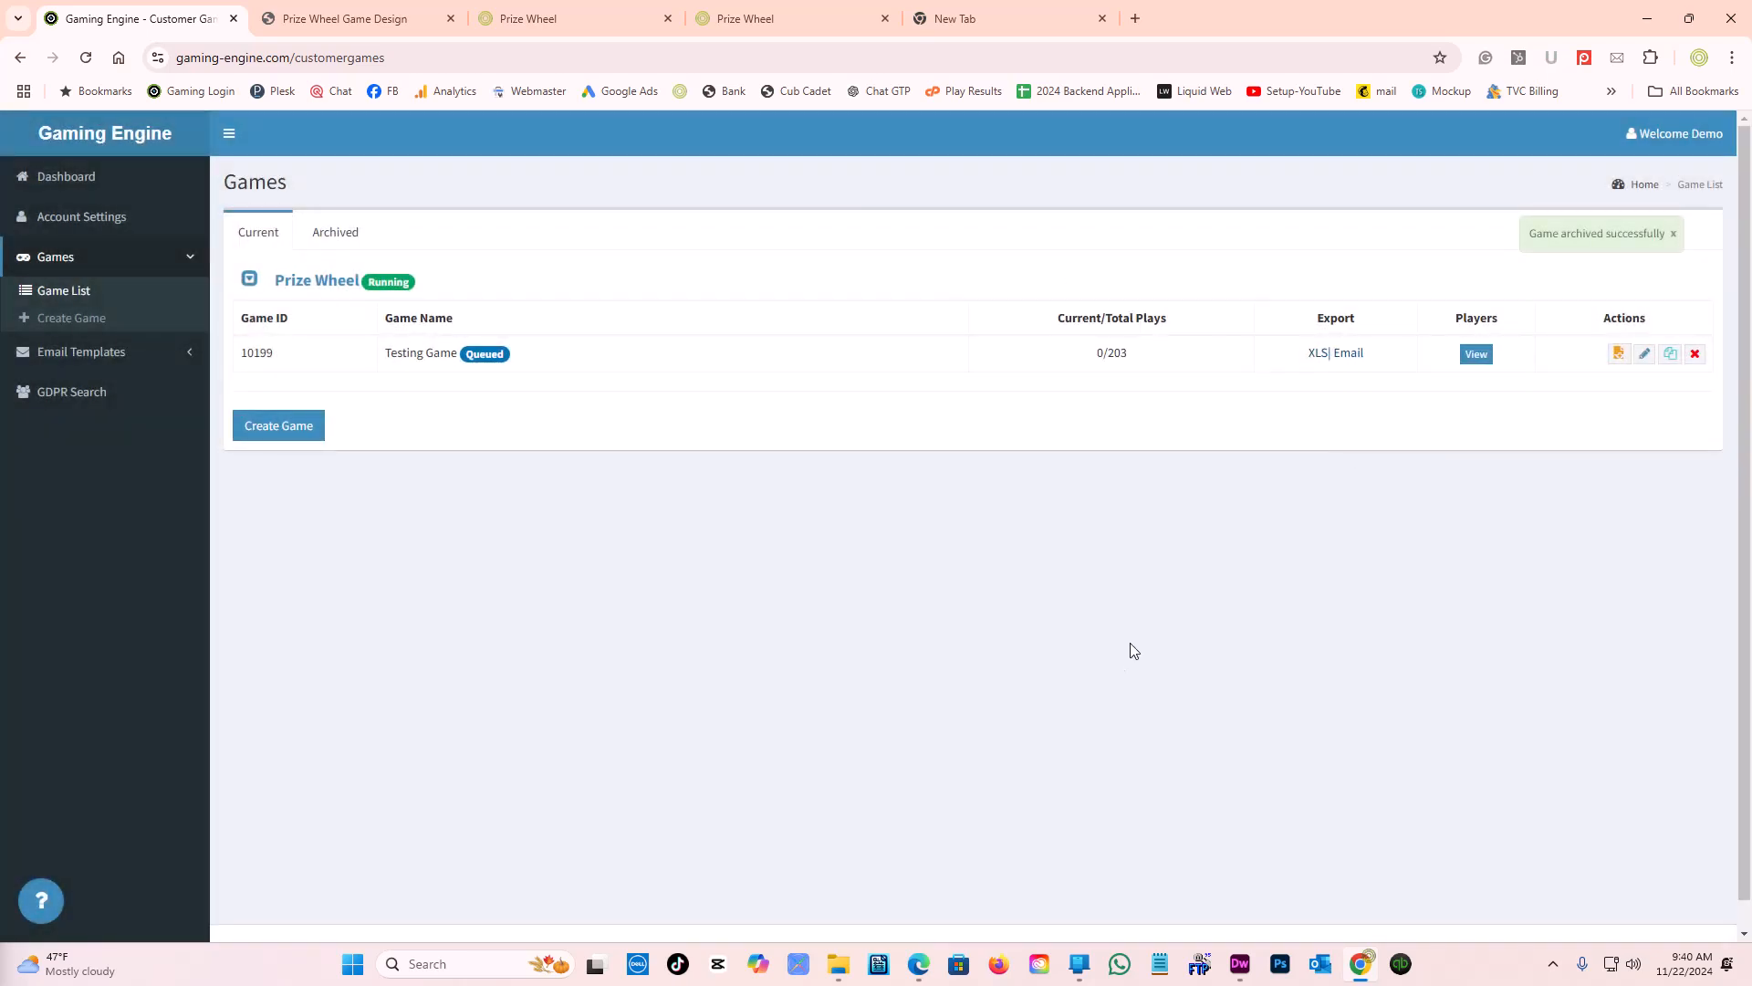
pyautogui.click(335, 233)
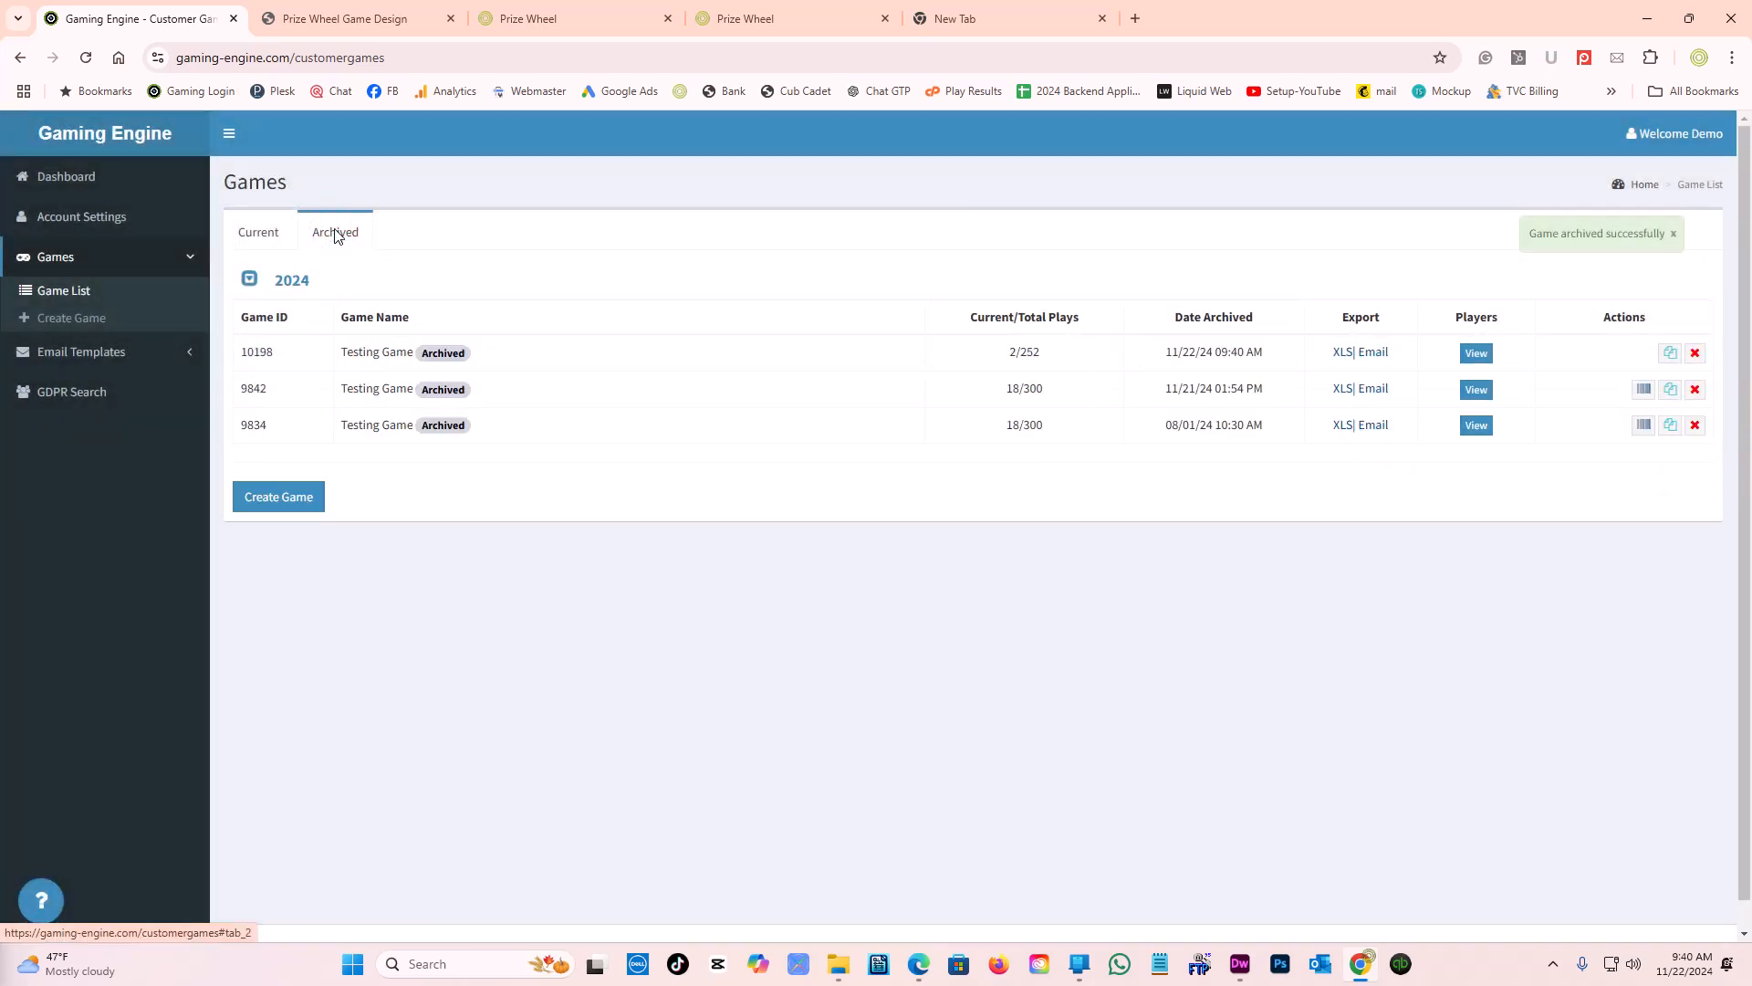
# - Create a new game as a copy of the most recently archived Testing Game, keeping its dates, prizes and rule
pyautogui.click(1671, 354)
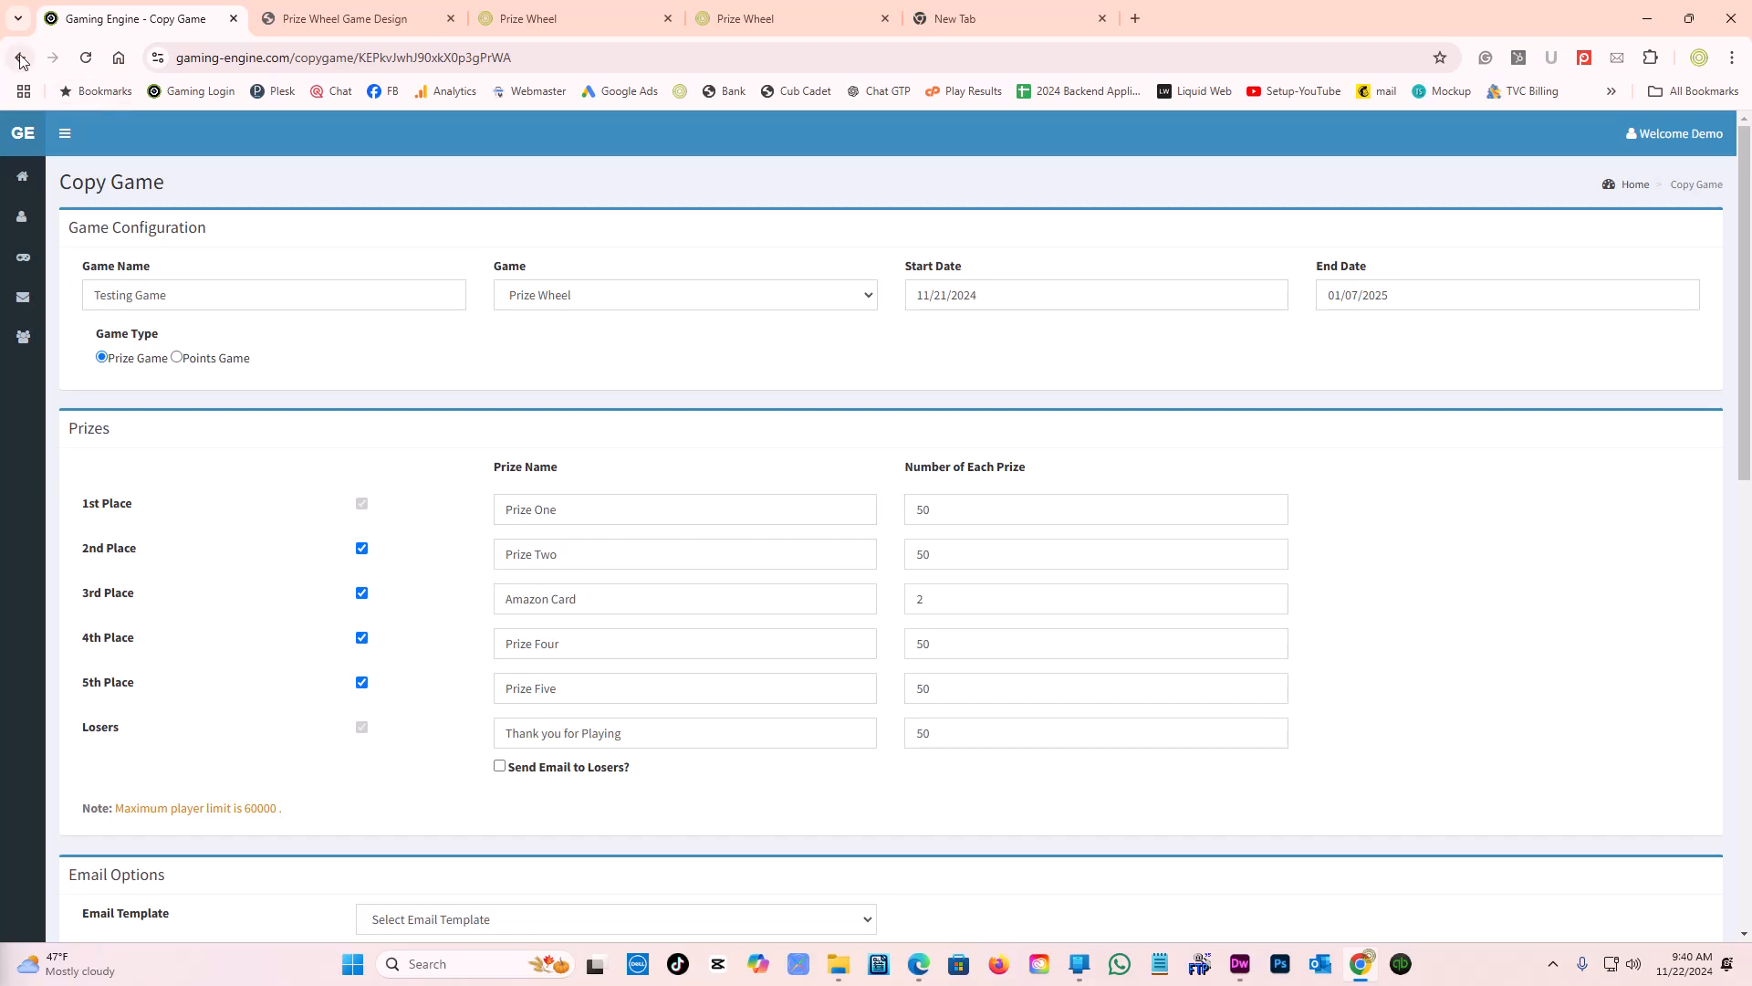
pyautogui.scroll(-1, 715, 584)
pyautogui.scroll(-10, 716, 584)
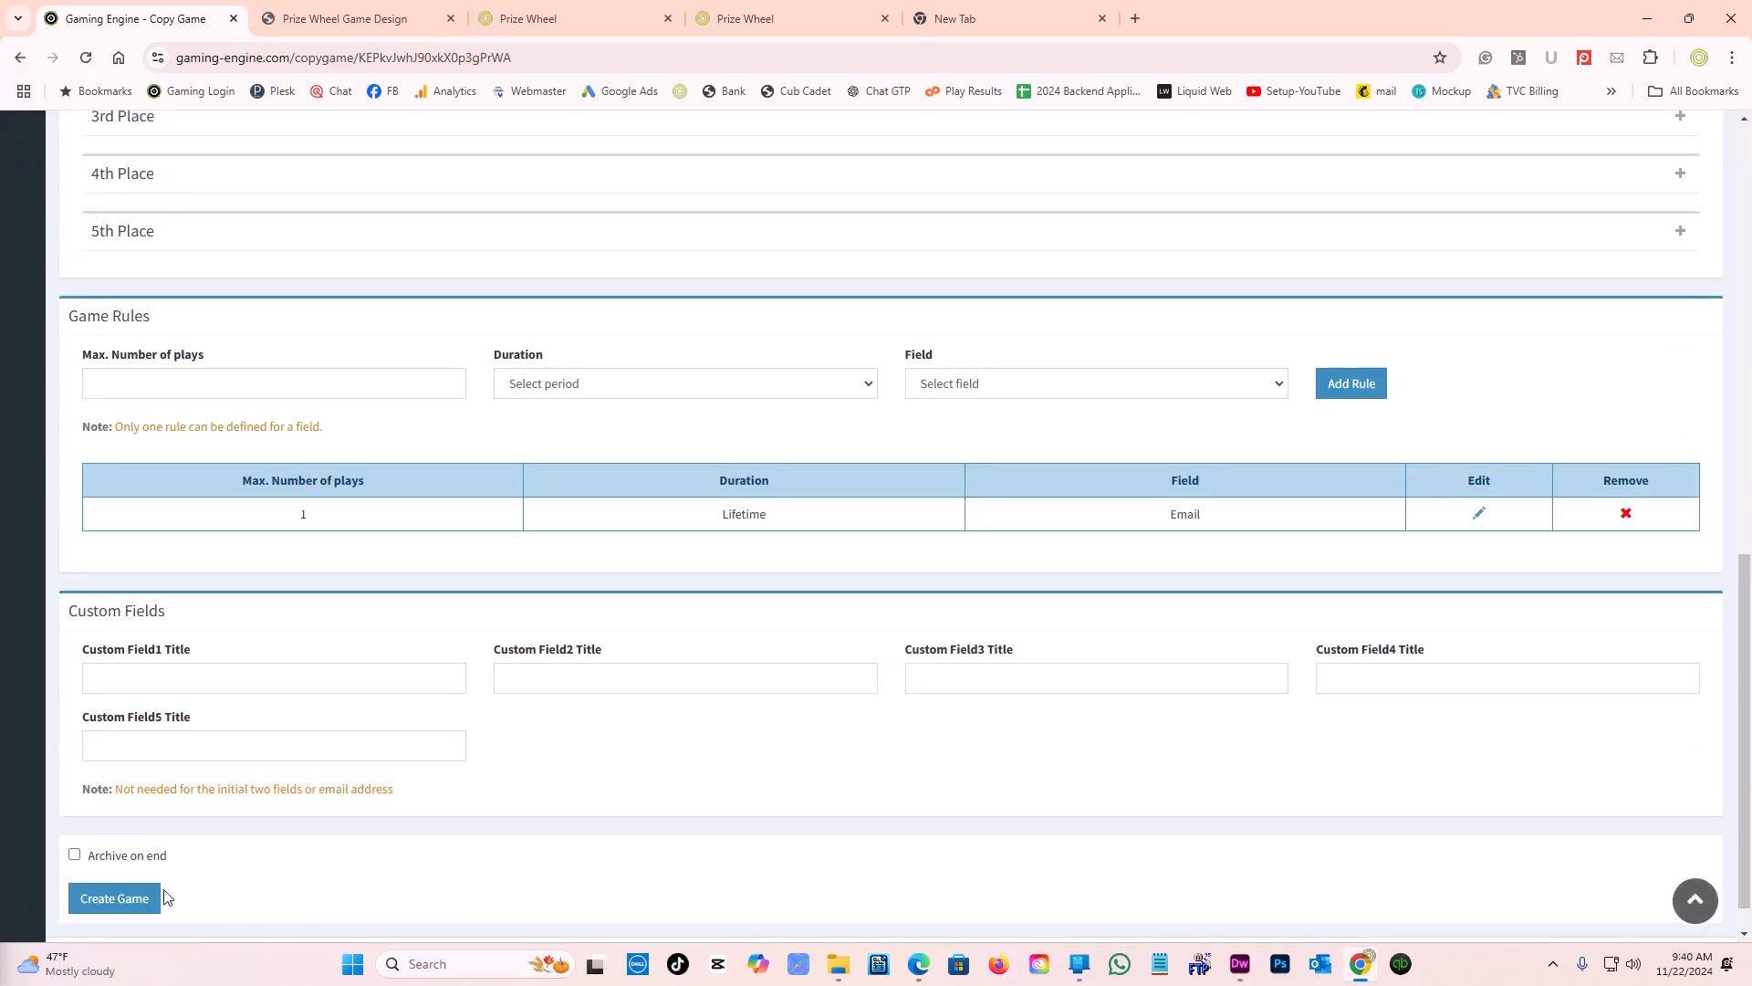
pyautogui.click(102, 900)
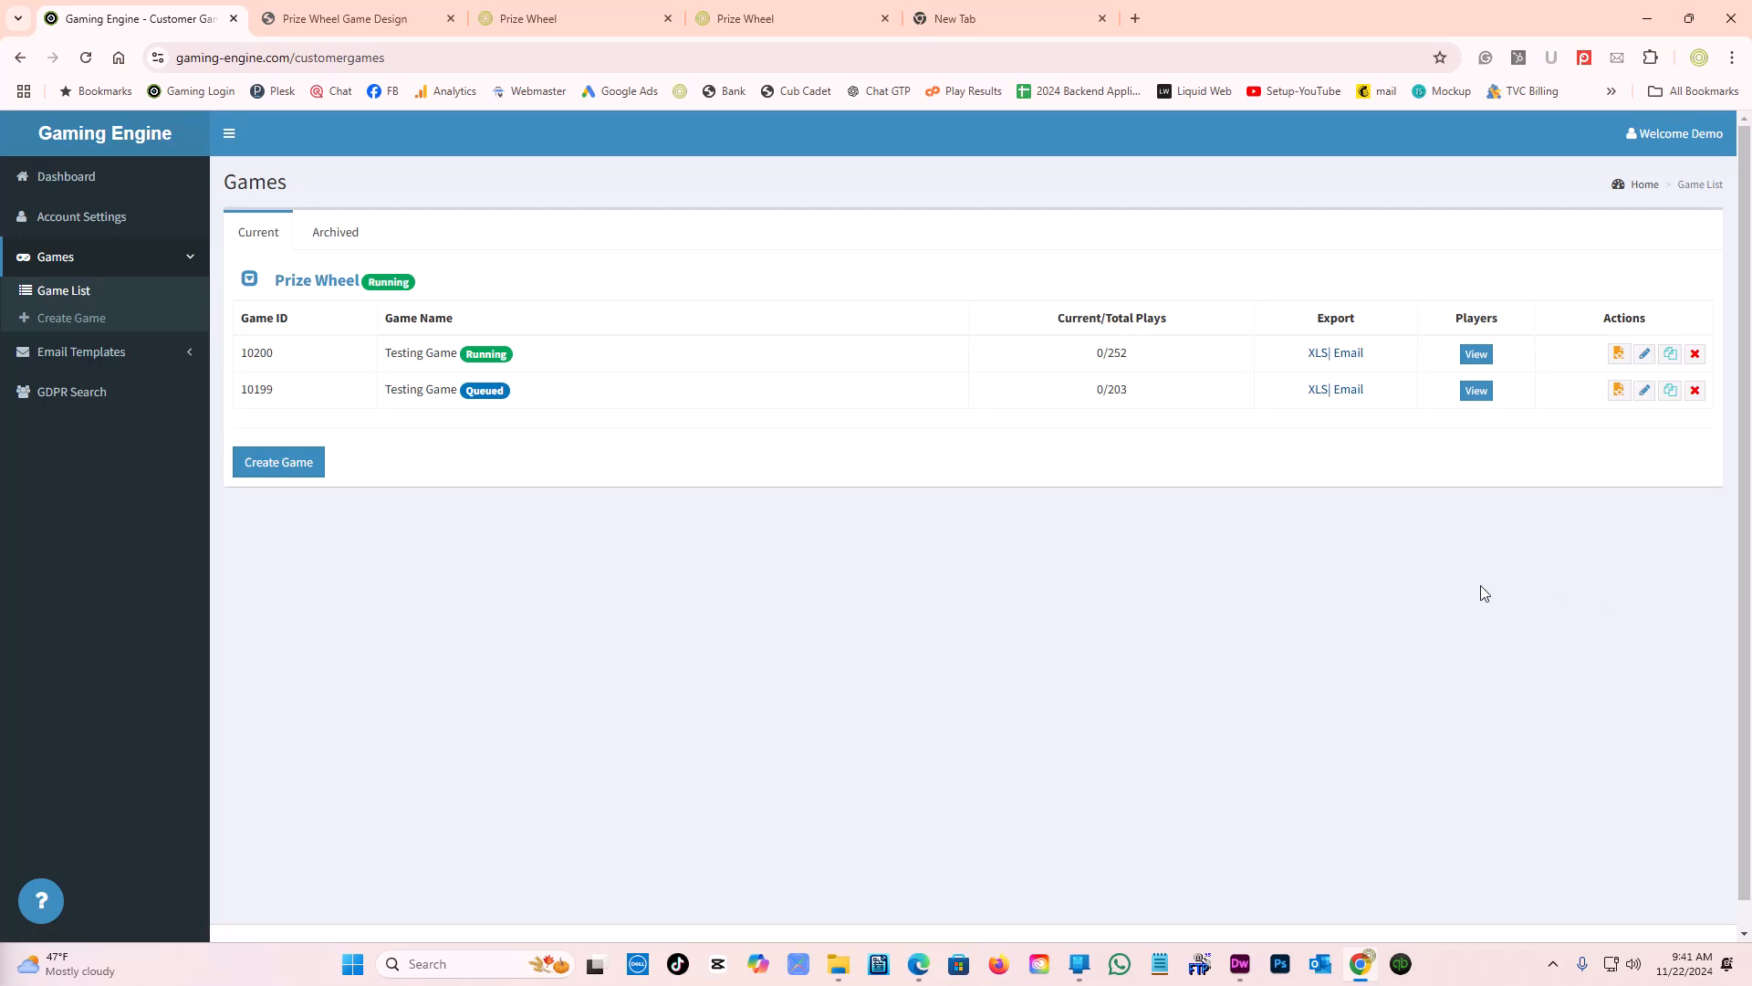
# - Switch to the Microsoft Edge window and review the open Testing Game's bar code, digital bar code, play code and game rule options
pyautogui.click(920, 967)
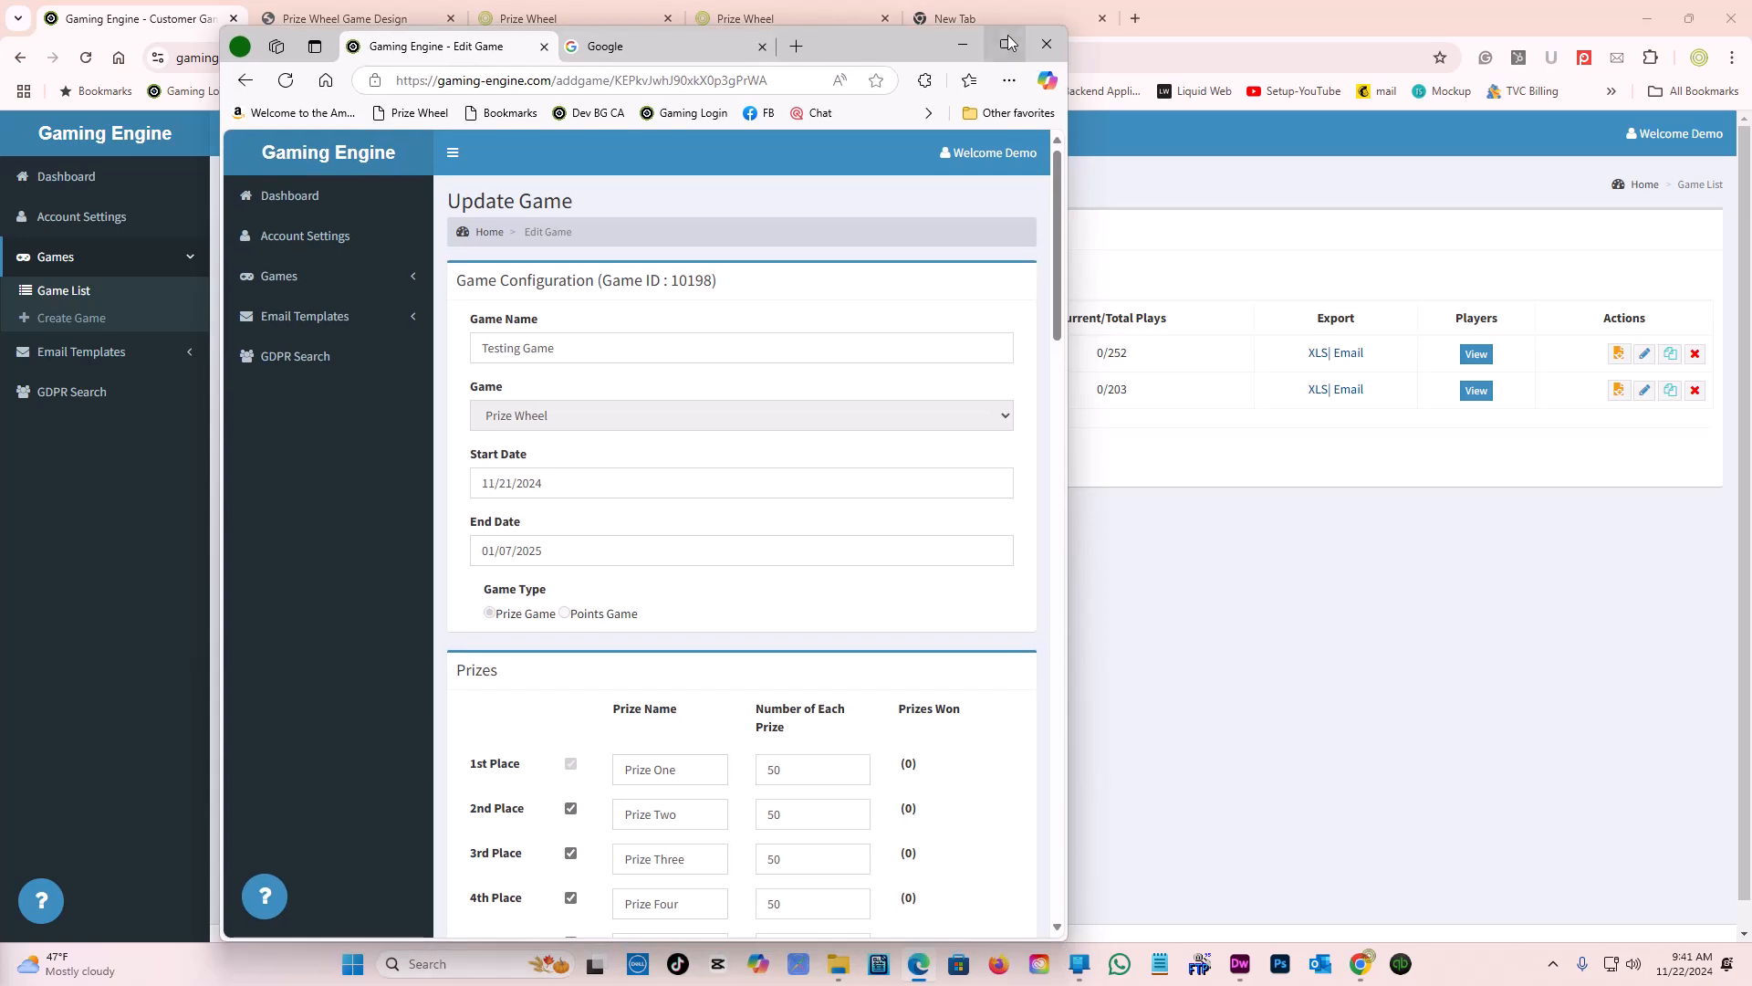
pyautogui.click(1008, 54)
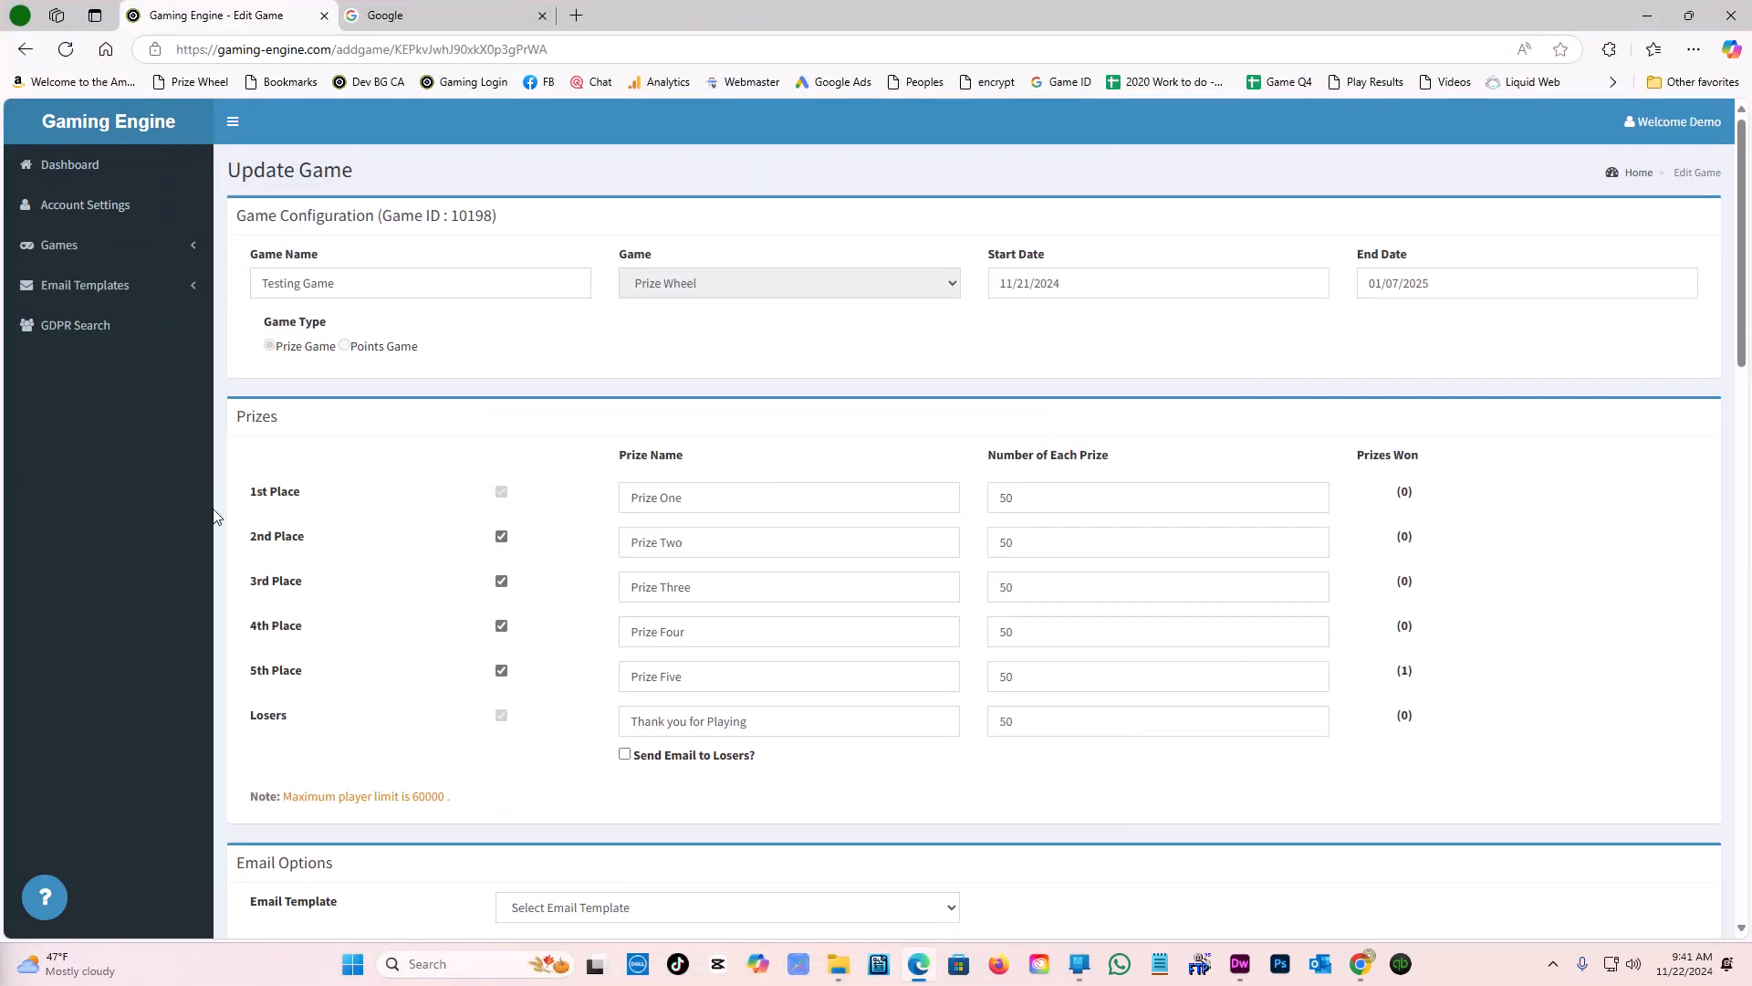
pyautogui.scroll(-10, 1684, 402)
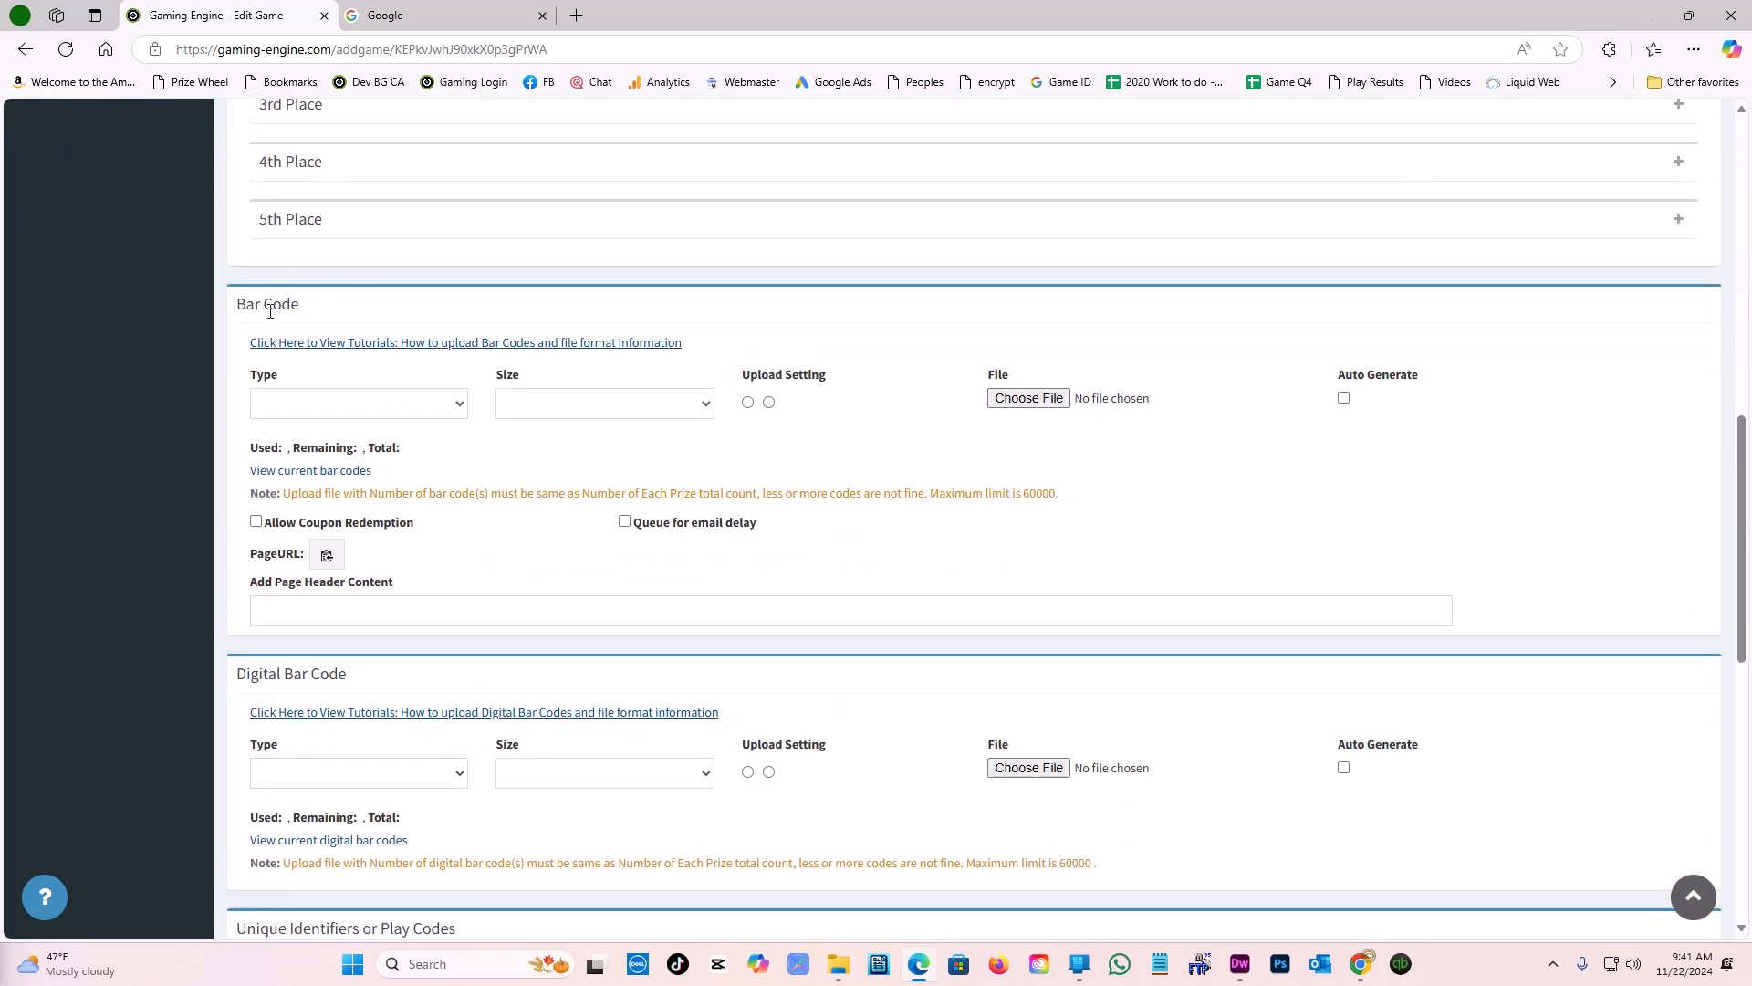
pyautogui.scroll(-3, 344, 474)
pyautogui.scroll(-6, 354, 410)
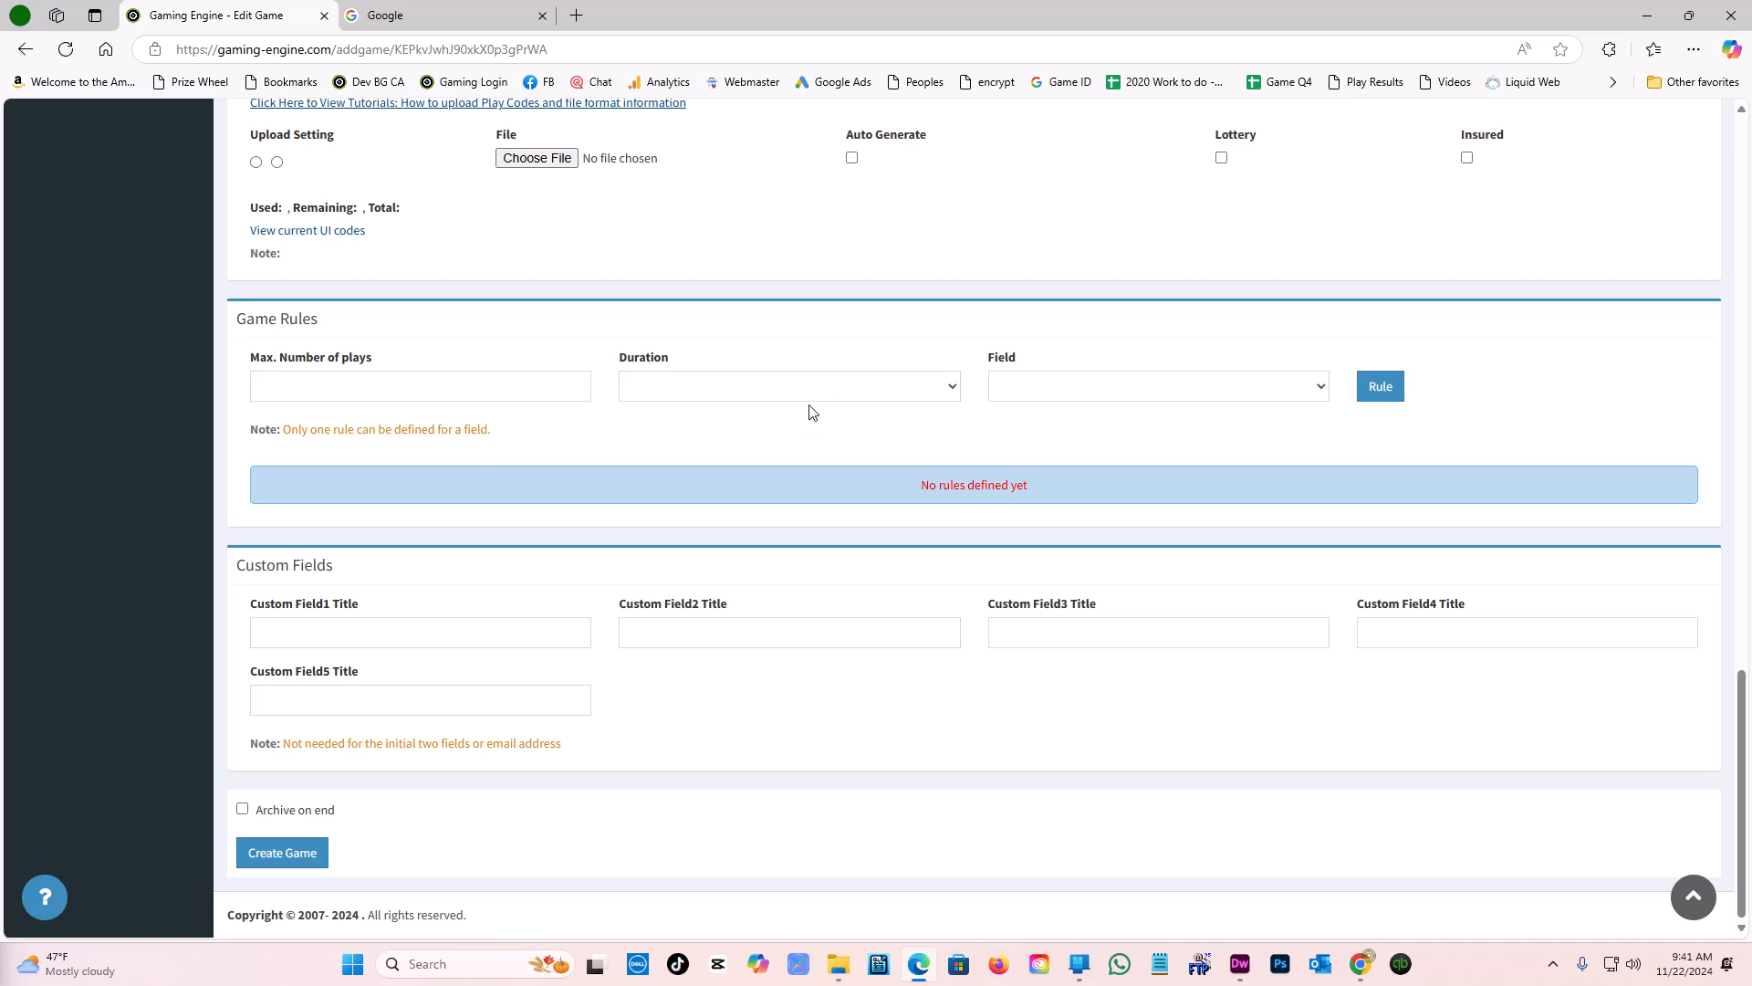
pyautogui.scroll(5, 880, 497)
pyautogui.scroll(-4, 382, 531)
pyautogui.scroll(-1, 382, 531)
pyautogui.click(1746, 134)
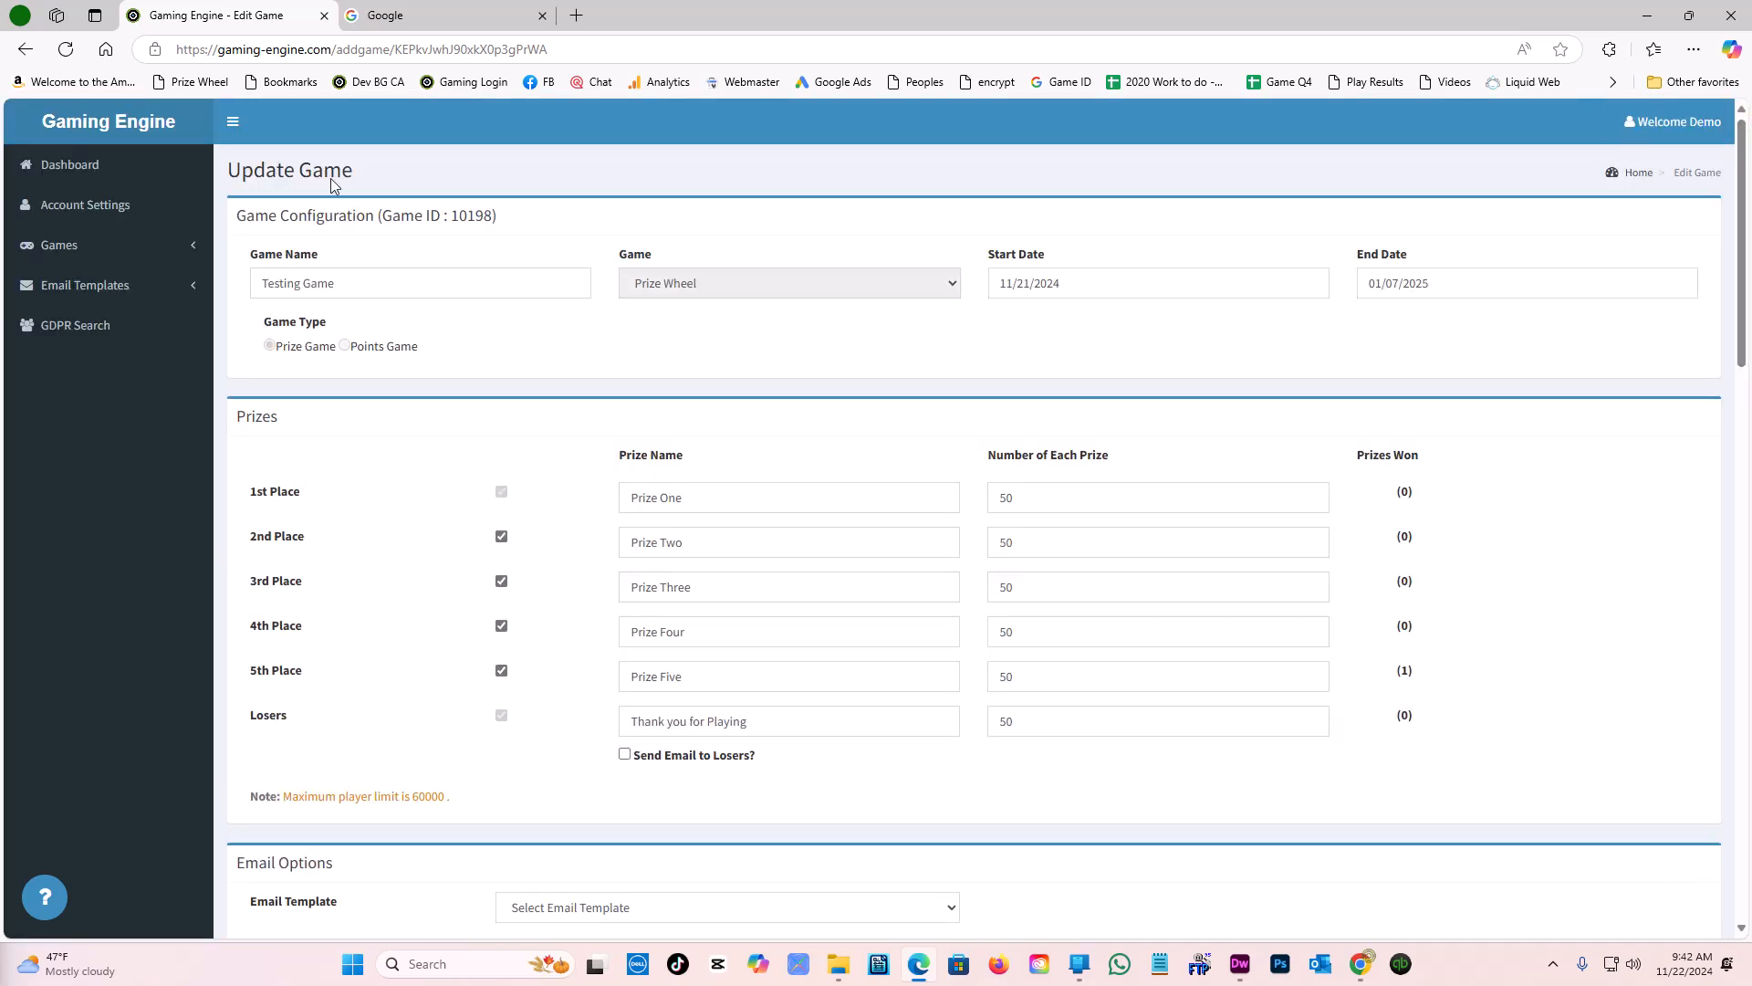
# - Open the queued Testing Game from the game list for editing, review its game rules and return to the list
pyautogui.click(53, 248)
pyautogui.click(64, 272)
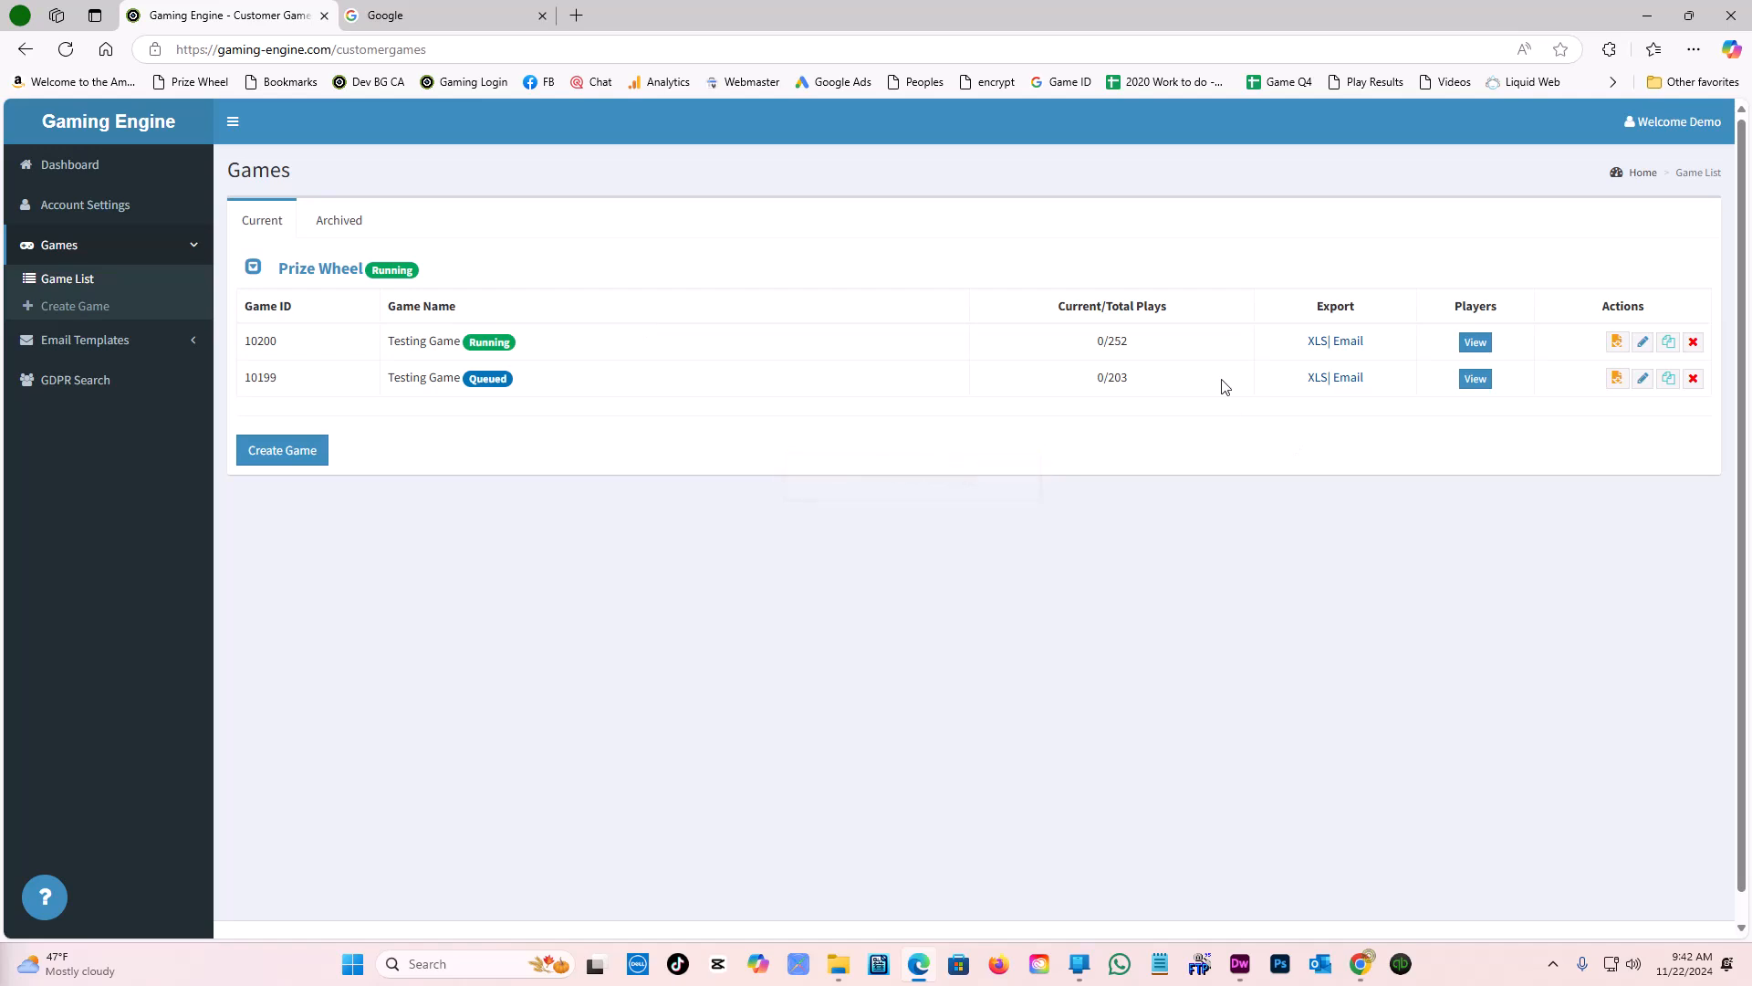
pyautogui.click(1644, 380)
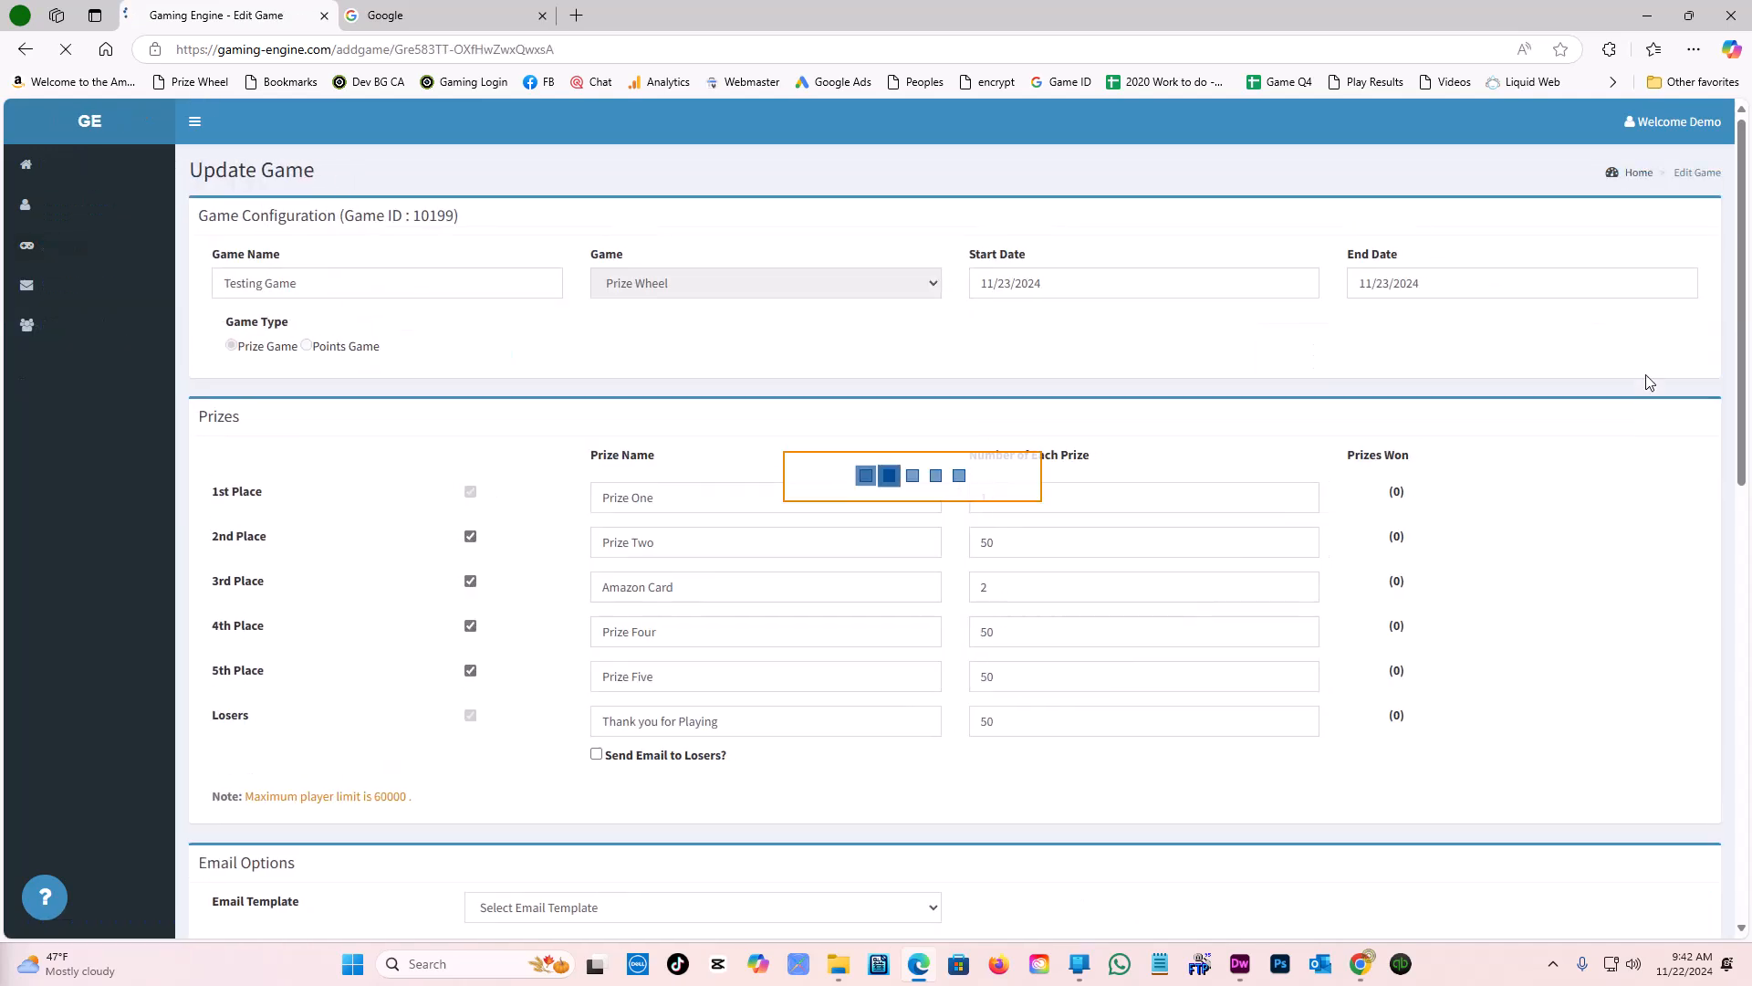
pyautogui.scroll(-10, 1635, 418)
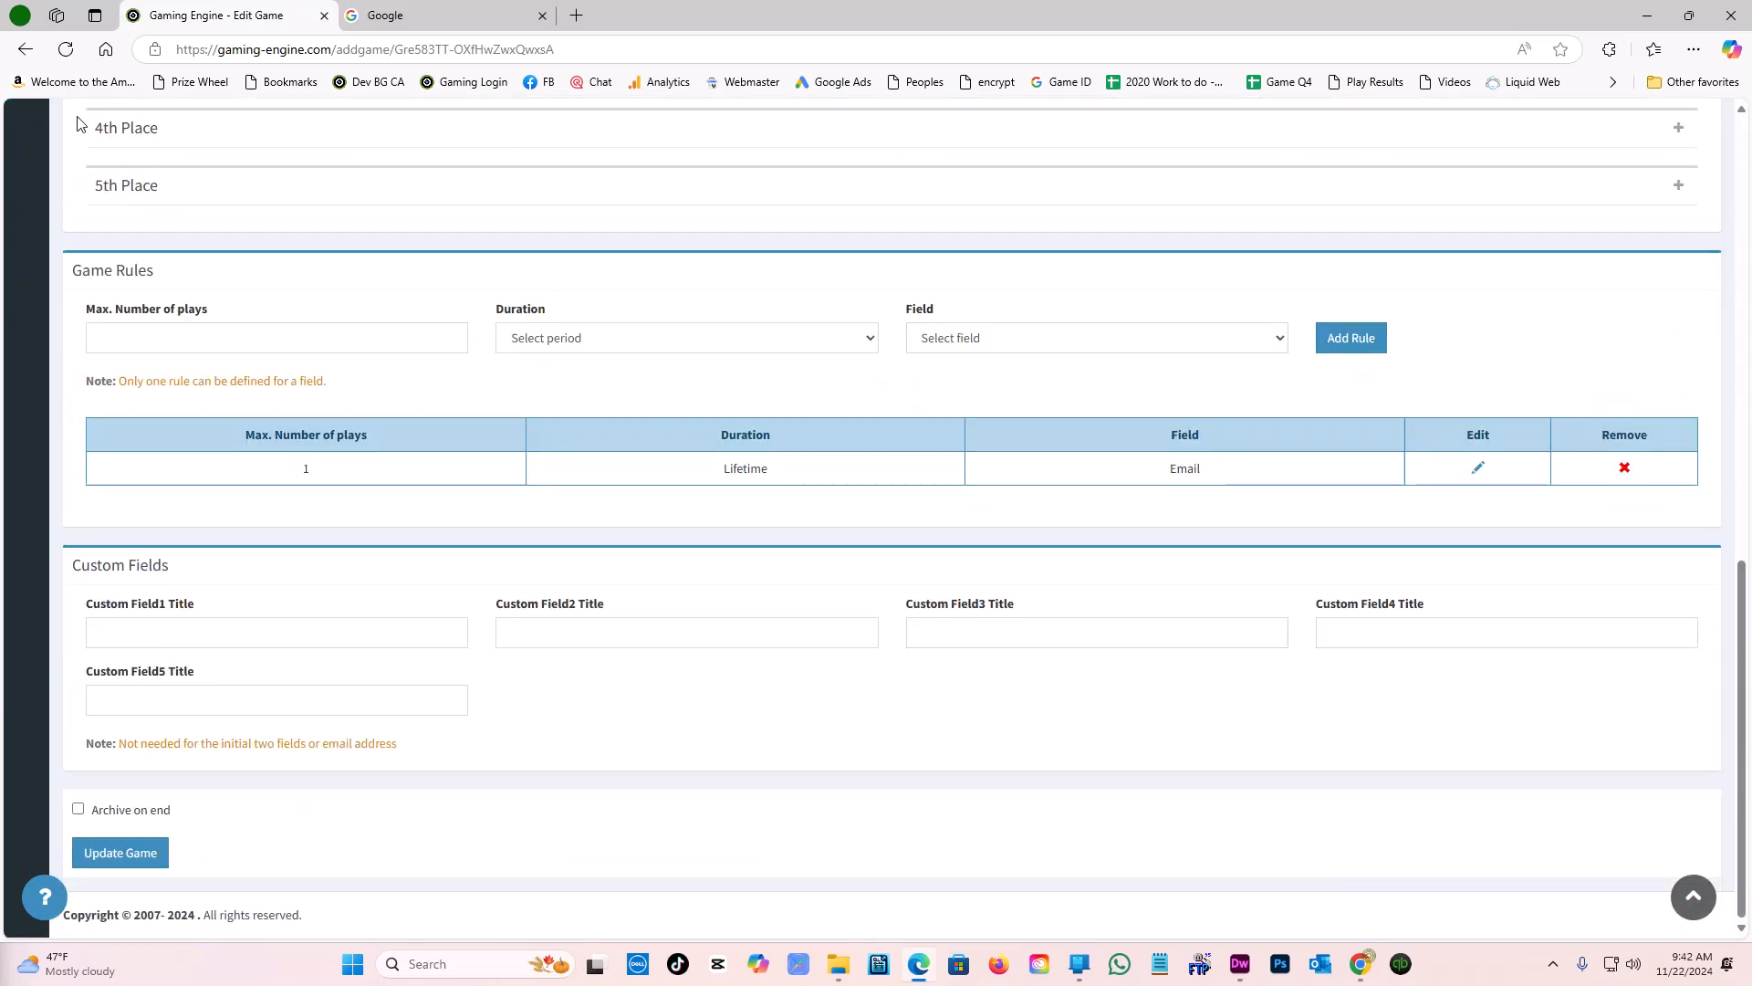
pyautogui.click(26, 49)
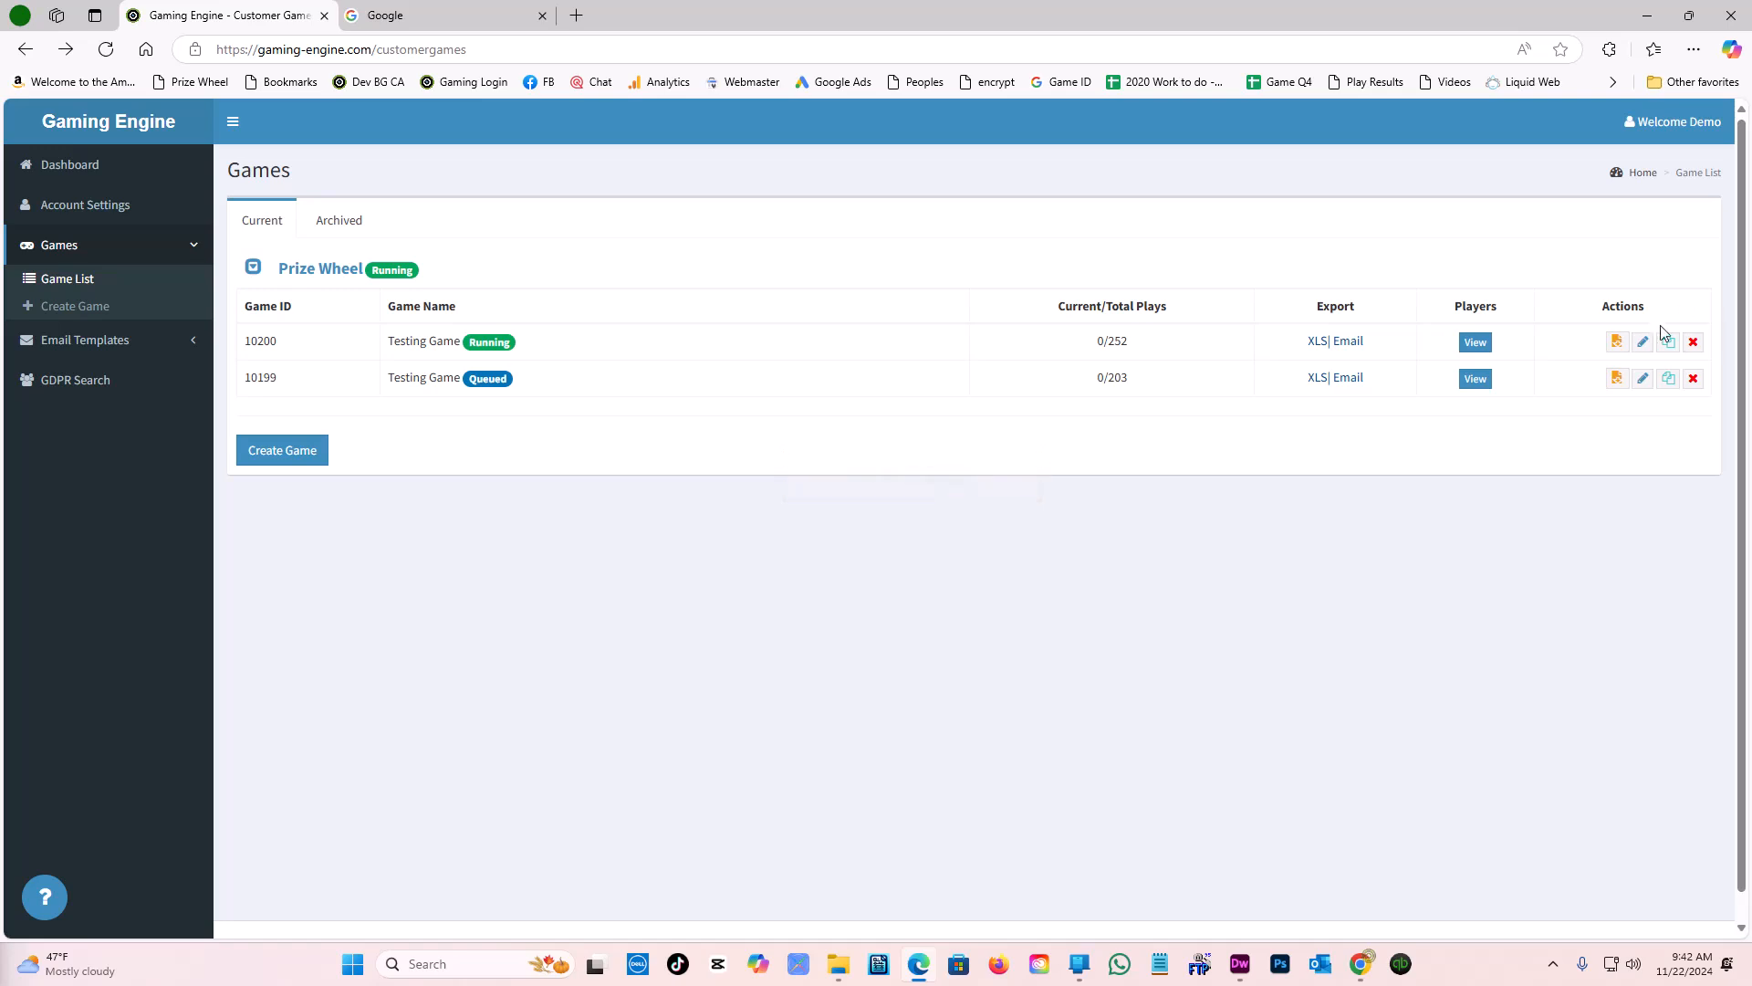
# - Open the running Testing Game for editing, examine its rules and custom fields, and go back to the list
pyautogui.click(1643, 341)
pyautogui.scroll(-2, 1650, 346)
pyautogui.scroll(-9, 1650, 347)
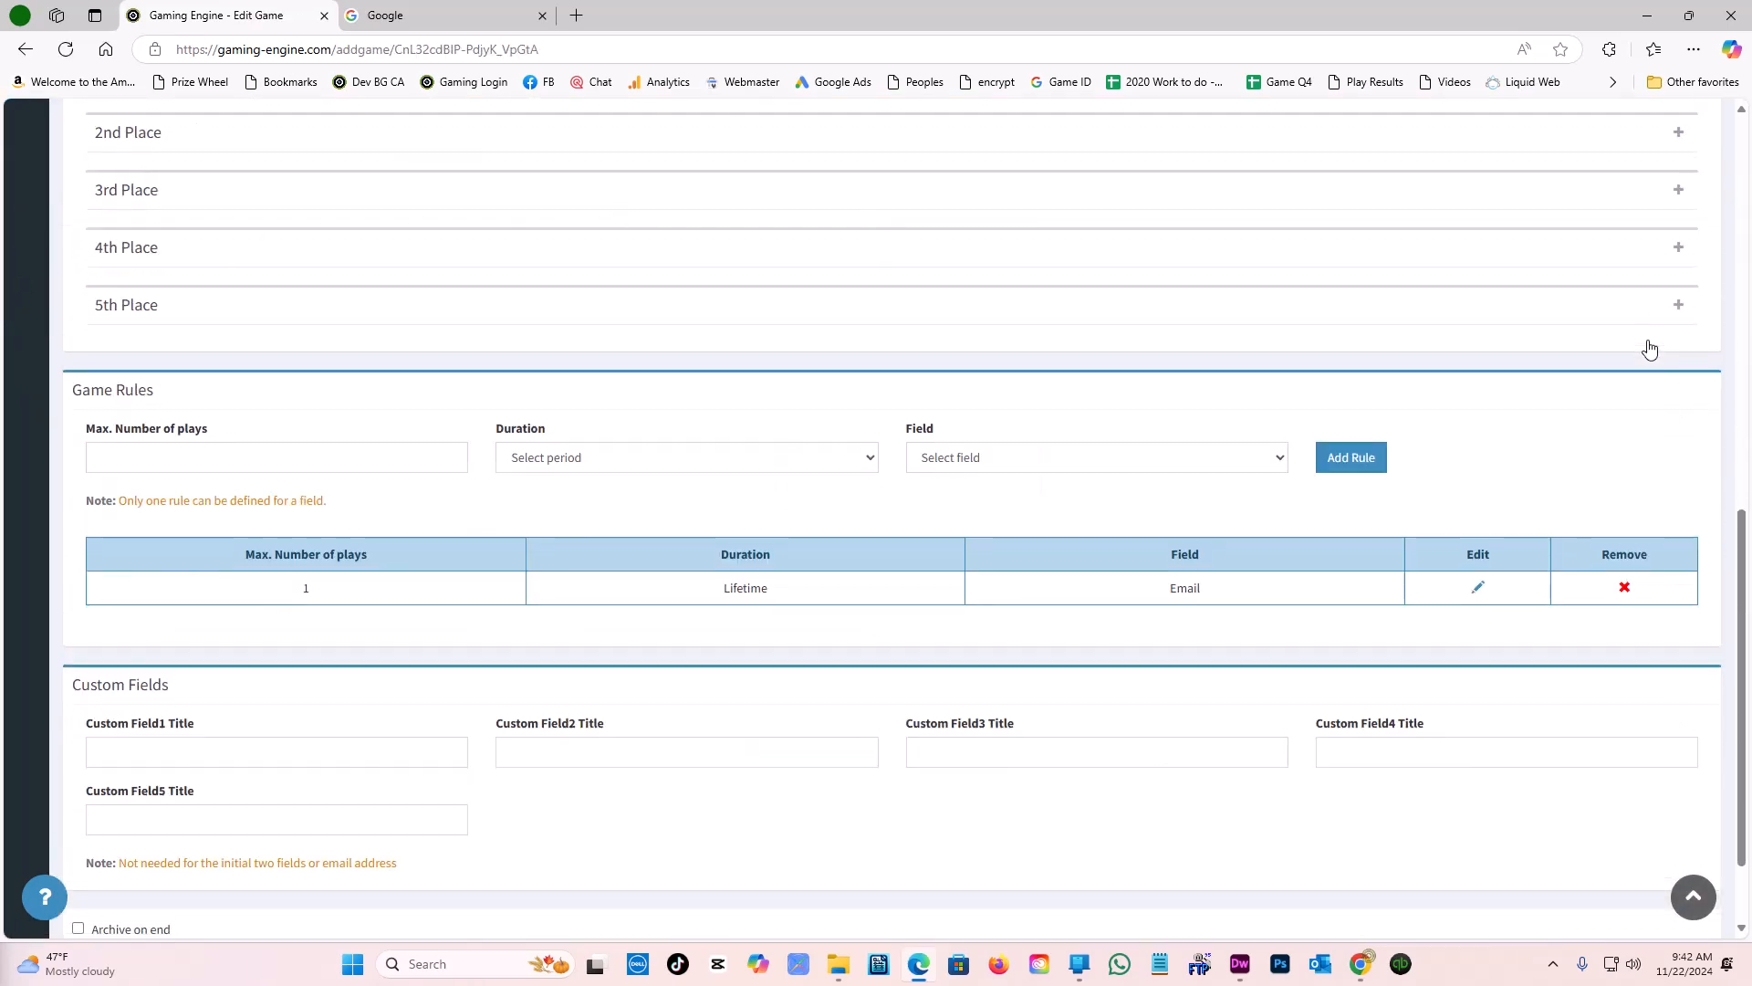
pyautogui.click(25, 49)
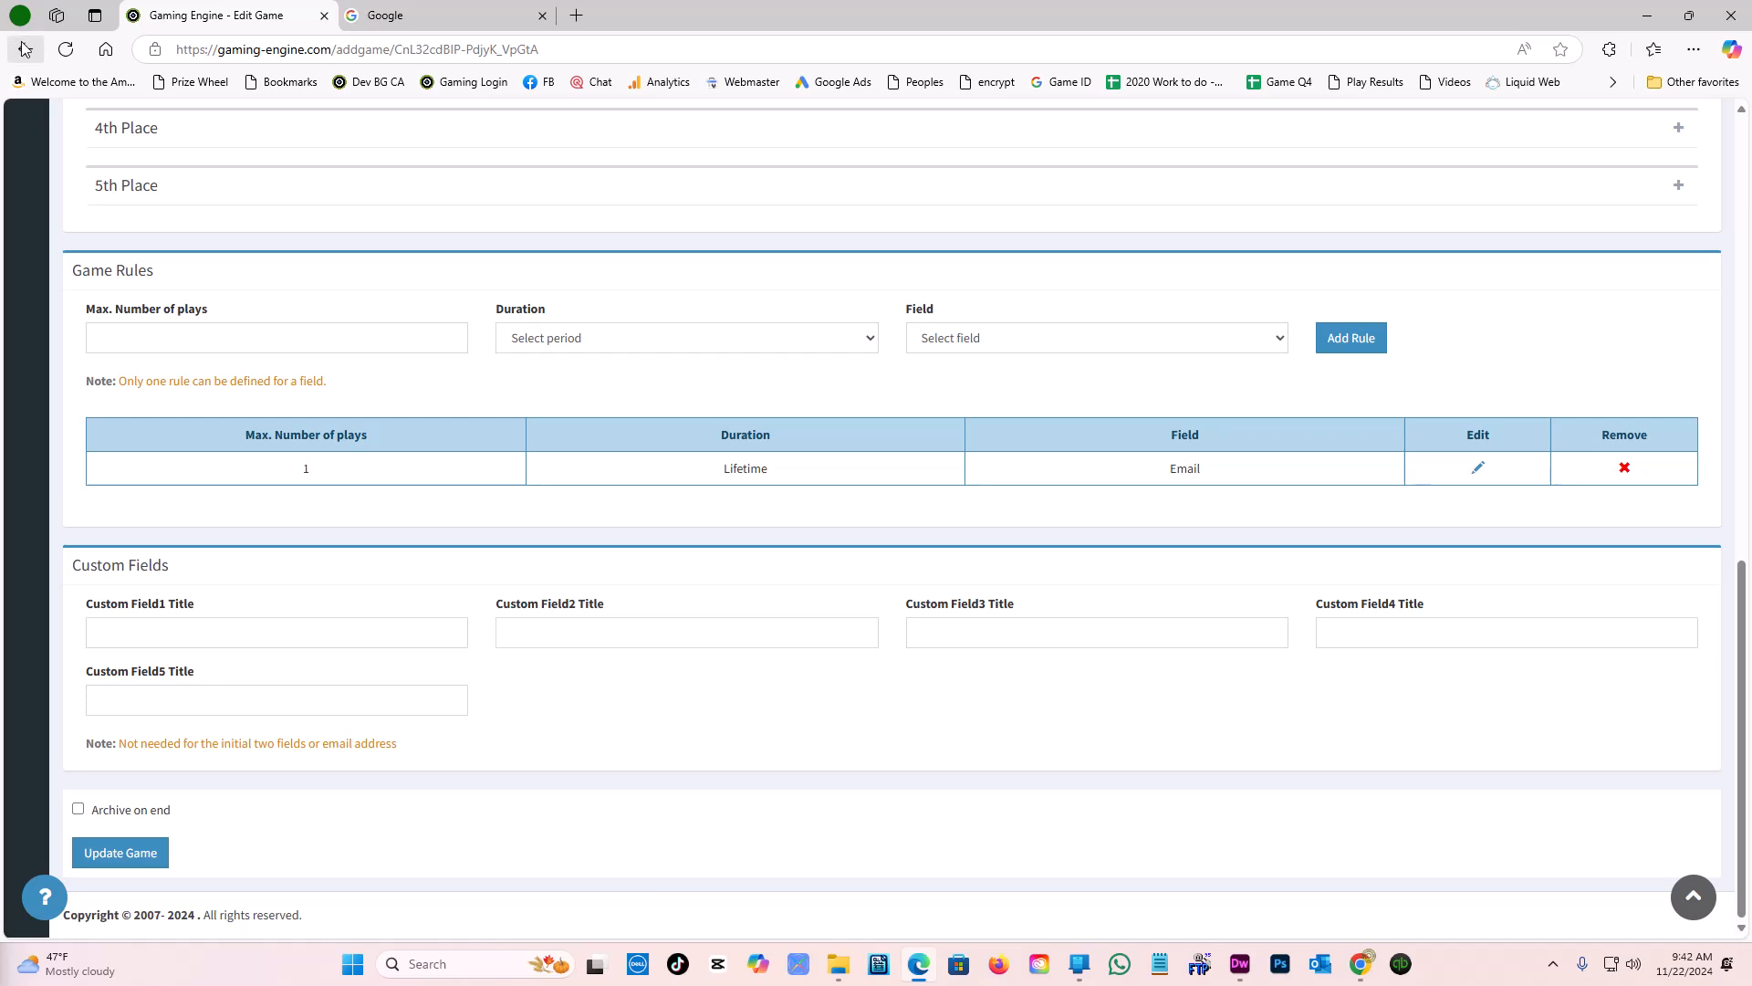